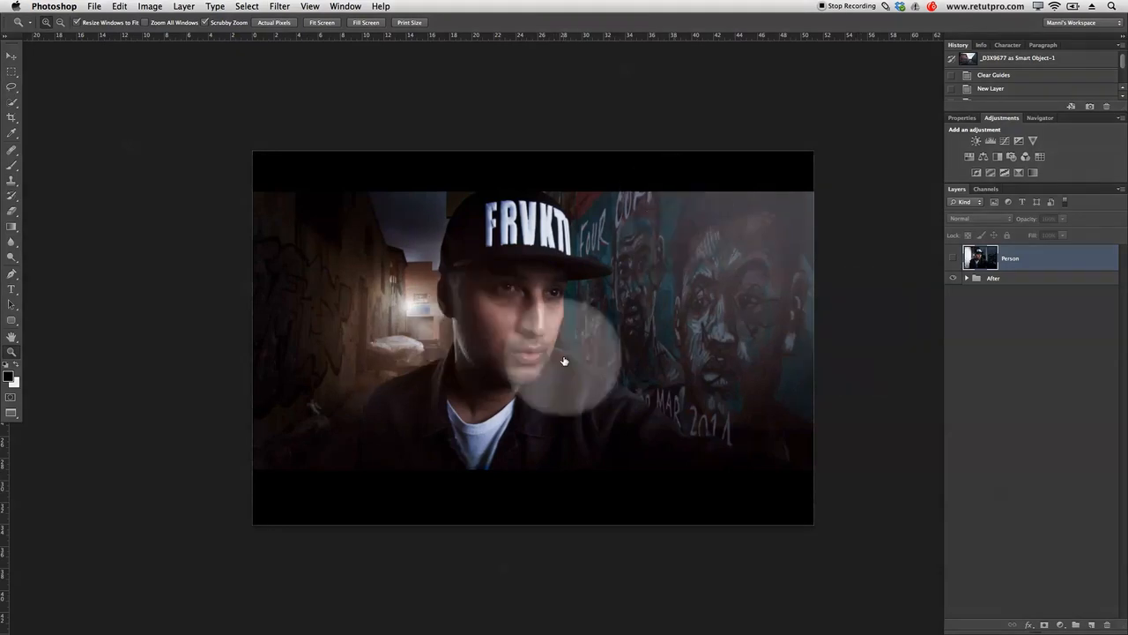
- Compare the original photo with the finished composite, leaving the Person layer shown and the After group hidden
{"action": "left_click", "coordinate": [952, 258]}
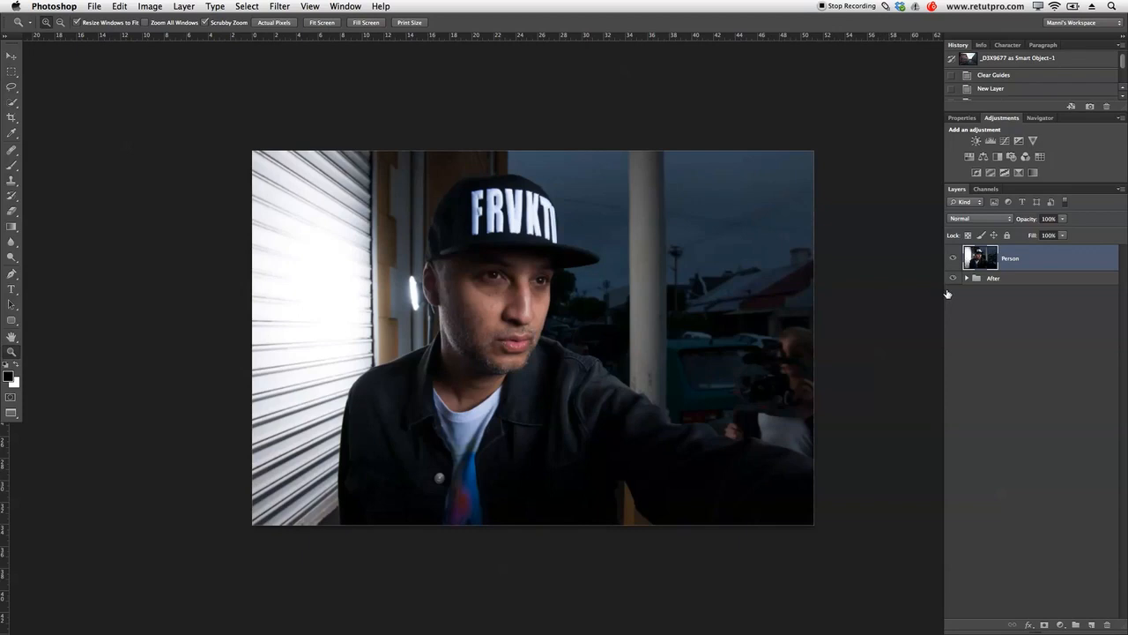
{"action": "left_click", "coordinate": [952, 257]}
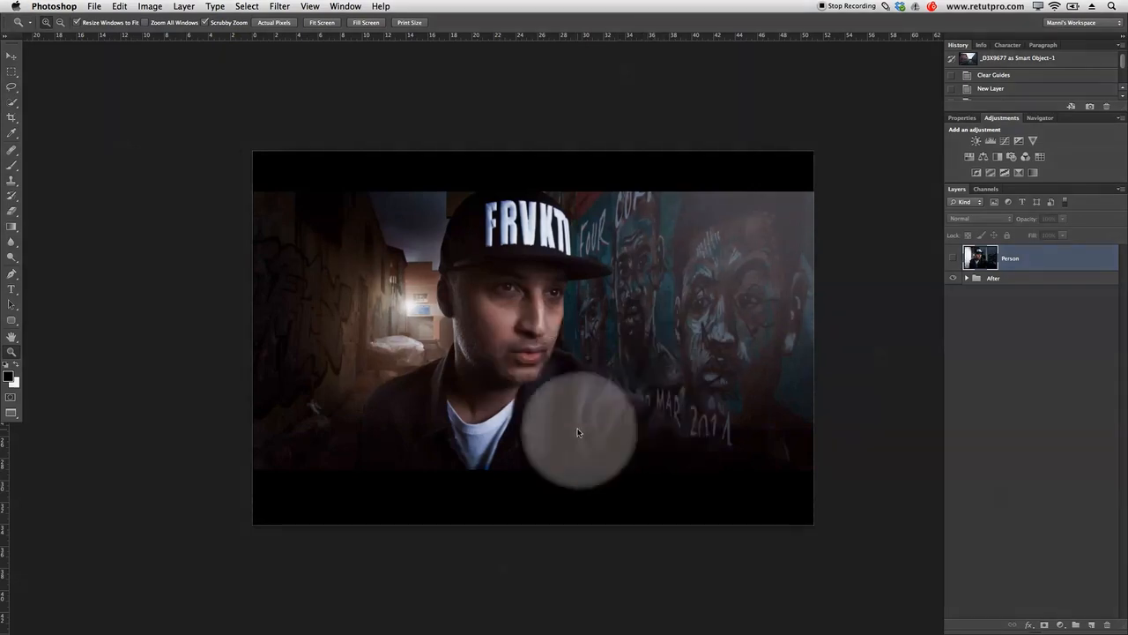
{"action": "left_click", "coordinate": [951, 278]}
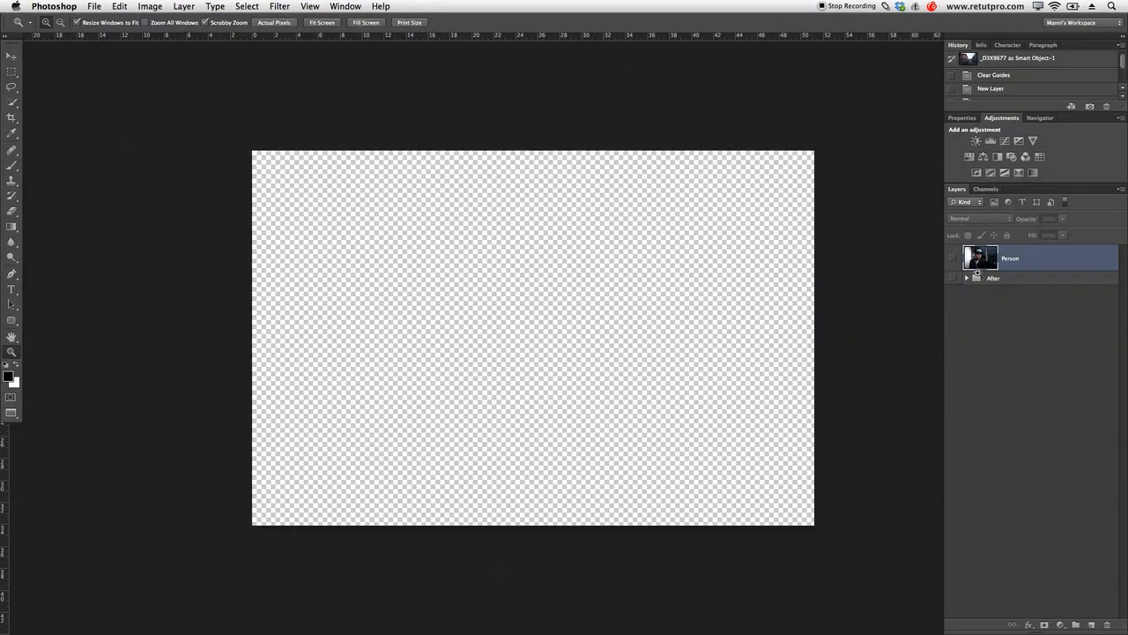
{"action": "left_click", "coordinate": [951, 257]}
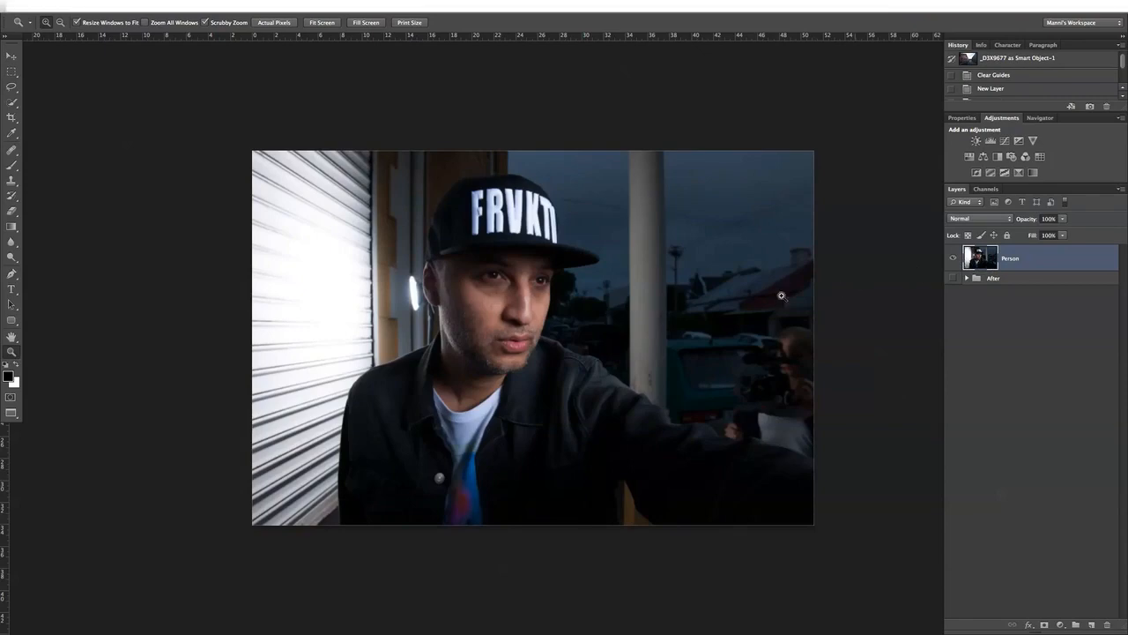
- Leave full-screen view and examine the two background photos, _D3X9729 and _D3X9737
{"action": "key", "text": "f"}
{"action": "key", "text": "f"}
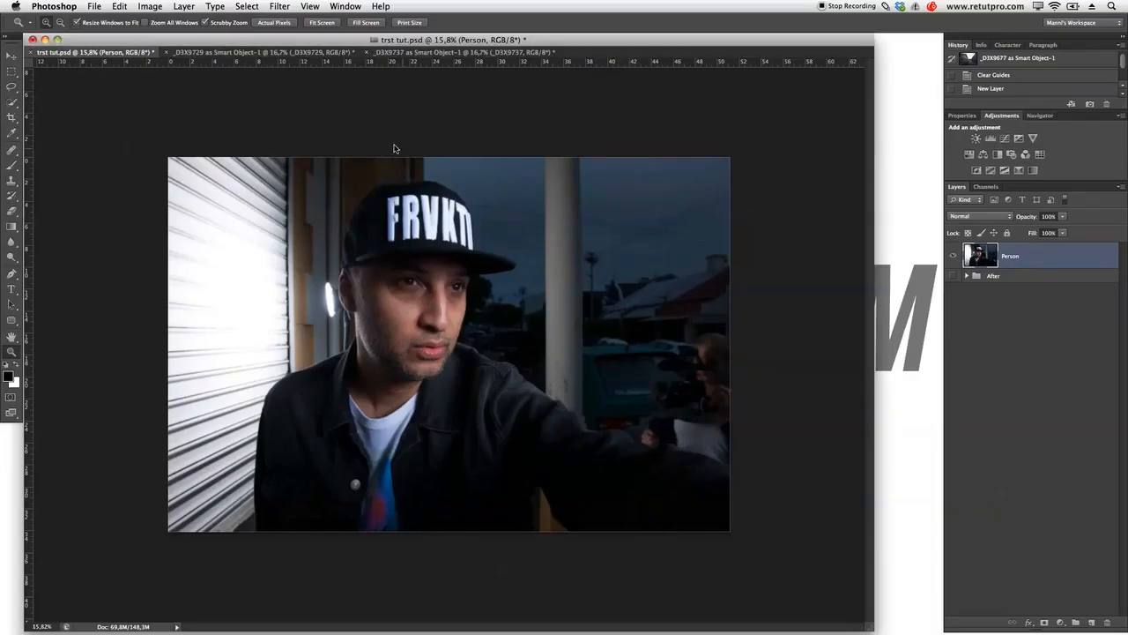
{"action": "left_click", "coordinate": [271, 53]}
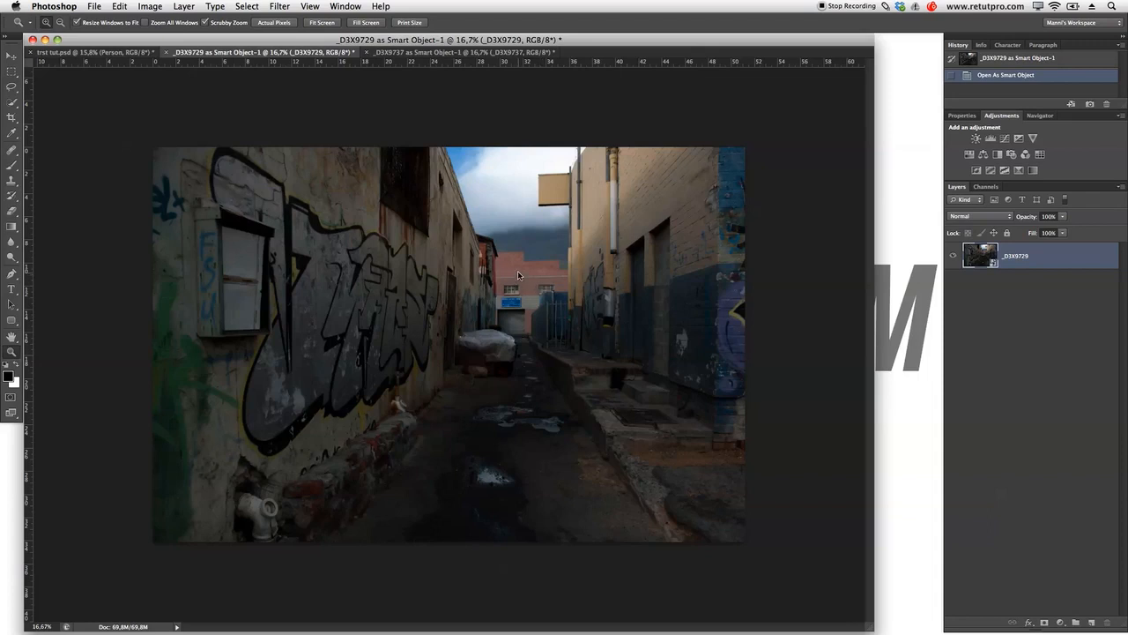
{"action": "left_click", "coordinate": [424, 53]}
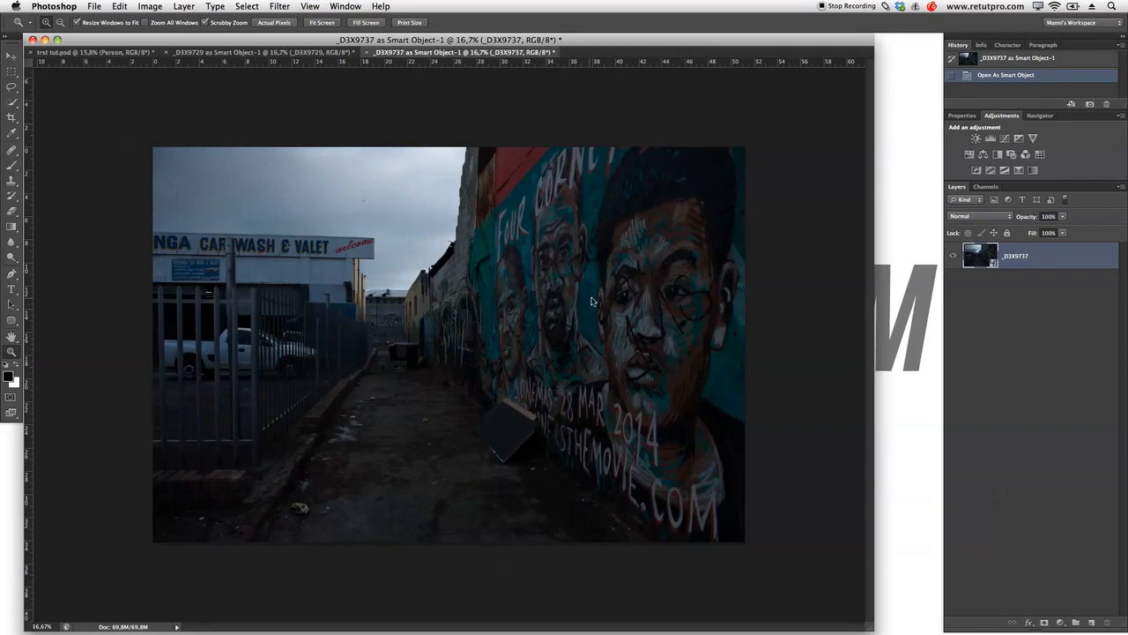
{"action": "left_click", "coordinate": [322, 53]}
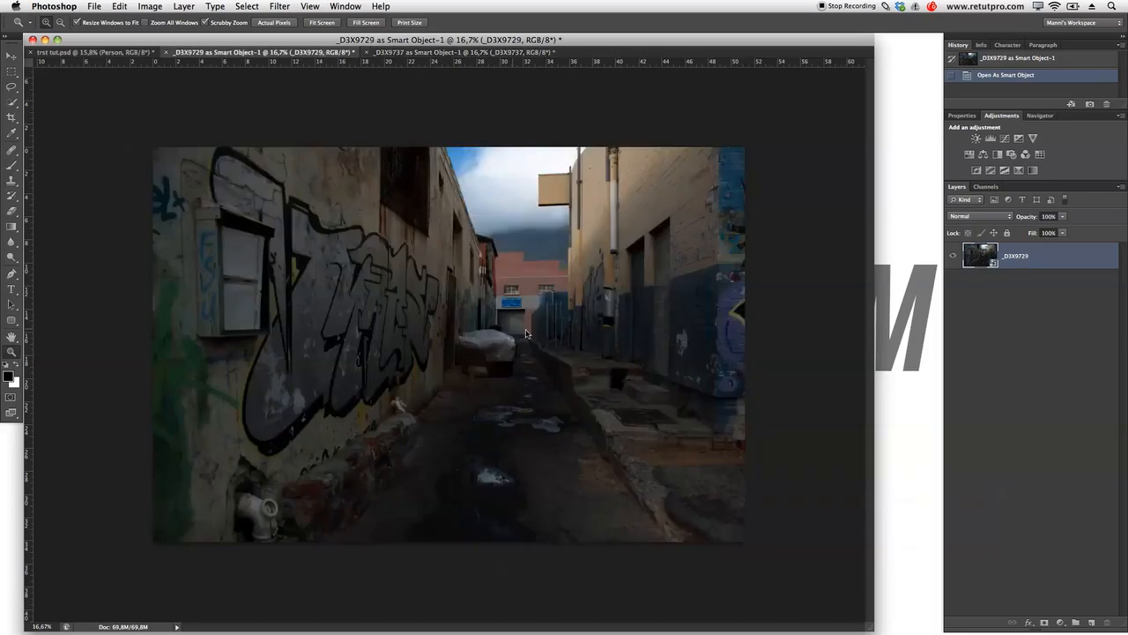
{"action": "left_click", "coordinate": [388, 52]}
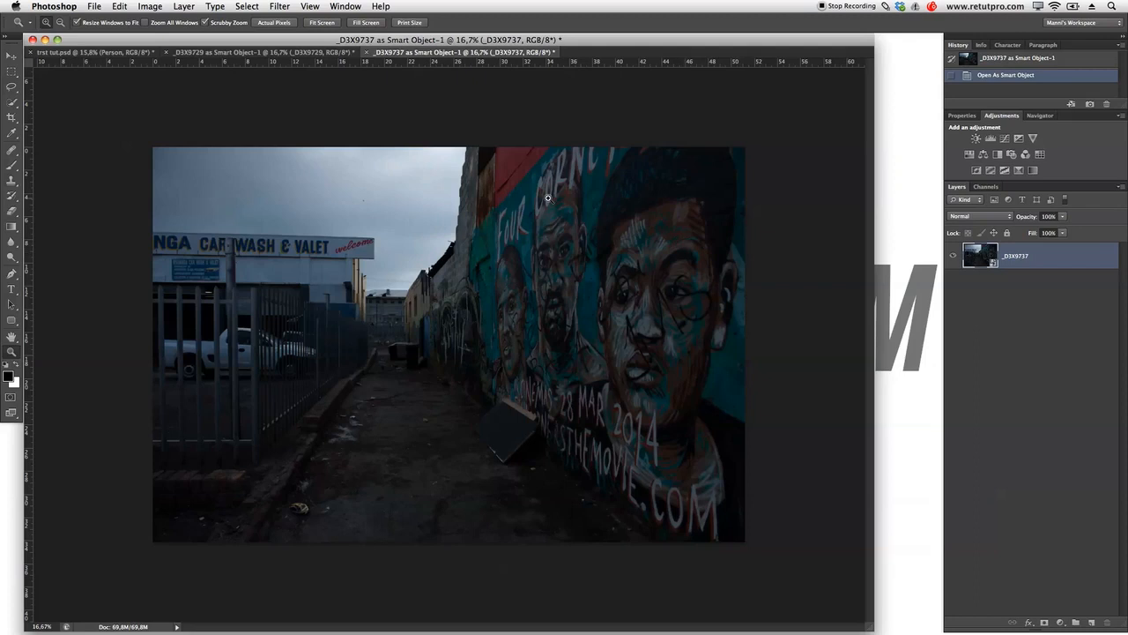
- Copy the _D3X9729 graffiti alley photo into trst tut.psd as a layer and close its source document
{"action": "left_click_drag", "start_coordinate": [458, 53], "coordinate": [657, 185]}
{"action": "left_click_drag", "start_coordinate": [330, 52], "coordinate": [601, 193]}
{"action": "left_click", "coordinate": [788, 351]}
{"action": "left_click", "coordinate": [988, 280]}
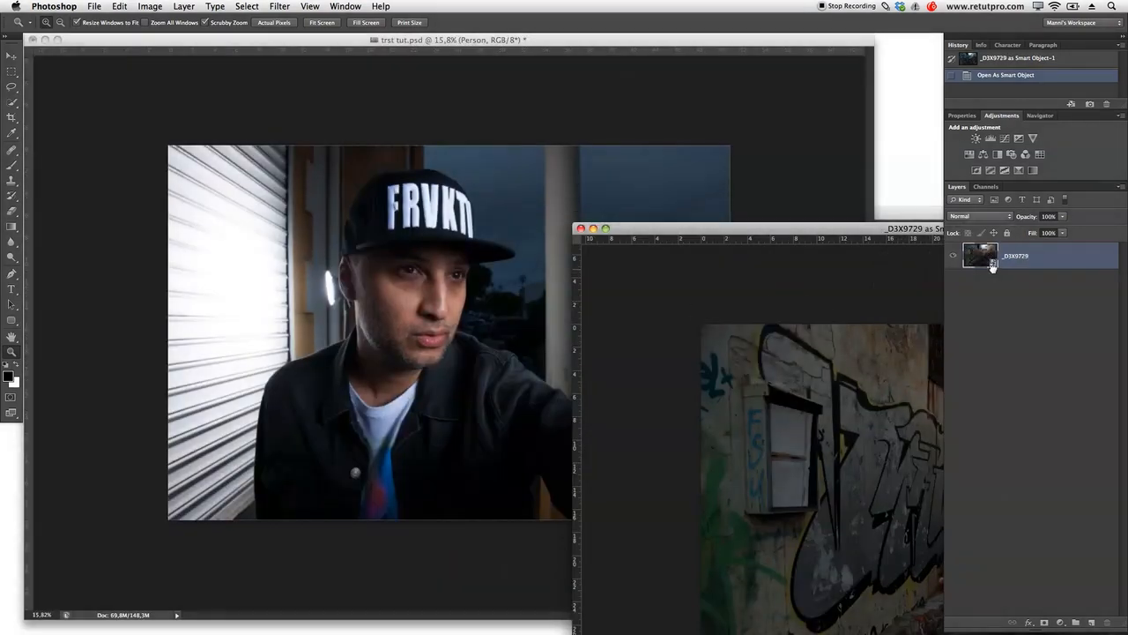
{"action": "left_click_drag", "start_coordinate": [992, 266], "coordinate": [380, 221]}
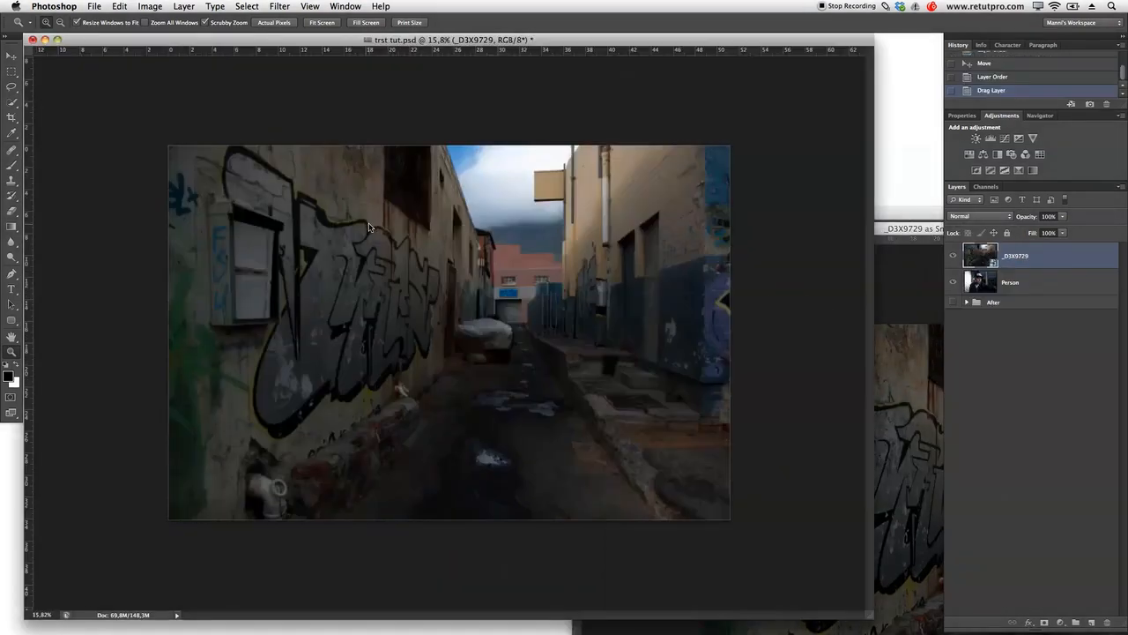
{"action": "left_click", "coordinate": [889, 268]}
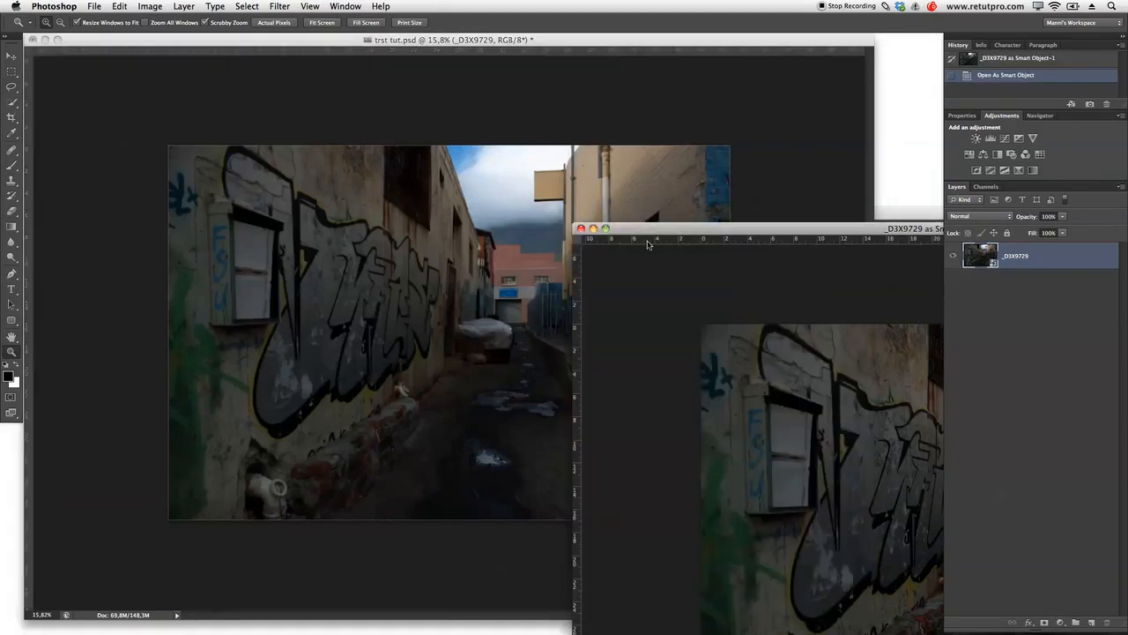
{"action": "left_click", "coordinate": [580, 229]}
{"action": "left_click", "coordinate": [520, 223]}
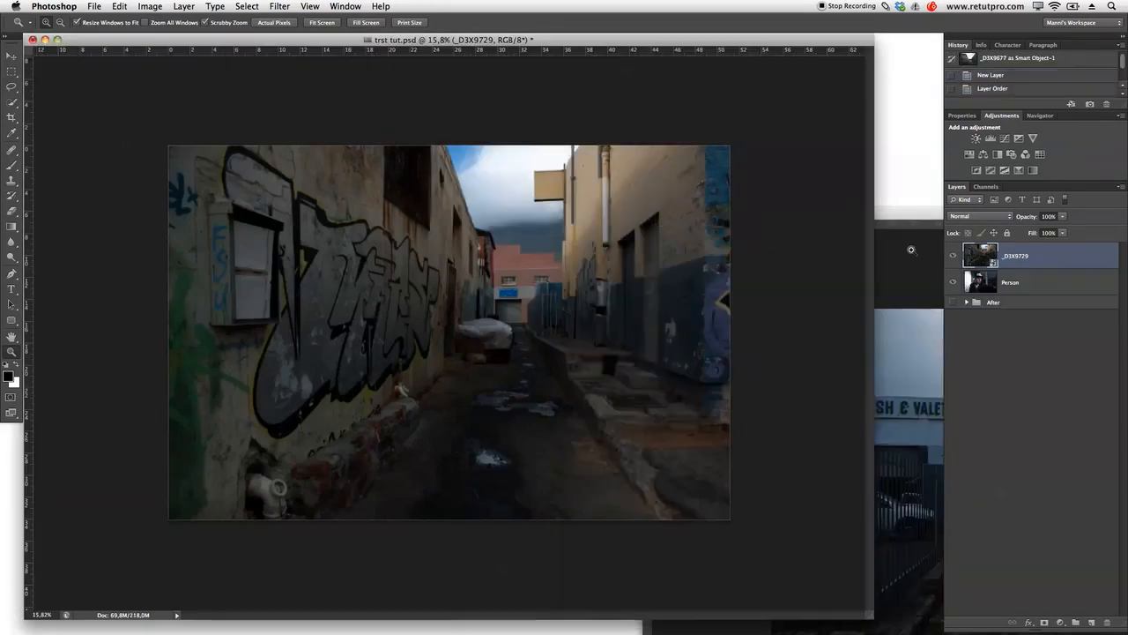
- Copy the _D3X9737 mural photo into trst tut.psd as a layer and close its source document
{"action": "left_click_drag", "start_coordinate": [1013, 263], "coordinate": [531, 264]}
{"action": "left_click", "coordinate": [871, 282]}
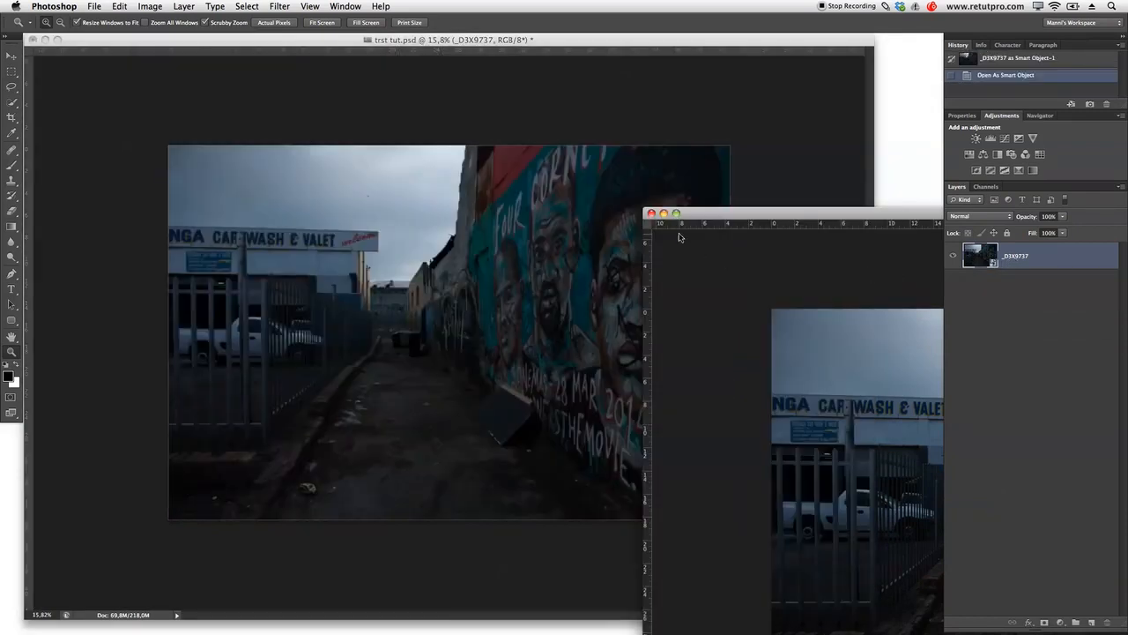
{"action": "left_click", "coordinate": [650, 213]}
{"action": "left_click", "coordinate": [520, 222]}
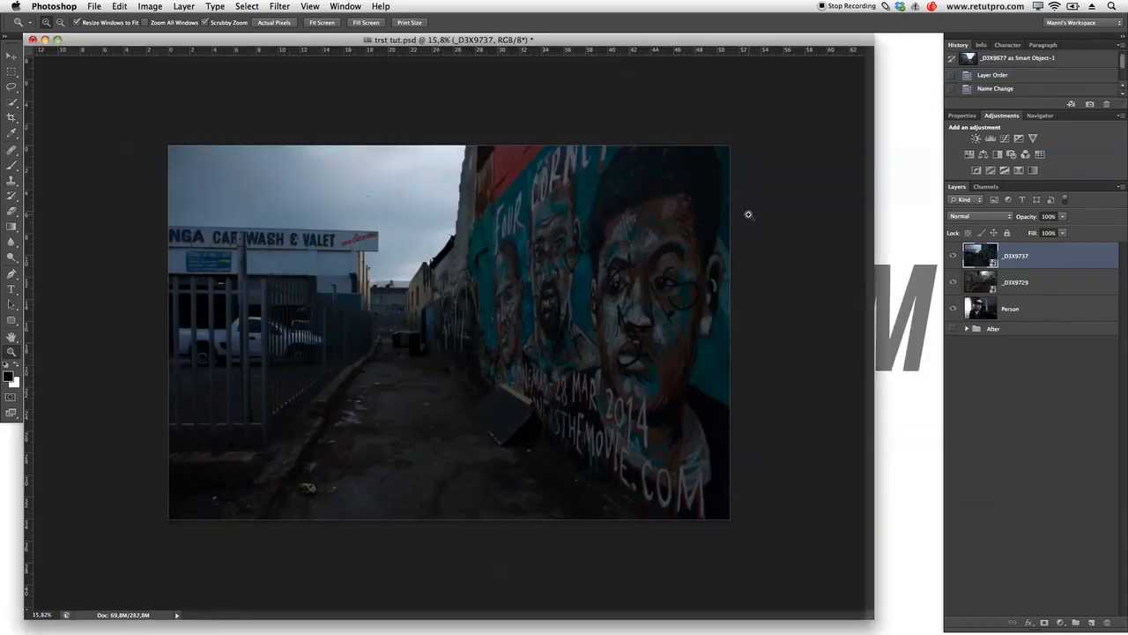
- Rasterize the _D3X9737 and _D3X9729 layers and place them below the Person layer
{"action": "key", "text": "super+equal"}
{"action": "key", "text": "f"}
{"action": "left_click_drag", "start_coordinate": [808, 209], "coordinate": [729, 209]}
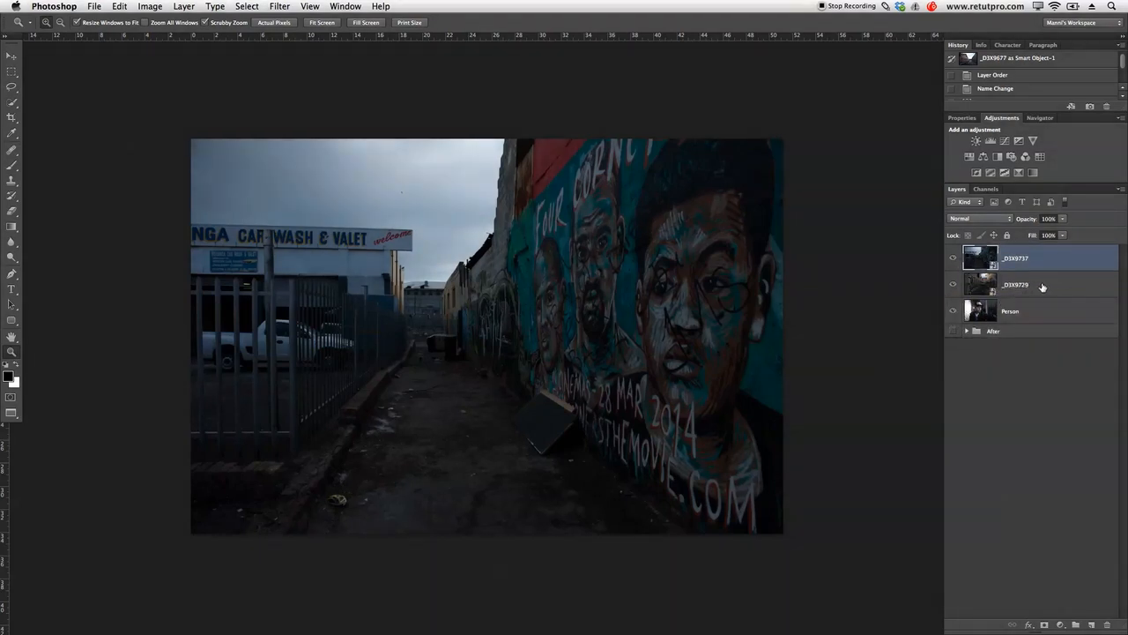
{"action": "left_click", "coordinate": [1043, 287], "text": "shift"}
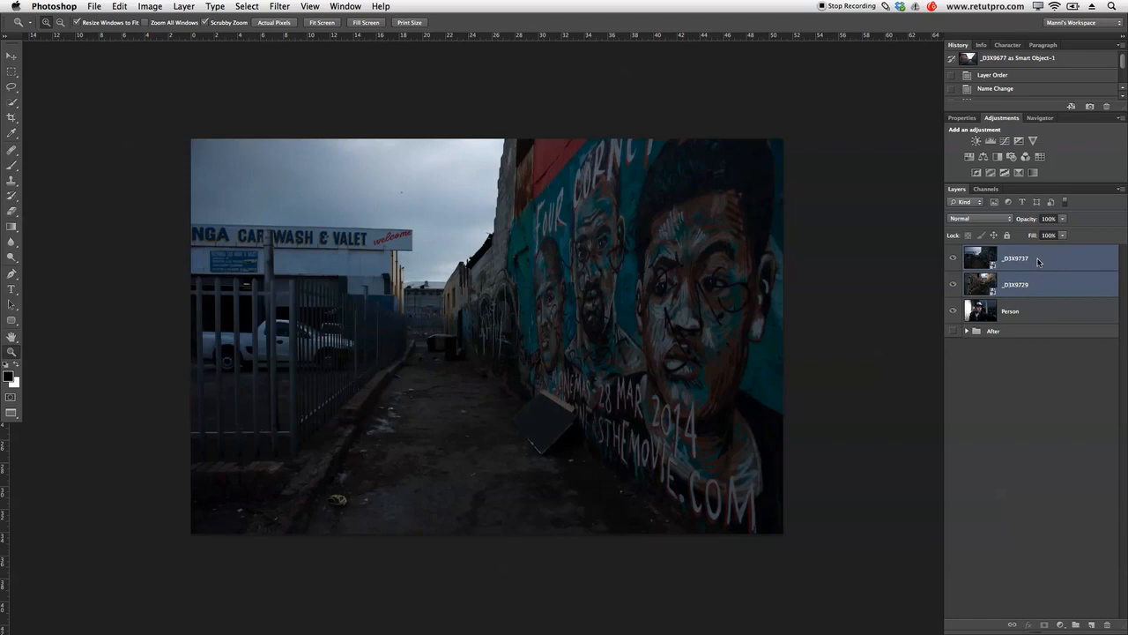
{"action": "right_click", "coordinate": [1038, 261]}
{"action": "left_click", "coordinate": [975, 368]}
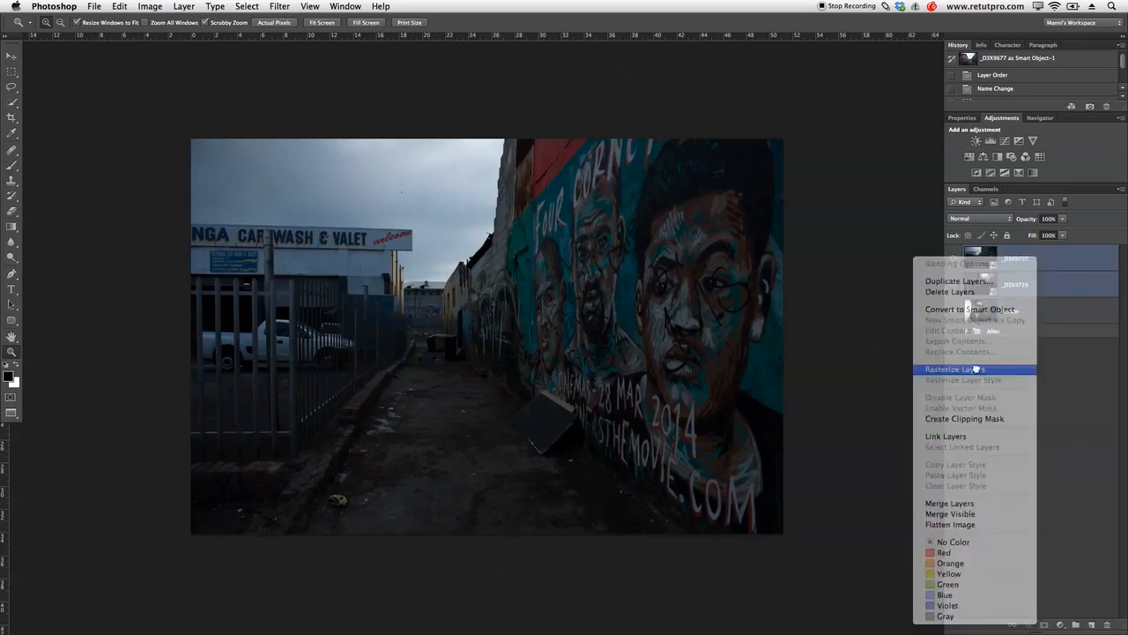
{"action": "left_click_drag", "start_coordinate": [1015, 311], "coordinate": [1025, 322]}
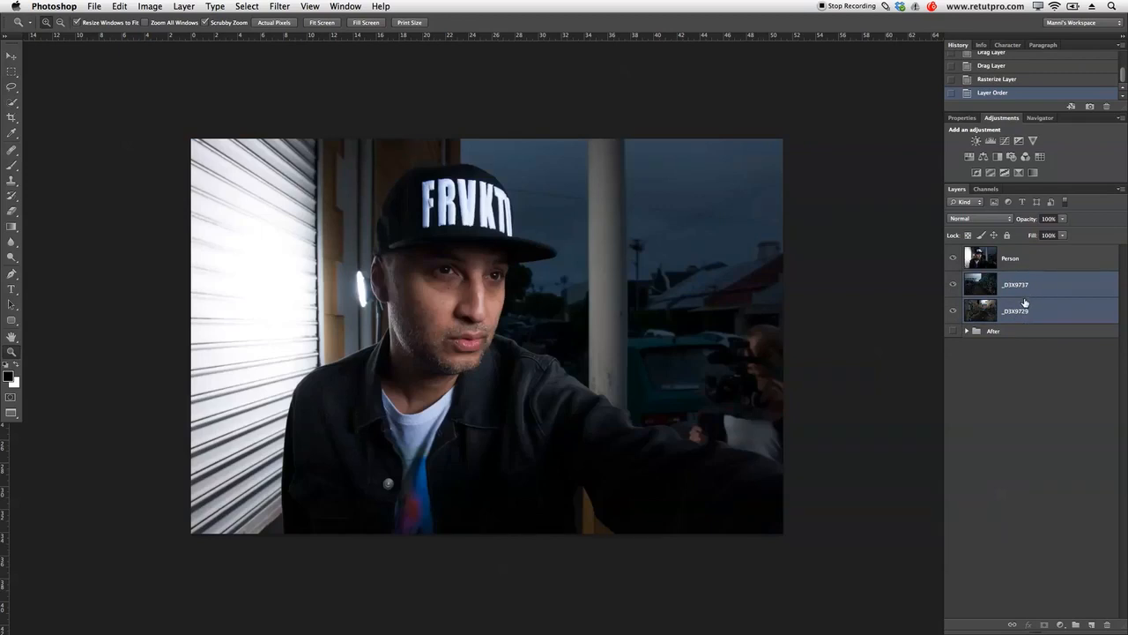
- Group the two background photo layers and name the group Background
{"action": "key", "text": "super+g"}
{"action": "double_click", "coordinate": [999, 277]}
{"action": "key", "text": "BackSpace"}
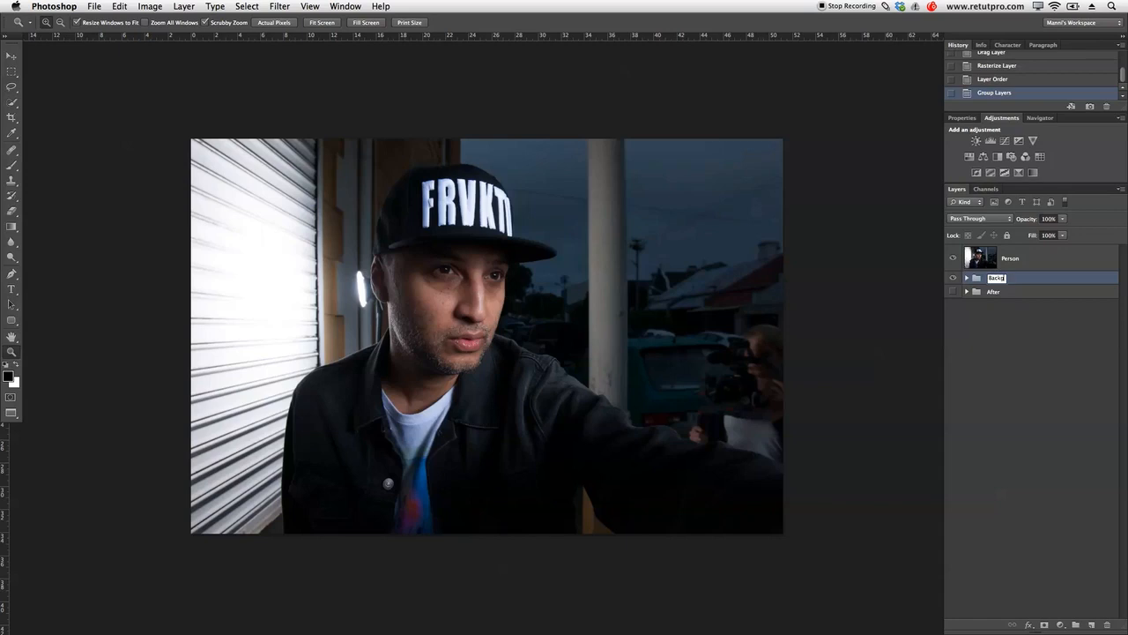
{"action": "key", "text": "Return"}
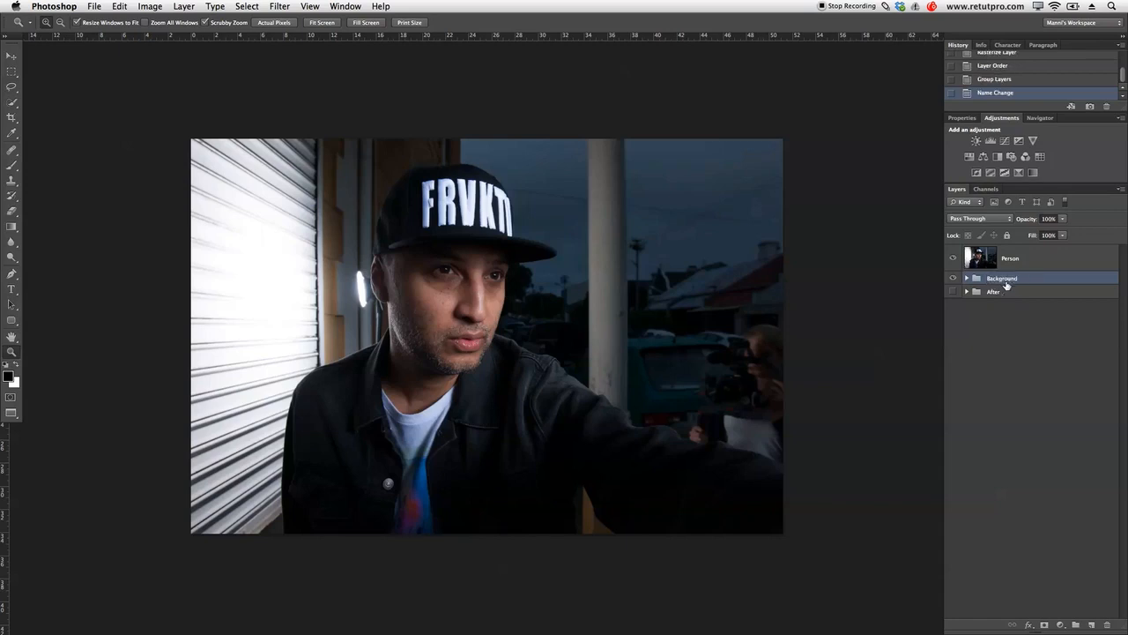
- Put the Person layer in its own collapsed group named Person
{"action": "left_click", "coordinate": [1030, 268]}
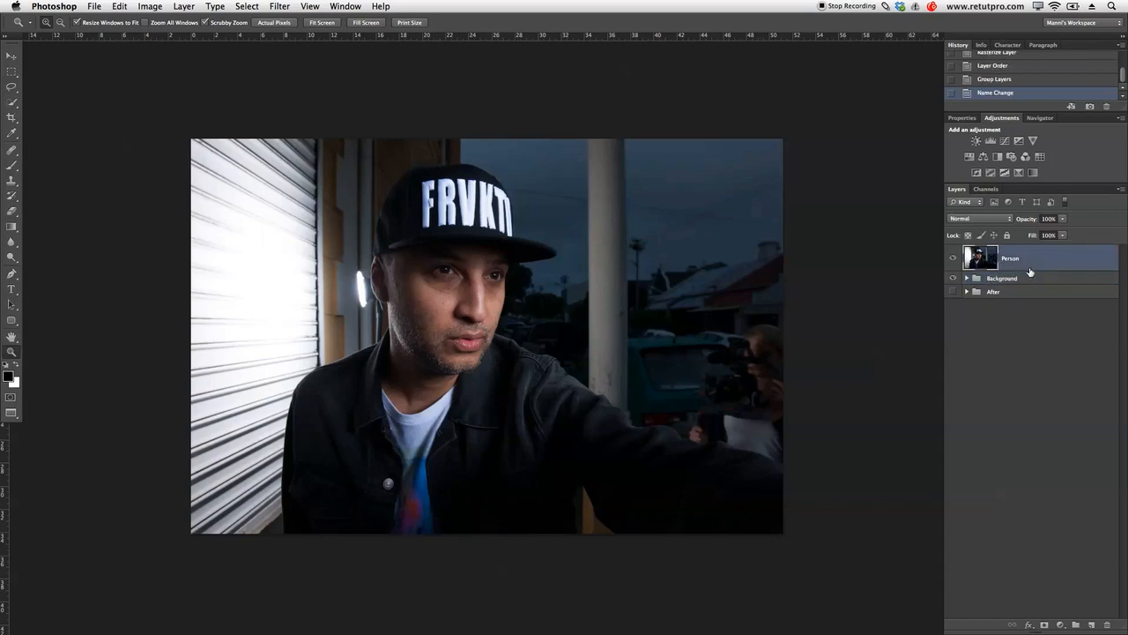
{"action": "key", "text": "super+g"}
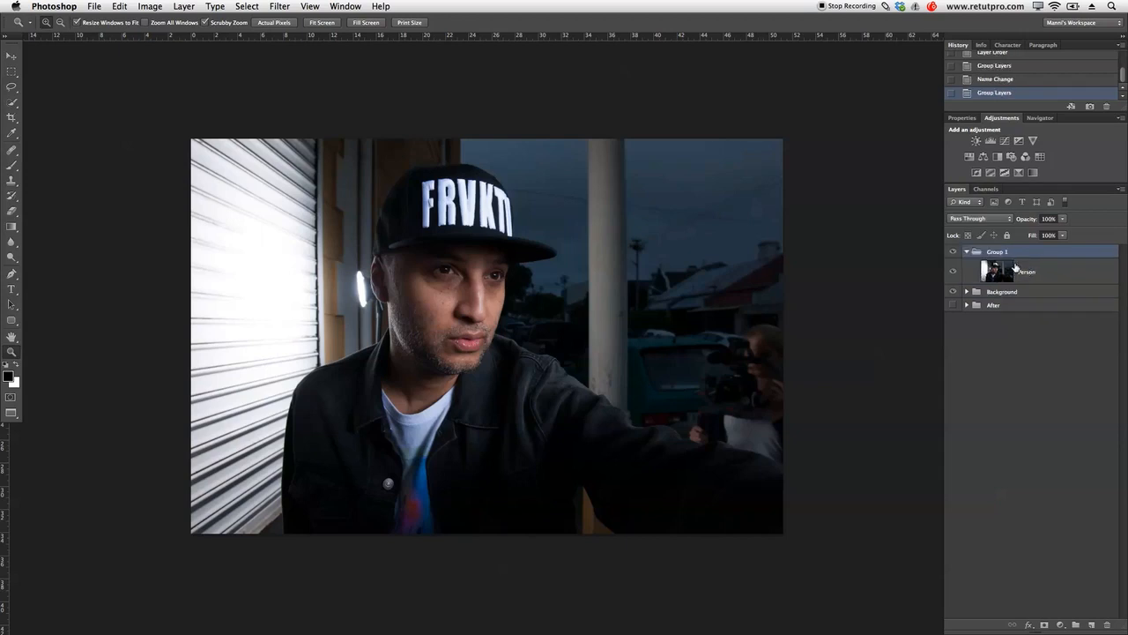
{"action": "double_click", "coordinate": [999, 252]}
{"action": "key", "text": "BackSpace"}
{"action": "key", "text": "Return"}
{"action": "left_click", "coordinate": [966, 253]}
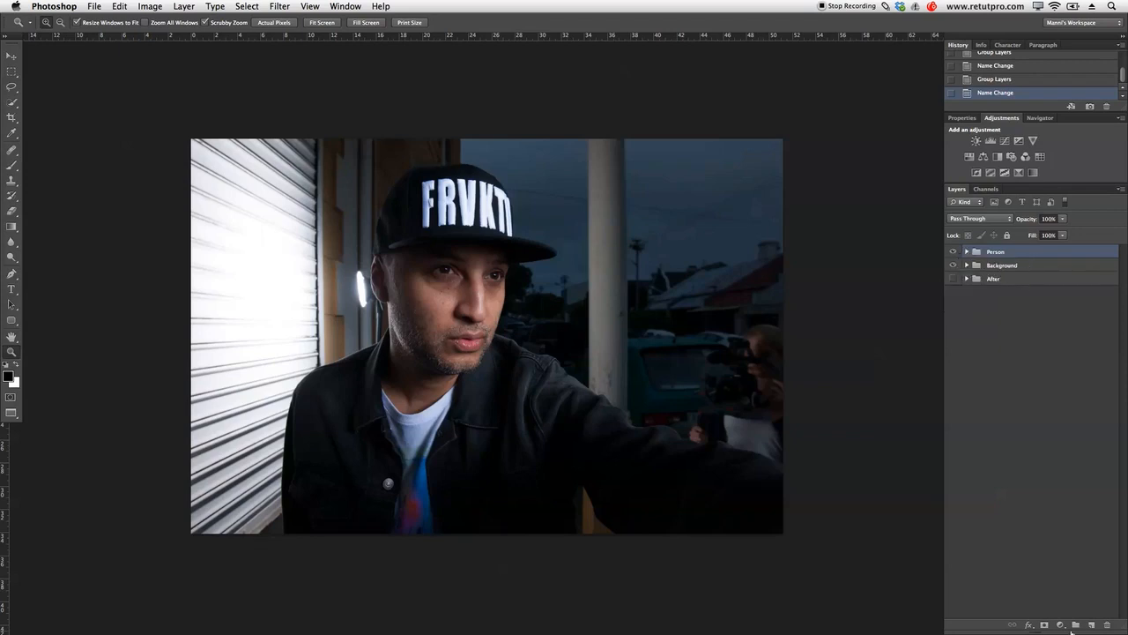
- Create an empty group named Help Layers above the Person group and collapse it
{"action": "left_click", "coordinate": [1077, 625]}
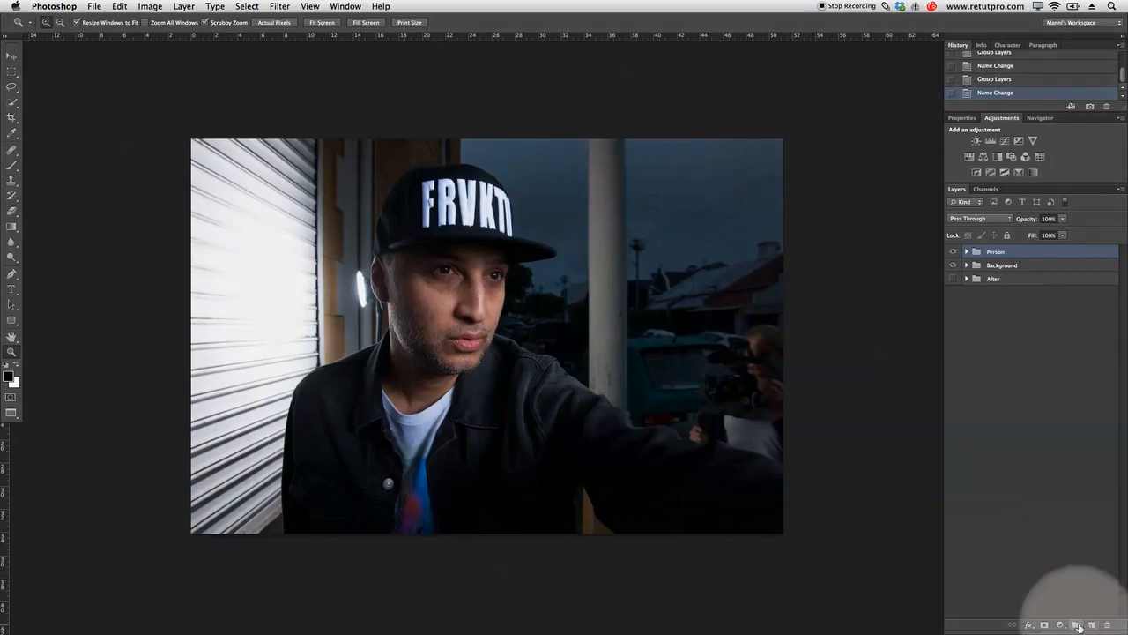
{"action": "double_click", "coordinate": [997, 251]}
{"action": "type", "text": "N"}
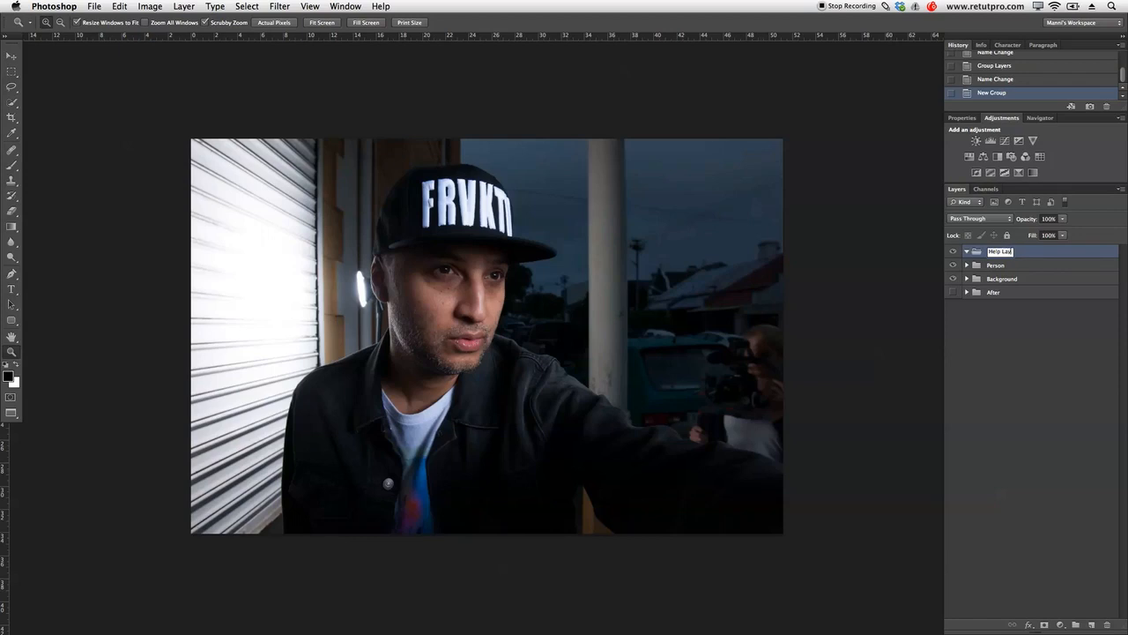
{"action": "key", "text": "Return"}
{"action": "left_click", "coordinate": [965, 252]}
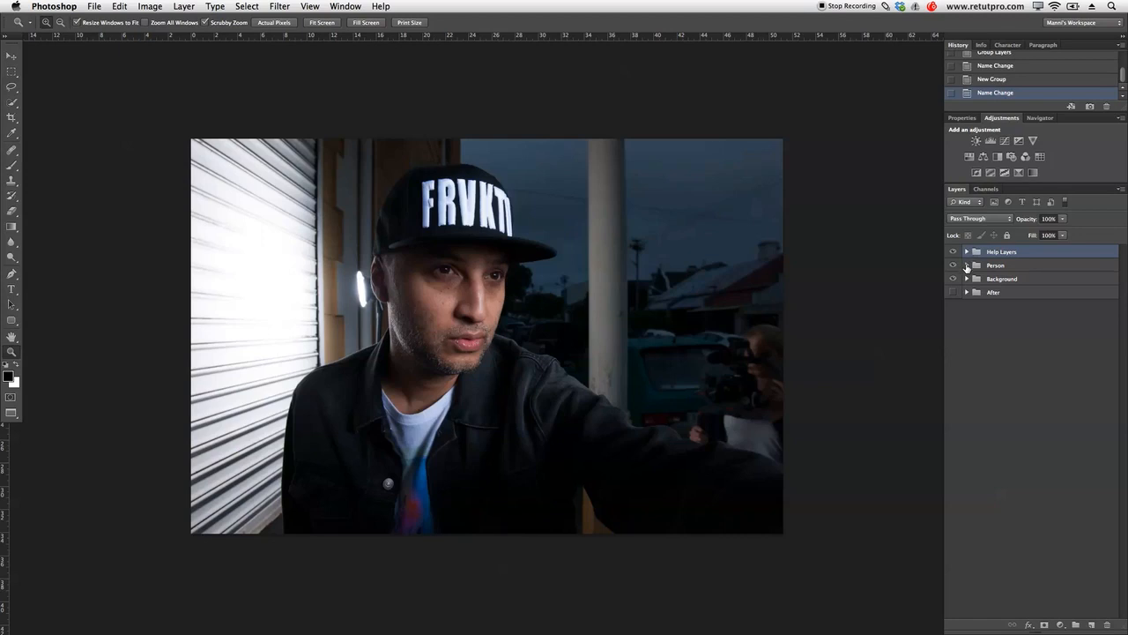
- Add a new blank layer named Crop inside the Help Layers group
{"action": "left_click", "coordinate": [966, 253]}
{"action": "left_click", "coordinate": [1090, 625]}
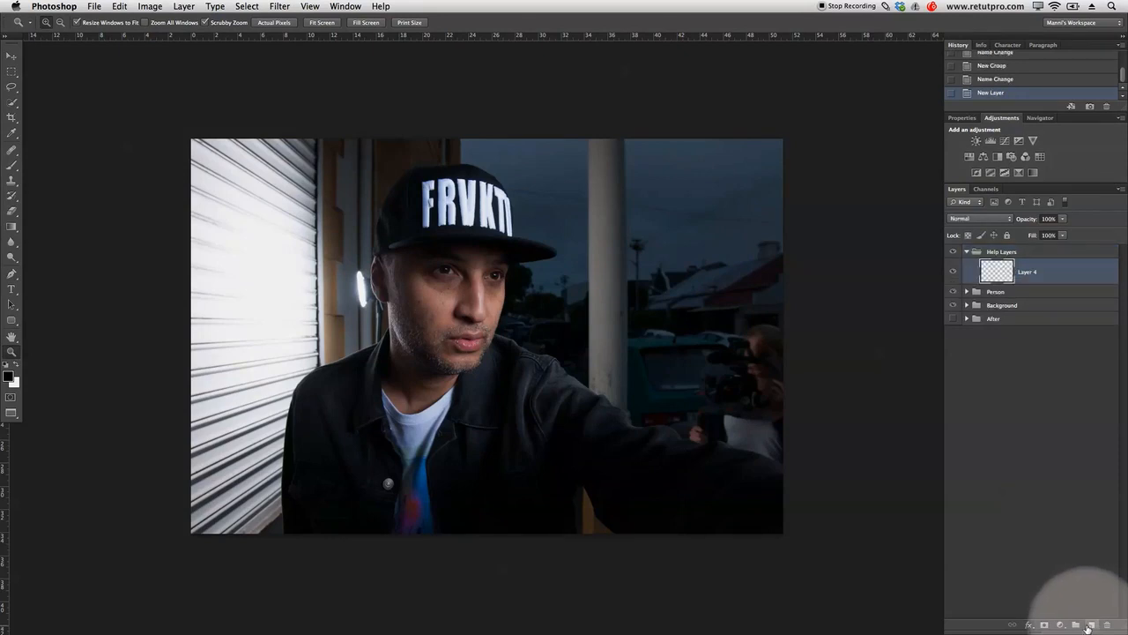
{"action": "double_click", "coordinate": [1028, 271]}
{"action": "type", "text": "Crop"}
{"action": "key", "text": "Return"}
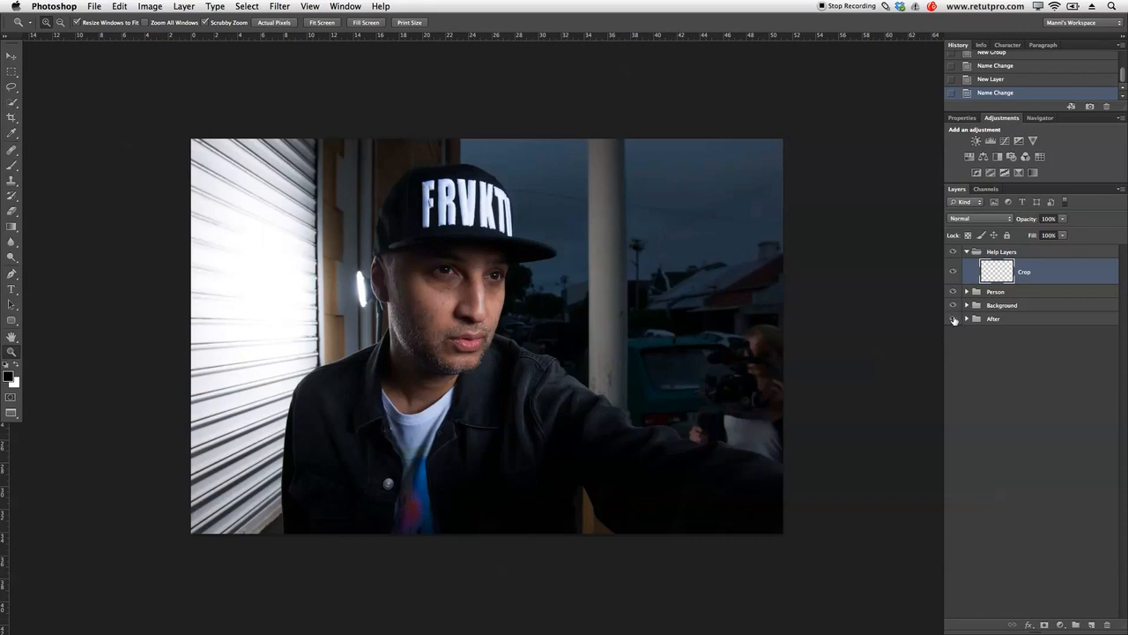
- Check the black crop bars in the After group, then restore the visibility of the working groups
{"action": "left_click_drag", "start_coordinate": [952, 303], "coordinate": [953, 252]}
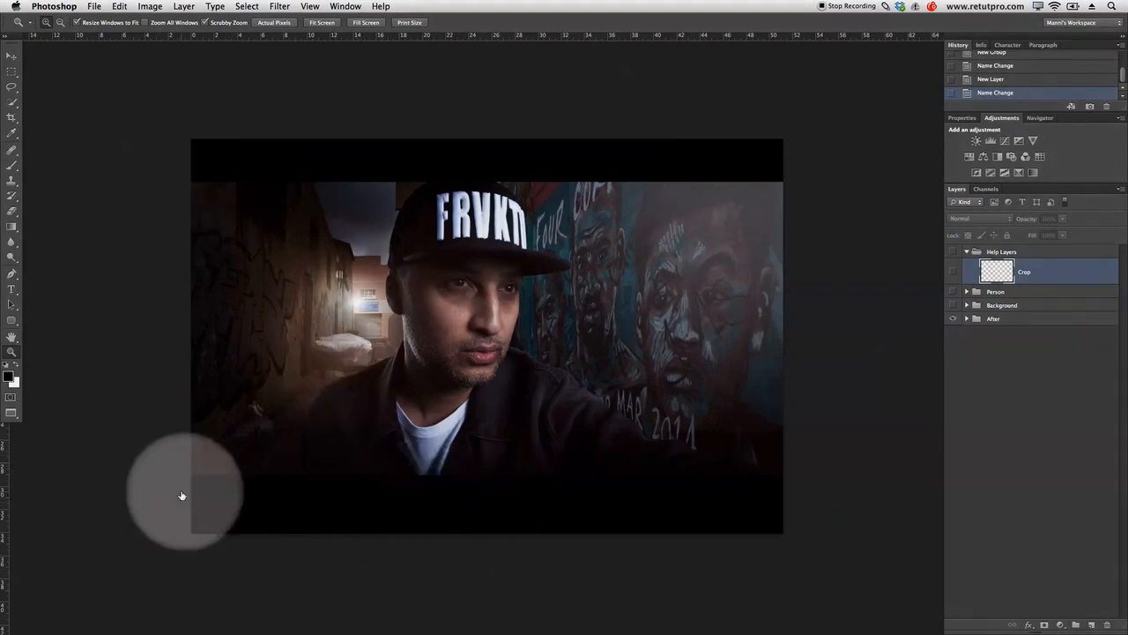
{"action": "left_click", "coordinate": [953, 271]}
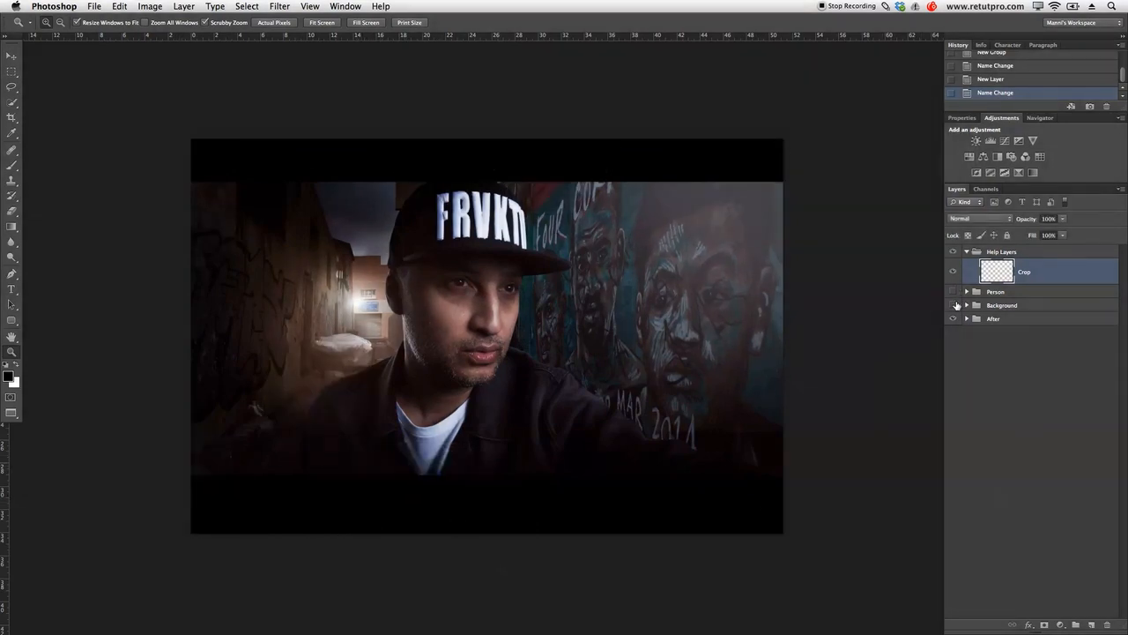
{"action": "mouse_move", "coordinate": [955, 307]}
{"action": "left_mouse_down"}
{"action": "mouse_move", "coordinate": [954, 319]}
{"action": "mouse_move", "coordinate": [956, 305]}
{"action": "left_mouse_up"}
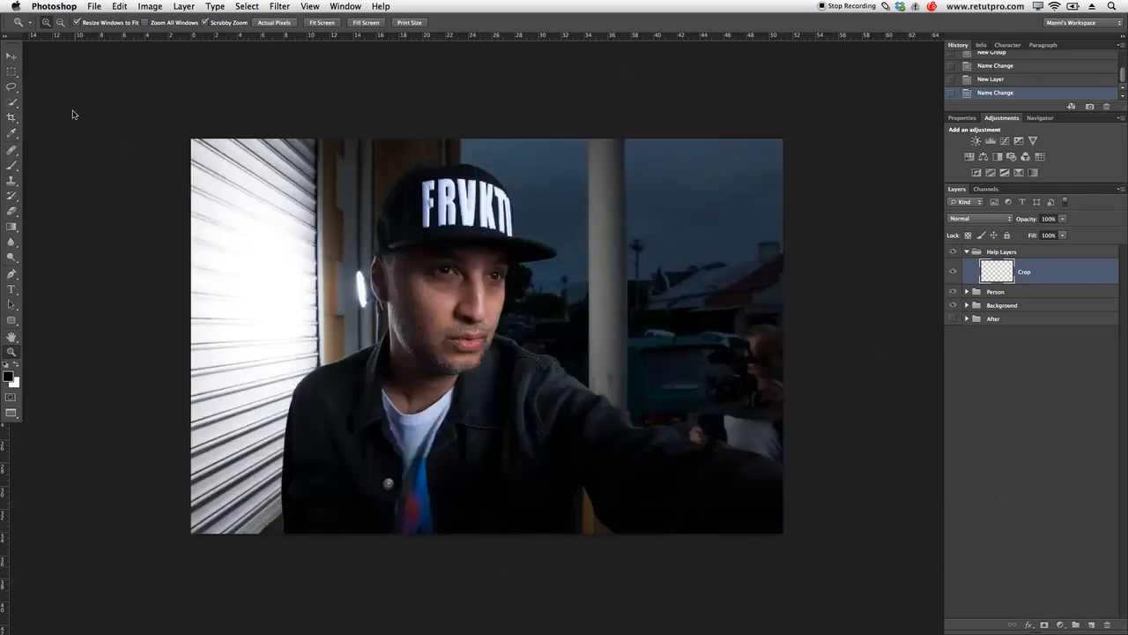
{"action": "left_click", "coordinate": [13, 71]}
{"action": "left_click", "coordinate": [46, 72]}
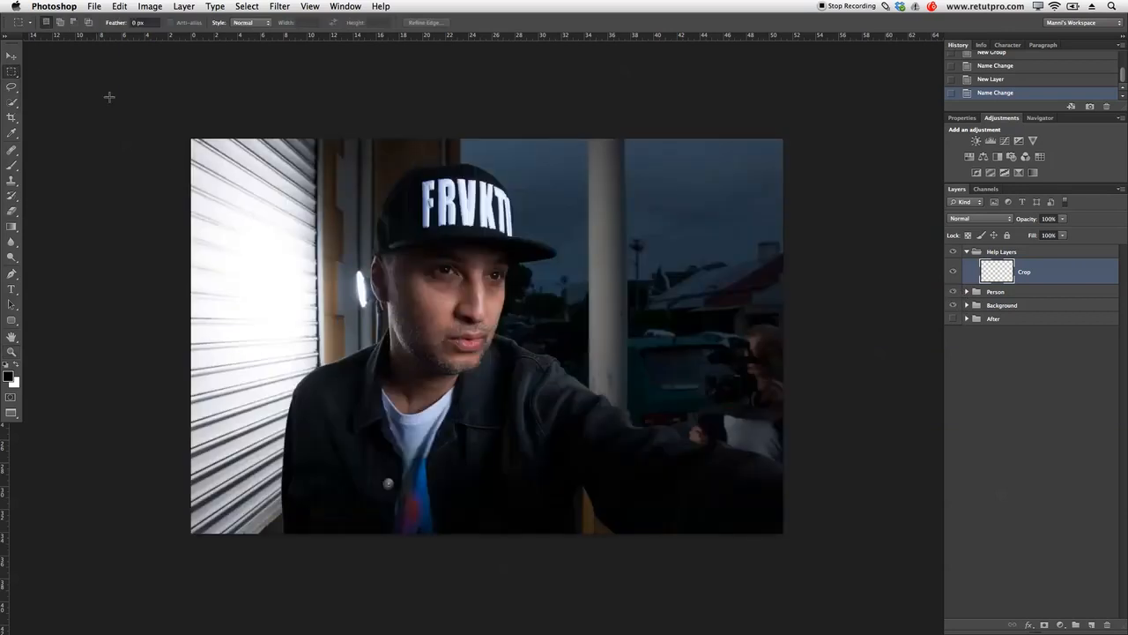
{"action": "left_click_drag", "start_coordinate": [152, 103], "coordinate": [827, 176]}
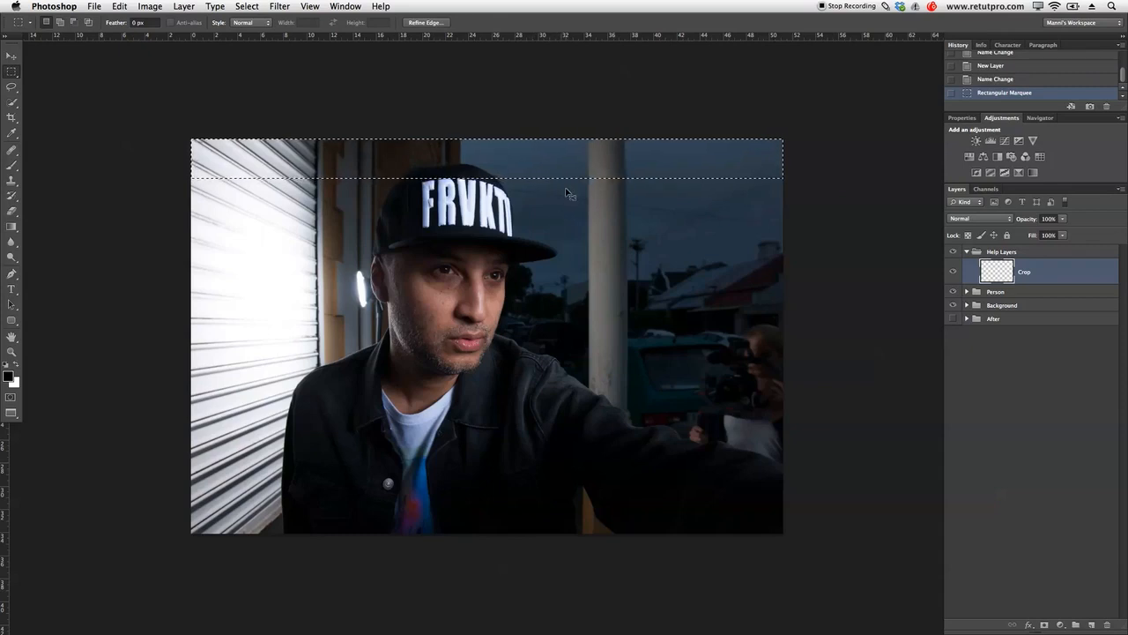
{"action": "left_click", "coordinate": [645, 150]}
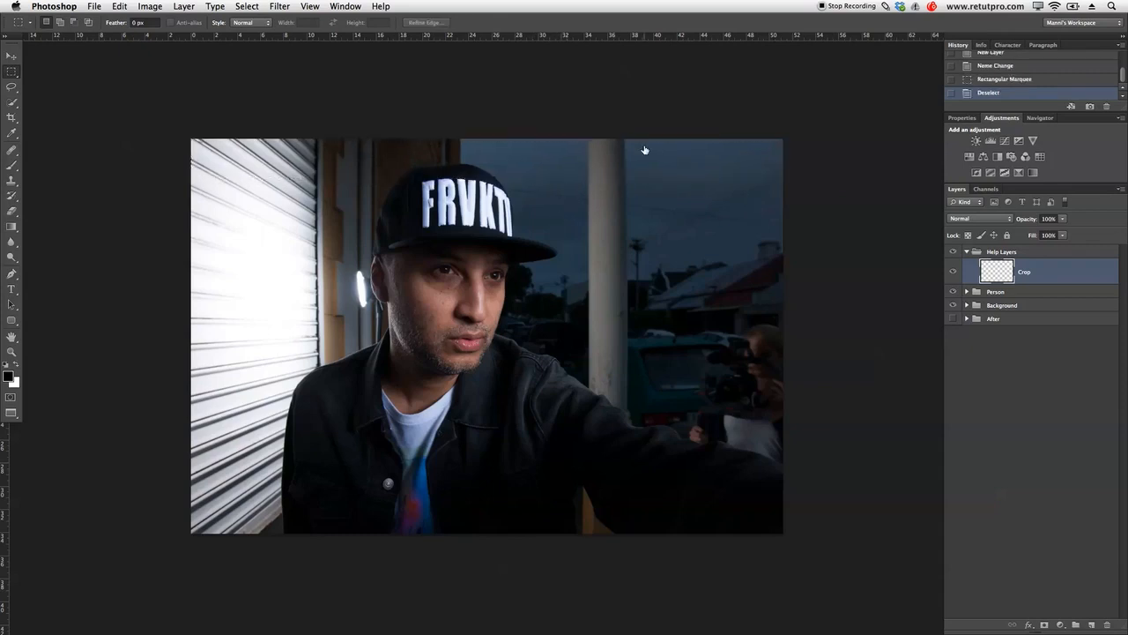
- Expand the Person group and move the person photo right and slightly down over the background
{"action": "left_click", "coordinate": [966, 291]}
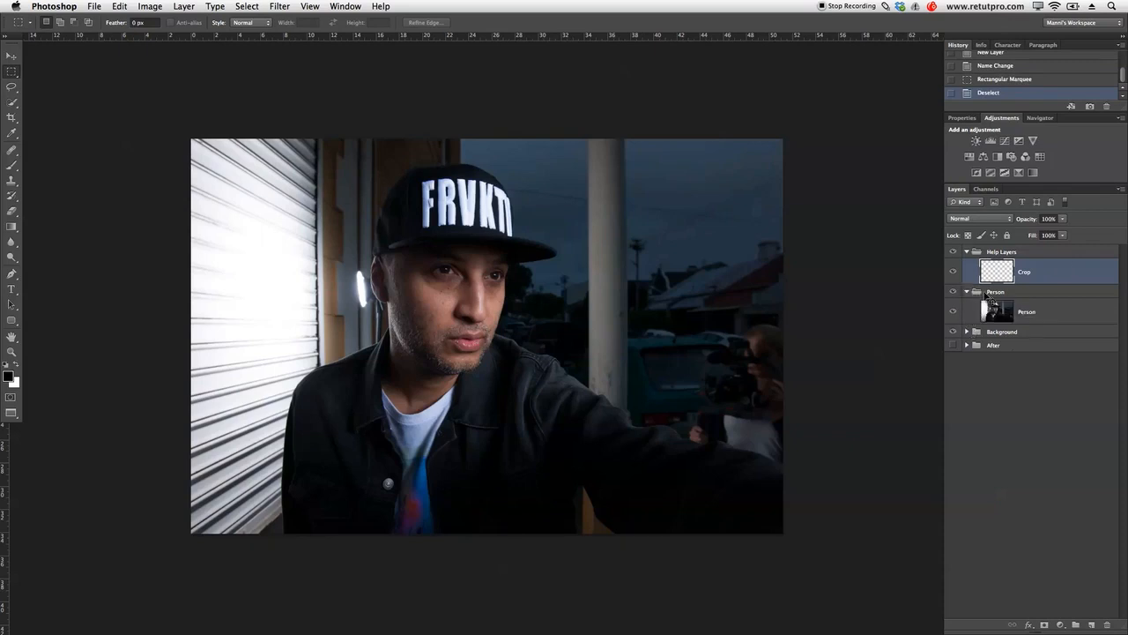
{"action": "left_click", "coordinate": [1002, 309]}
{"action": "key", "text": "v"}
{"action": "left_click_drag", "start_coordinate": [547, 330], "coordinate": [586, 342]}
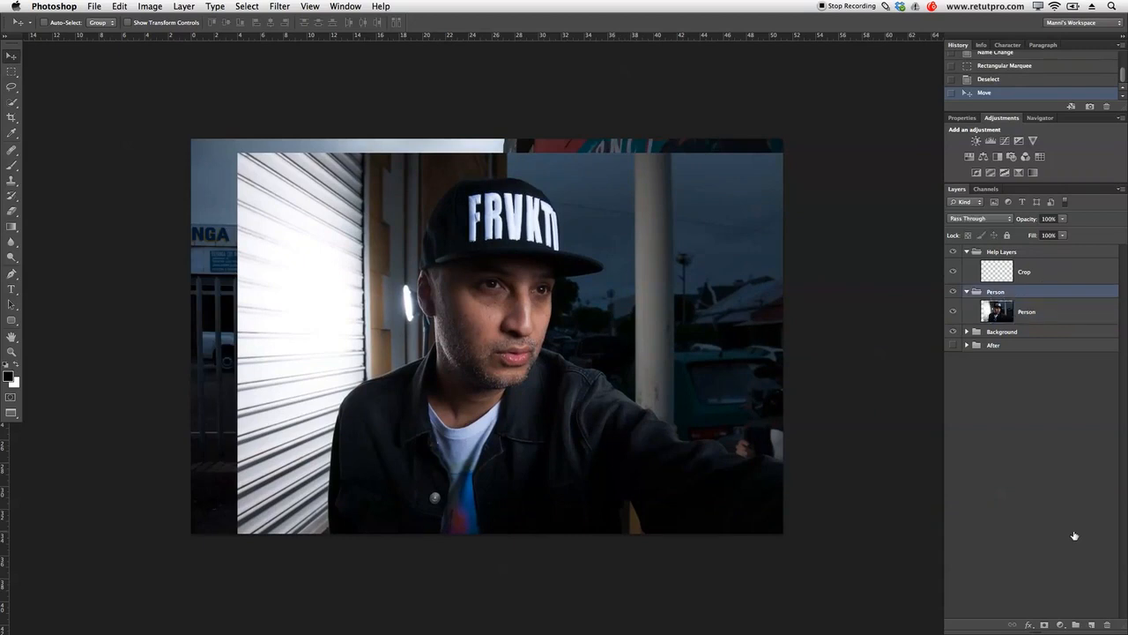
- Add a blank layer named 1 inside the Help Layers group, directly below the Crop layer
{"action": "left_click", "coordinate": [1091, 624]}
{"action": "left_click_drag", "start_coordinate": [1026, 314], "coordinate": [1027, 286]}
{"action": "double_click", "coordinate": [1028, 299]}
{"action": "type", "text": "1"}
{"action": "key", "text": "Return"}
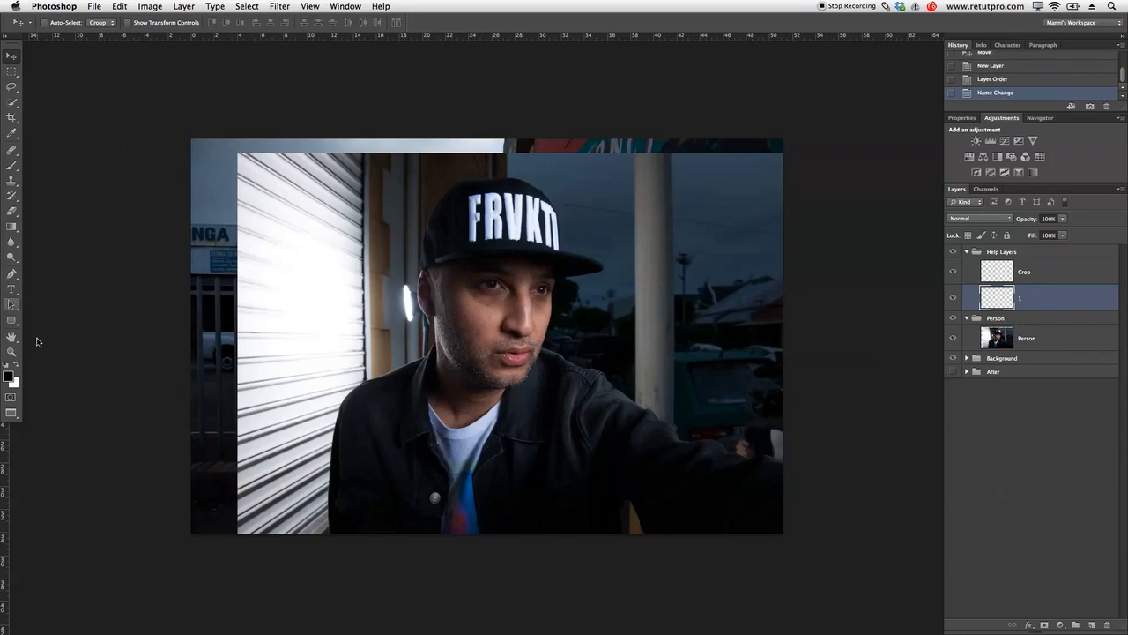
- Set the foreground colour to red ff0000 and brush a triangular composition sketch around the face on layer 1
{"action": "left_click", "coordinate": [9, 377]}
{"action": "left_click_drag", "start_coordinate": [828, 172], "coordinate": [994, 115]}
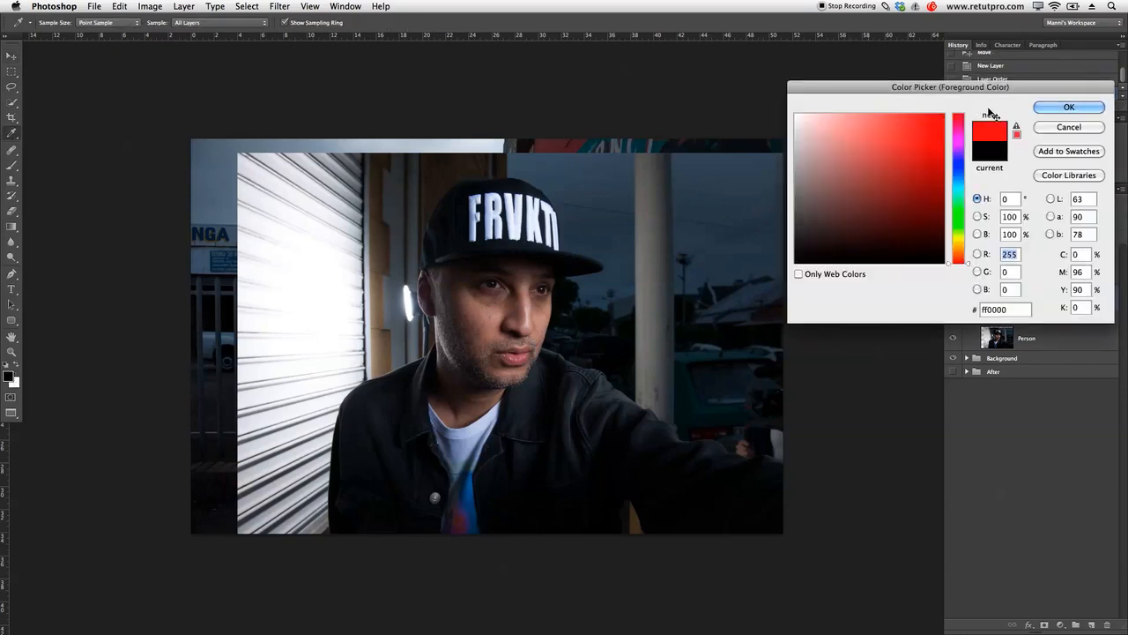
{"action": "left_click", "coordinate": [1067, 107]}
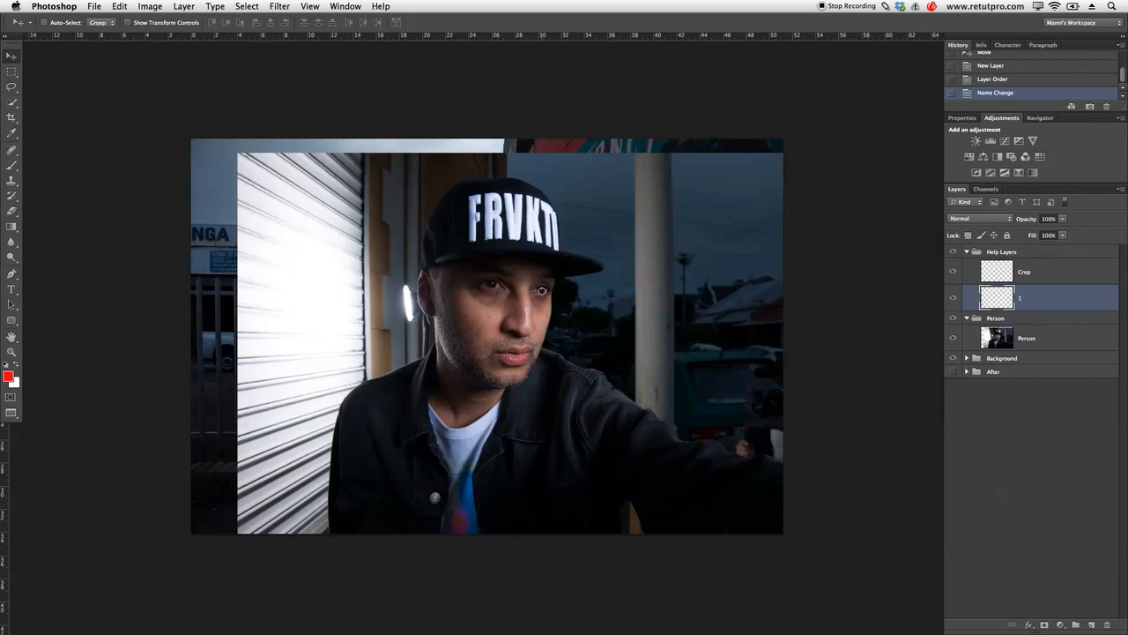
{"action": "key", "text": "b"}
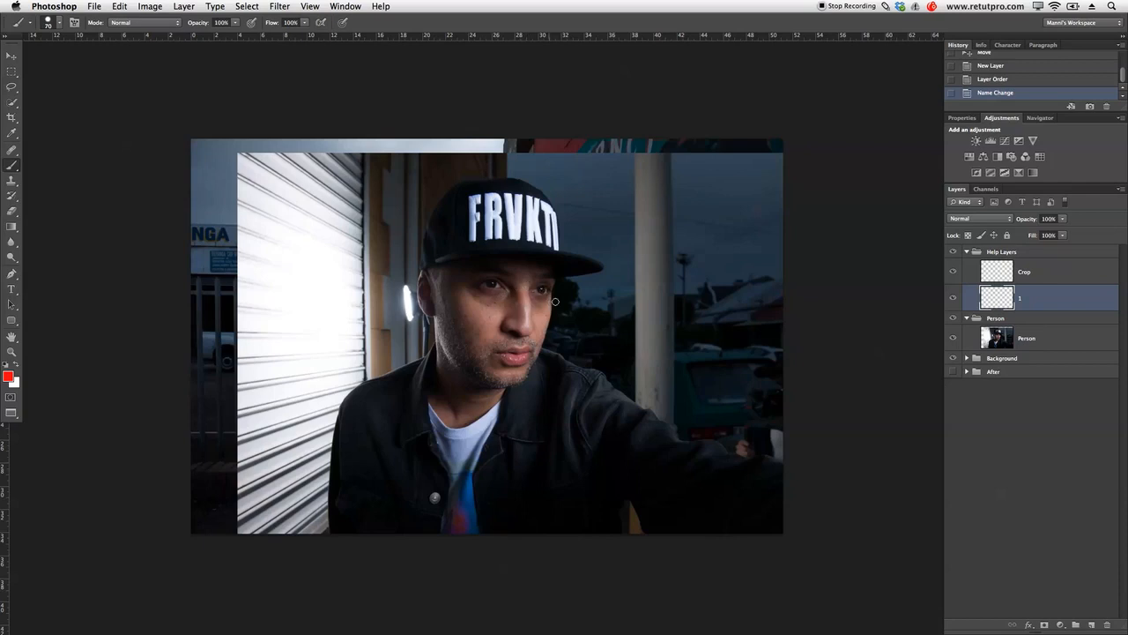
{"action": "mouse_move", "coordinate": [551, 267]}
{"action": "left_mouse_down"}
{"action": "mouse_move", "coordinate": [551, 327]}
{"action": "mouse_move", "coordinate": [573, 301]}
{"action": "mouse_move", "coordinate": [406, 238]}
{"action": "left_mouse_up"}
{"action": "mouse_move", "coordinate": [405, 239]}
{"action": "left_mouse_down"}
{"action": "mouse_move", "coordinate": [363, 388]}
{"action": "mouse_move", "coordinate": [374, 388]}
{"action": "mouse_move", "coordinate": [357, 392]}
{"action": "mouse_move", "coordinate": [594, 297]}
{"action": "mouse_move", "coordinate": [375, 207]}
{"action": "mouse_move", "coordinate": [334, 434]}
{"action": "mouse_move", "coordinate": [608, 284]}
{"action": "left_mouse_up"}
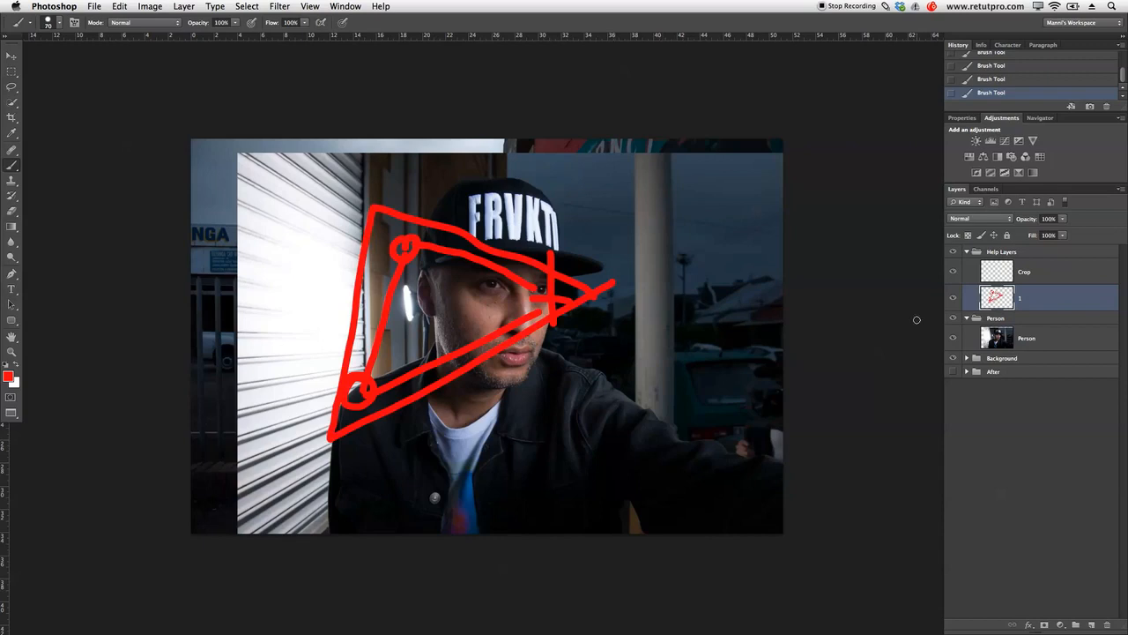
- Brush short marks on the face and beside the figure, plus a larger triangle reaching towards the outstretched arm
{"action": "left_click_drag", "start_coordinate": [531, 275], "coordinate": [526, 361]}
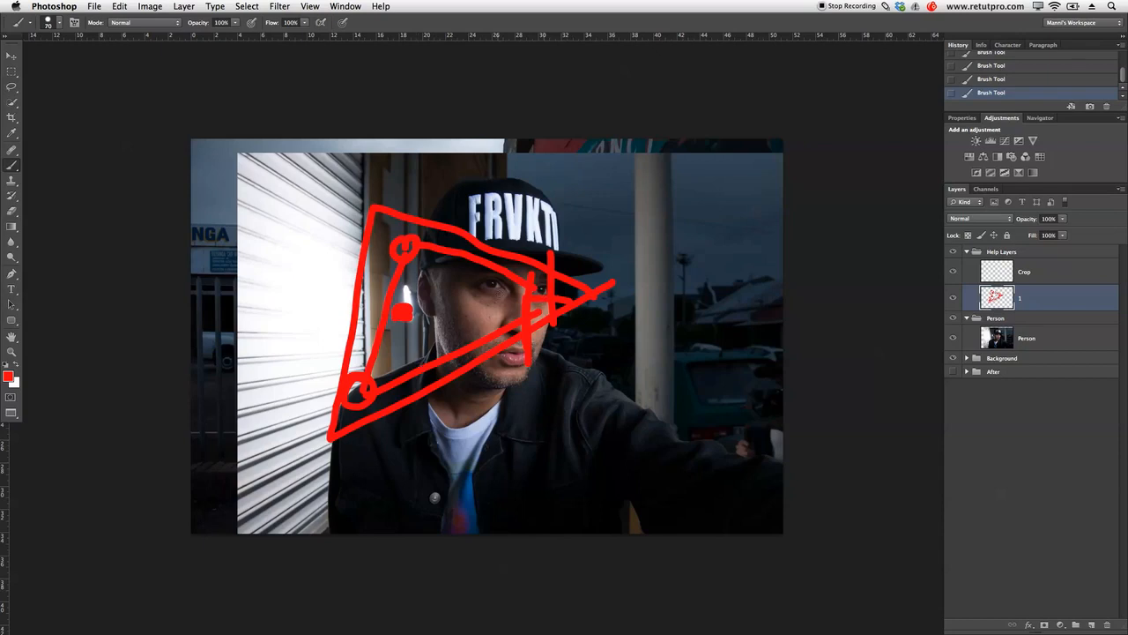
{"action": "left_click_drag", "start_coordinate": [348, 473], "coordinate": [369, 470]}
{"action": "left_click_drag", "start_coordinate": [240, 398], "coordinate": [236, 287]}
{"action": "left_click_drag", "start_coordinate": [672, 287], "coordinate": [663, 356]}
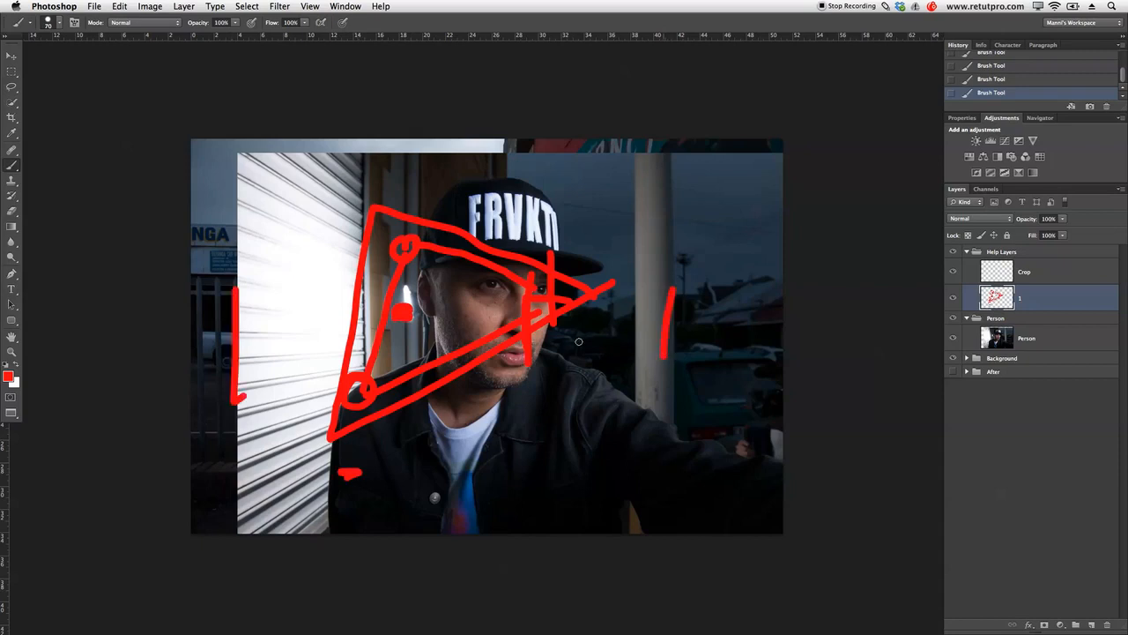
{"action": "mouse_move", "coordinate": [628, 309]}
{"action": "left_mouse_down"}
{"action": "mouse_move", "coordinate": [399, 291]}
{"action": "mouse_move", "coordinate": [322, 407]}
{"action": "mouse_move", "coordinate": [352, 440]}
{"action": "mouse_move", "coordinate": [749, 274]}
{"action": "left_mouse_up"}
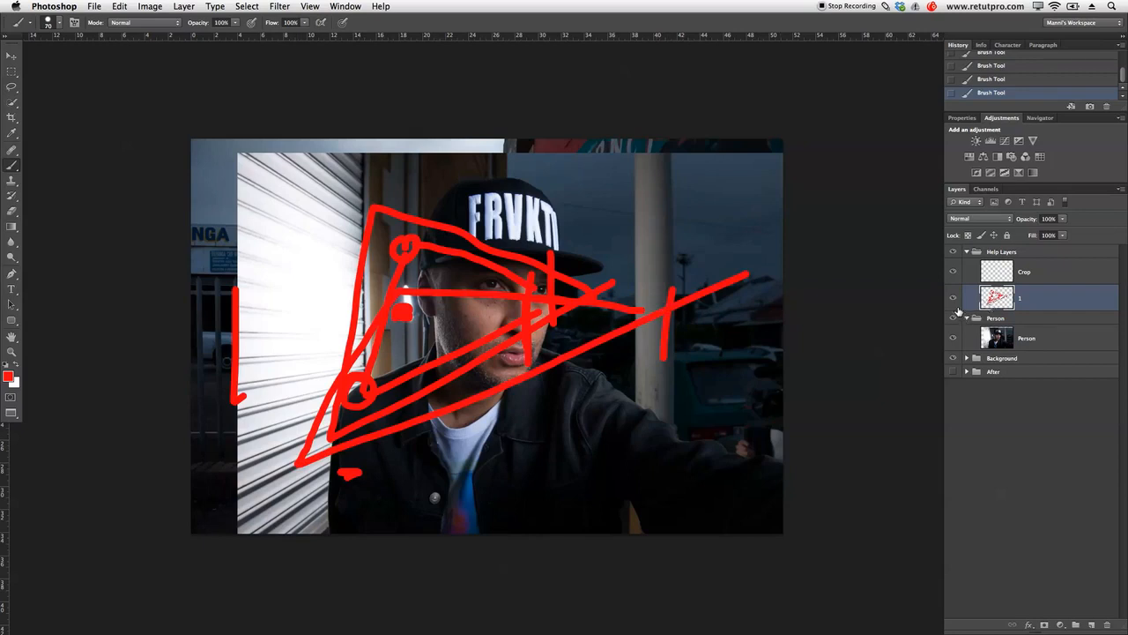
- Hide sketch layer 1 and shift the Person layer slightly further right
{"action": "left_click", "coordinate": [952, 299]}
{"action": "left_click", "coordinate": [1006, 343]}
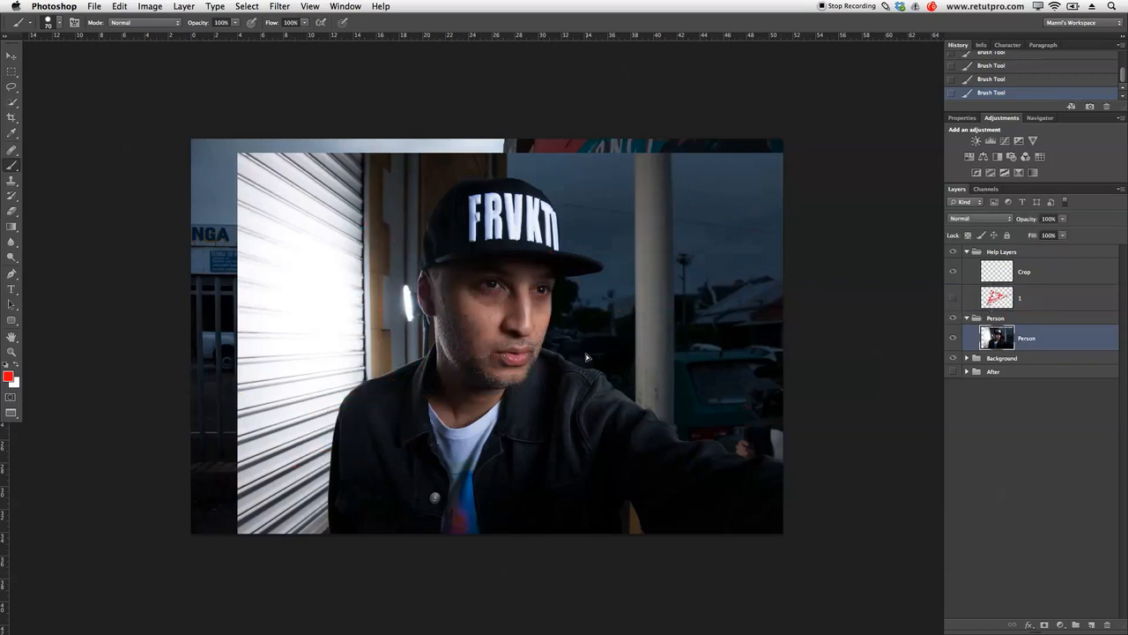
{"action": "key", "text": "v"}
{"action": "mouse_move", "coordinate": [540, 355]}
{"action": "left_mouse_down"}
{"action": "mouse_move", "coordinate": [573, 350]}
{"action": "mouse_move", "coordinate": [561, 356]}
{"action": "left_mouse_up"}
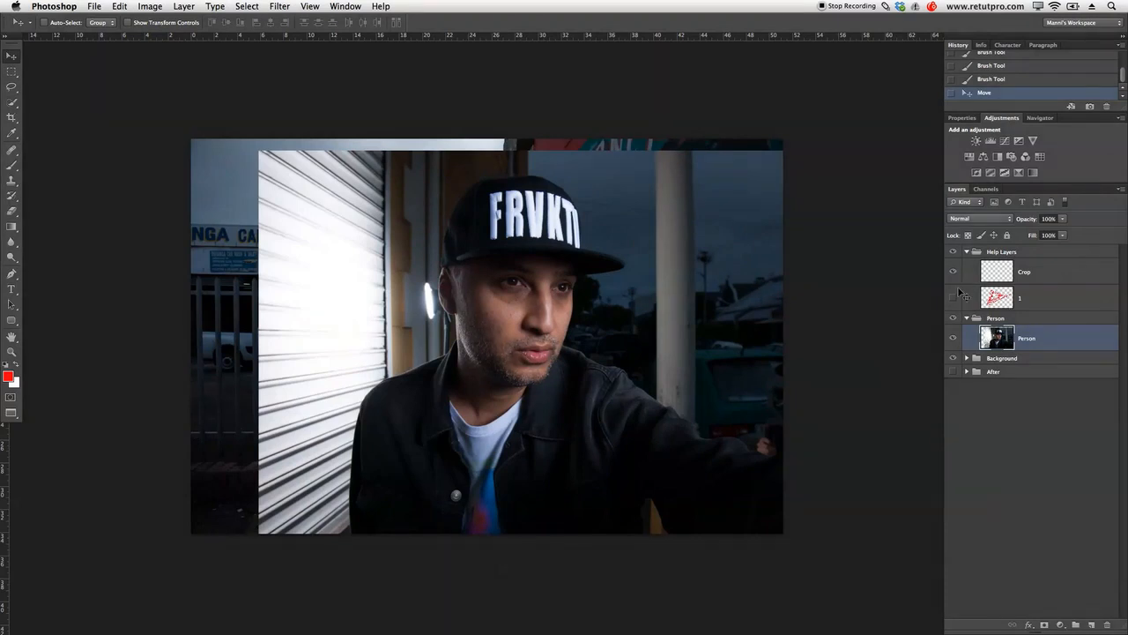
- On the Crop layer, make a rectangular selection of one strip along the image's upper edge and another along its lower edge
{"action": "left_click", "coordinate": [990, 281]}
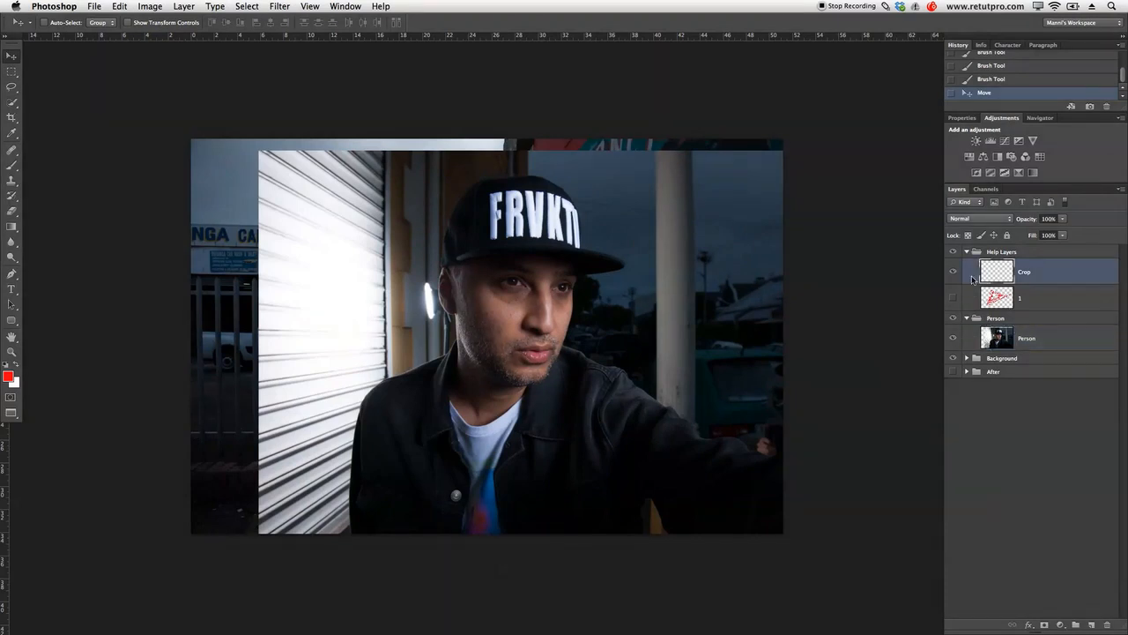
{"action": "left_click", "coordinate": [11, 70]}
{"action": "left_click", "coordinate": [48, 72]}
{"action": "left_click_drag", "start_coordinate": [183, 137], "coordinate": [806, 182]}
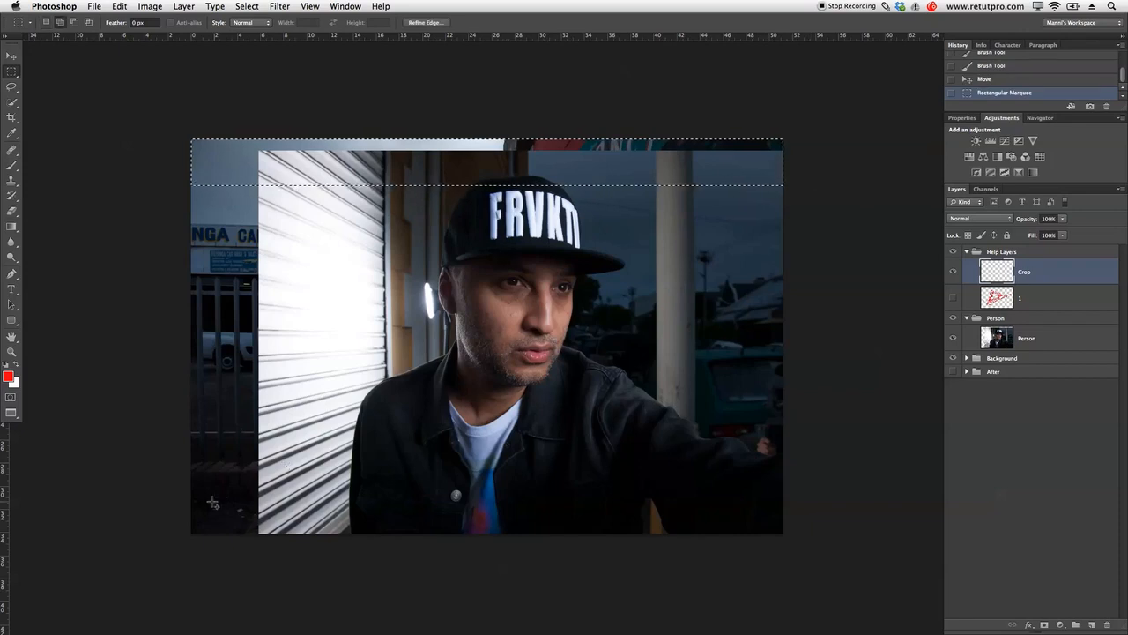
{"action": "left_click_drag", "start_coordinate": [176, 542], "coordinate": [829, 449]}
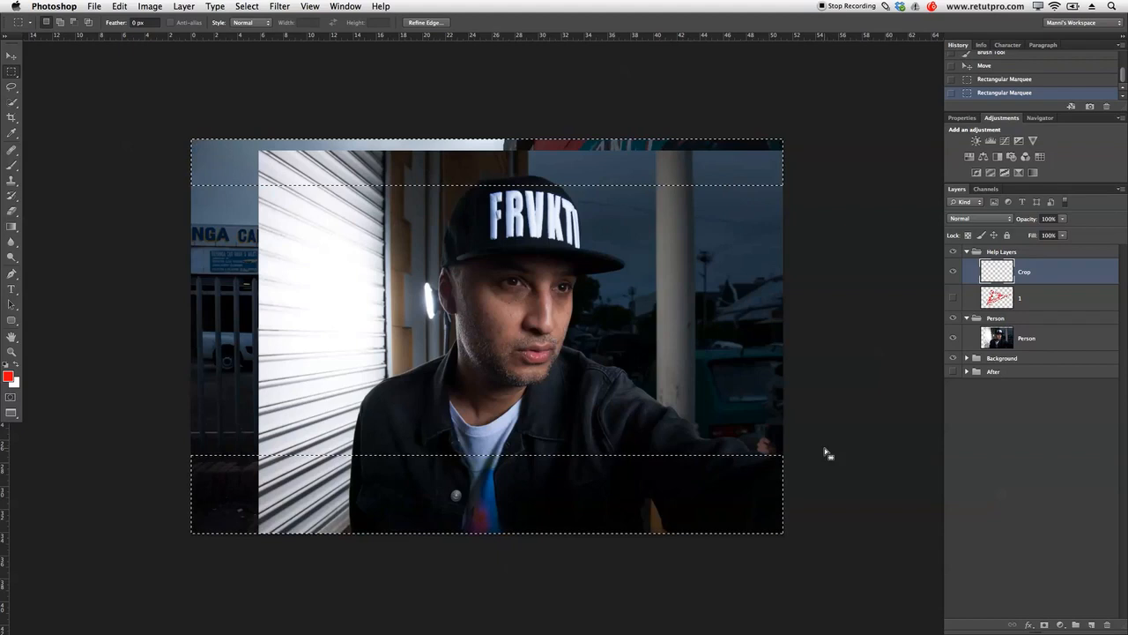
- Fill the selected strips with black on the Crop layer, then remove the selection
{"action": "right_click", "coordinate": [614, 483]}
{"action": "left_click", "coordinate": [643, 593]}
{"action": "left_click", "coordinate": [705, 370]}
{"action": "left_click", "coordinate": [684, 365]}
{"action": "left_click", "coordinate": [825, 360]}
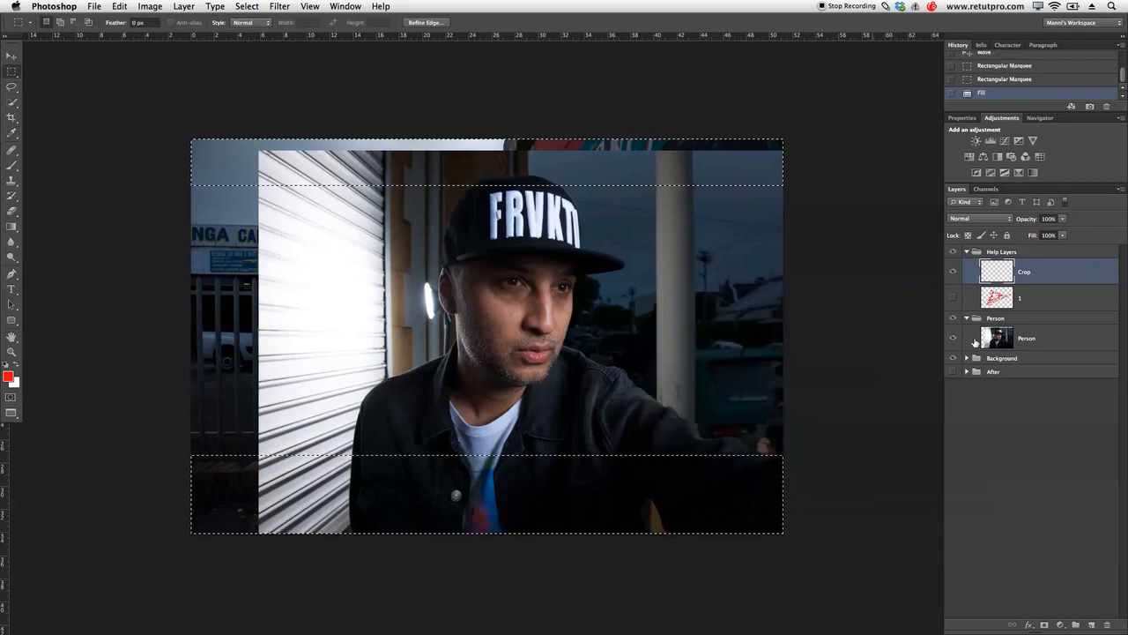
{"action": "left_click", "coordinate": [953, 272]}
{"action": "left_click", "coordinate": [953, 271]}
{"action": "key", "text": "super+d"}
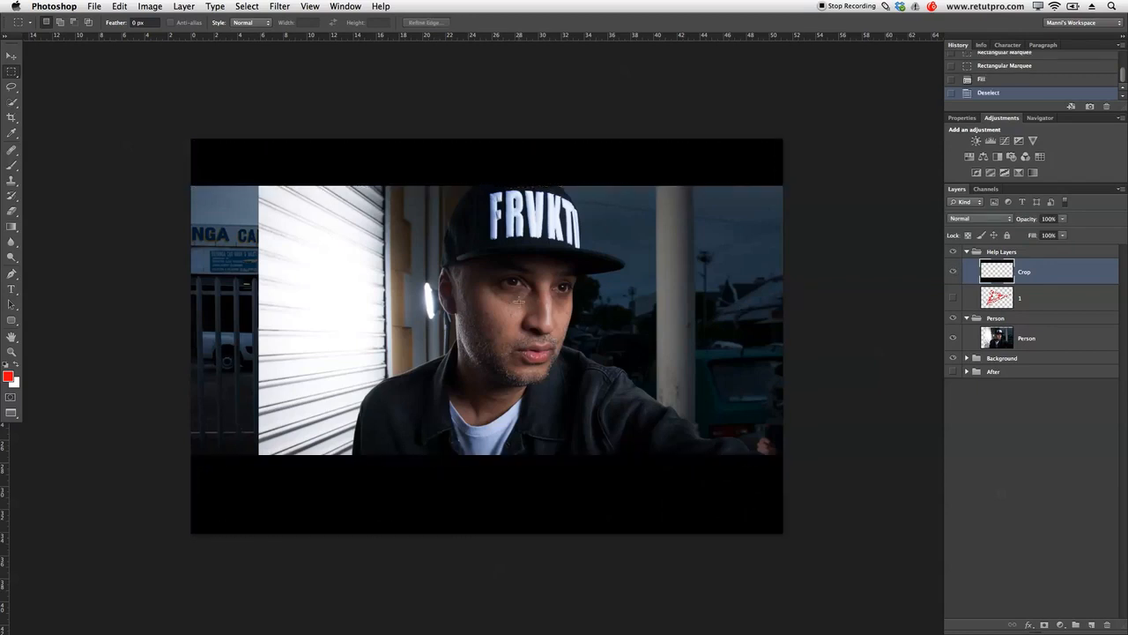
- Compare the image with and without the crop bars, then hide the Help Layers group and collapse the Background group
{"action": "left_click", "coordinate": [967, 359]}
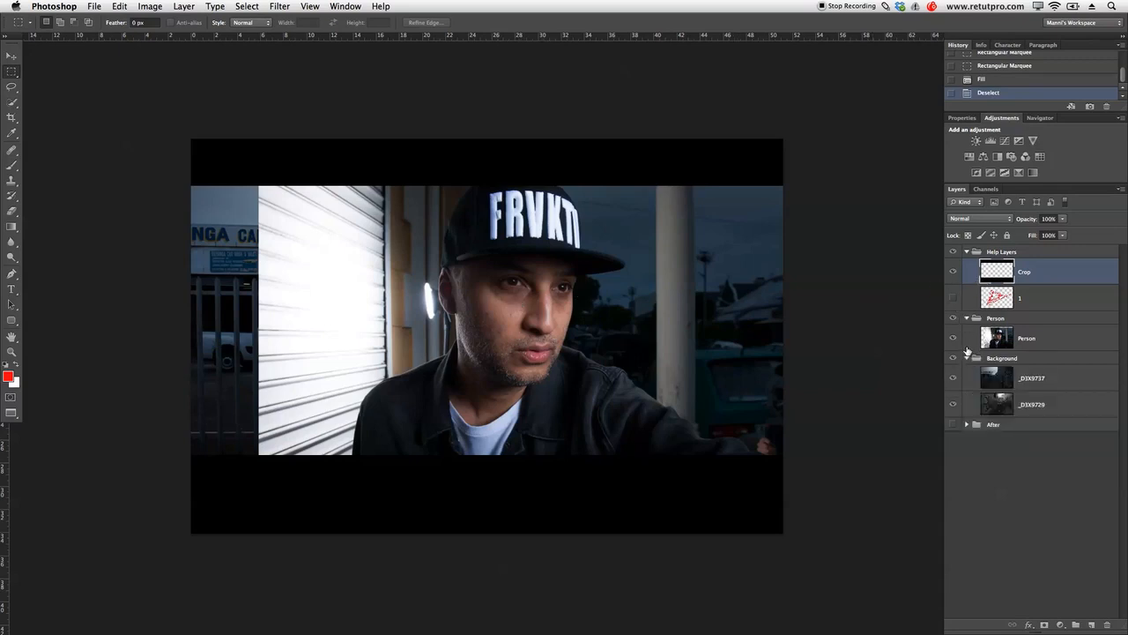
{"action": "left_click", "coordinate": [957, 272]}
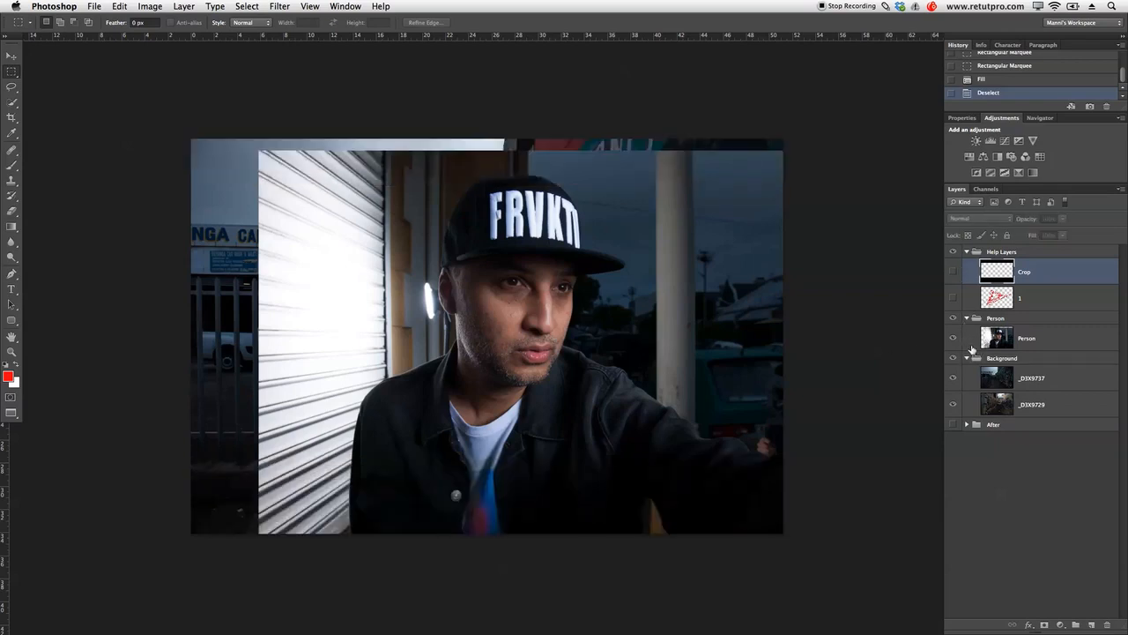
{"action": "left_click", "coordinate": [953, 271]}
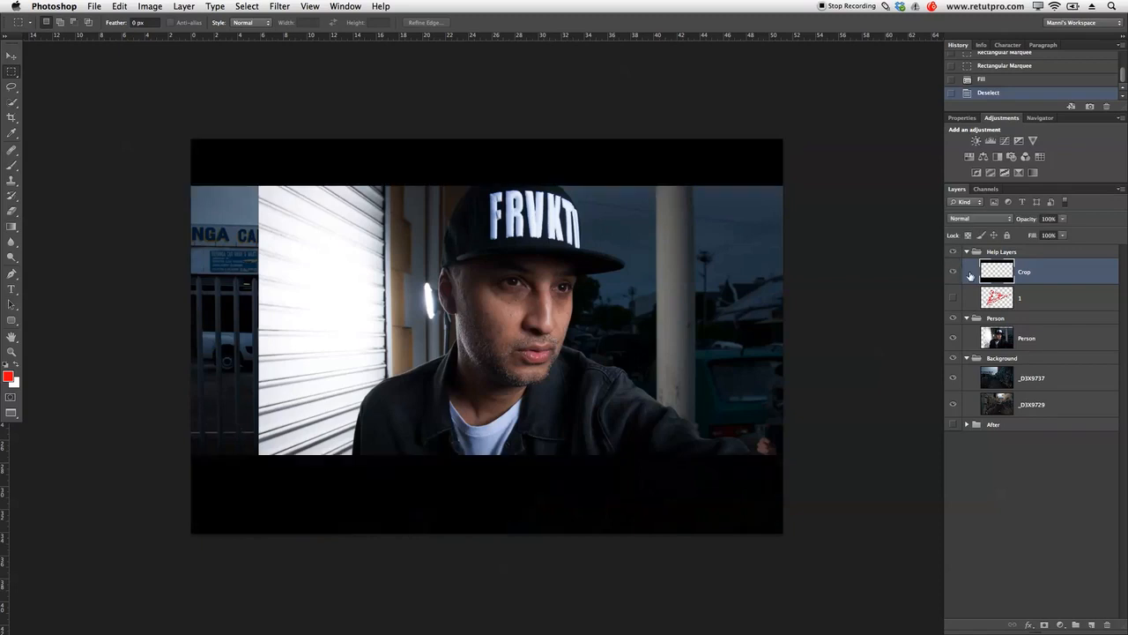
{"action": "left_click", "coordinate": [955, 271]}
{"action": "left_click", "coordinate": [955, 273]}
{"action": "left_click", "coordinate": [954, 253]}
{"action": "left_click", "coordinate": [966, 357]}
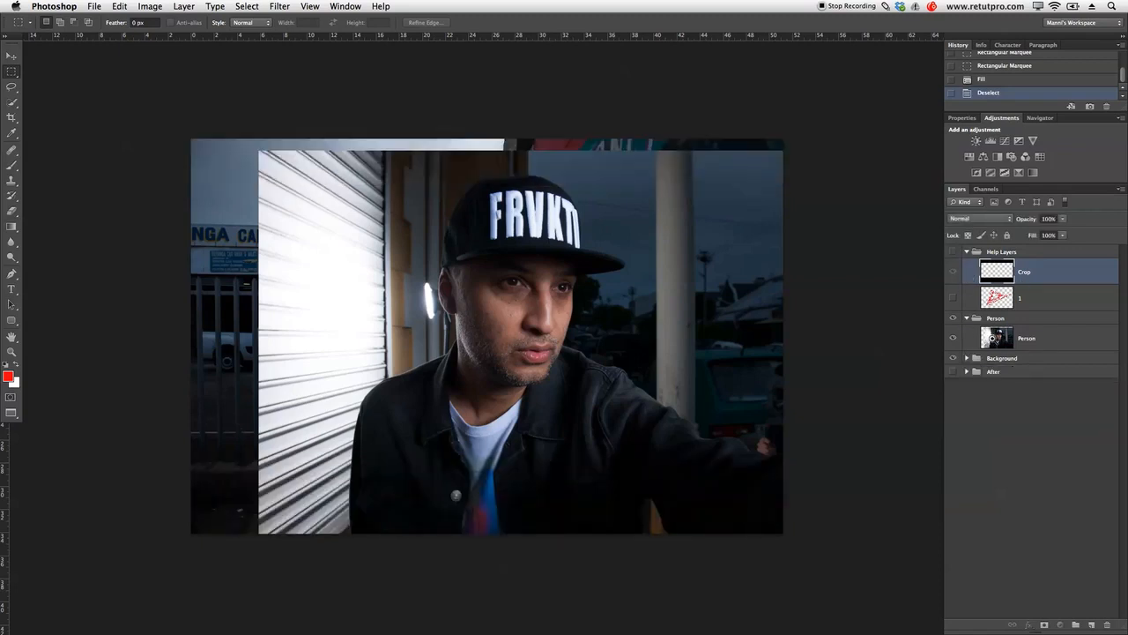
- On the Person layer, start a Pen tool path at the photo's lower edge and trace up the shutter-side sleeve
{"action": "left_click", "coordinate": [992, 338]}
{"action": "key", "text": "super+space"}
{"action": "left_click_drag", "start_coordinate": [512, 327], "coordinate": [544, 300]}
{"action": "left_click_drag", "start_coordinate": [302, 474], "coordinate": [370, 441]}
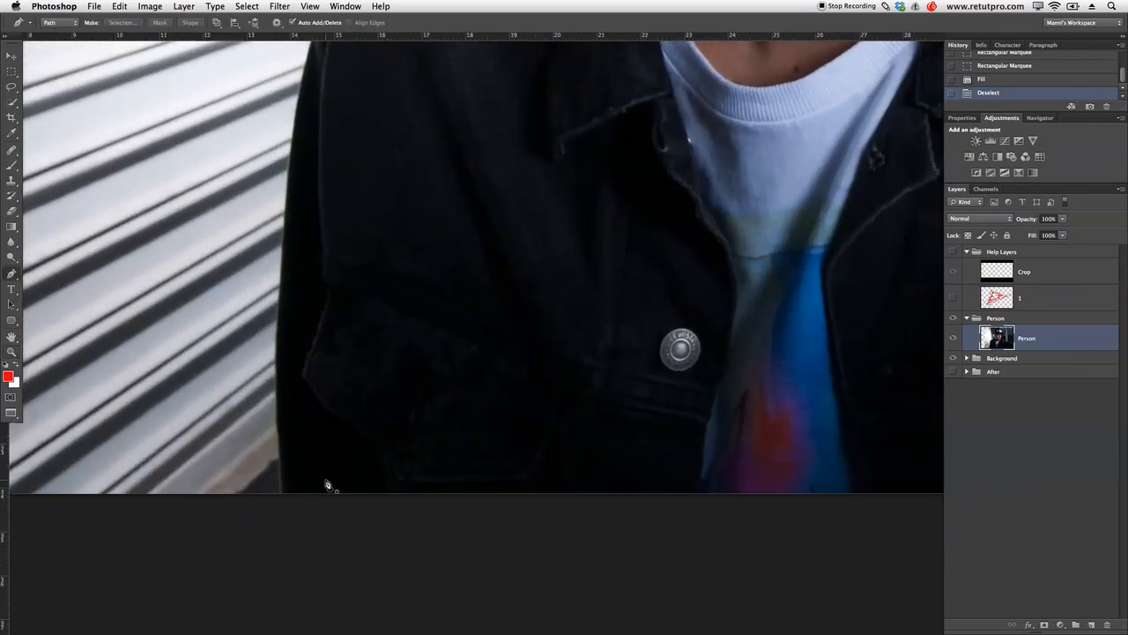
{"action": "left_click", "coordinate": [280, 497]}
{"action": "left_click", "coordinate": [279, 451]}
{"action": "left_click", "coordinate": [278, 393]}
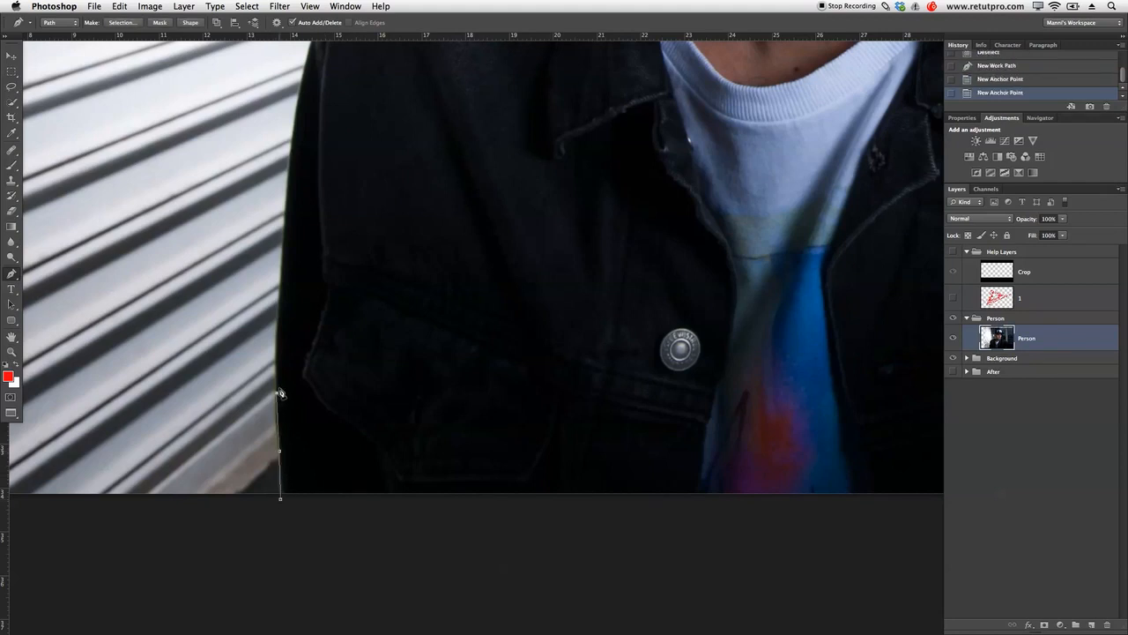
{"action": "left_click", "coordinate": [283, 287]}
{"action": "left_click", "coordinate": [287, 201]}
- Continue the path up the upper sleeve to the shutter-side shoulder of the jacket
{"action": "key", "text": "z"}
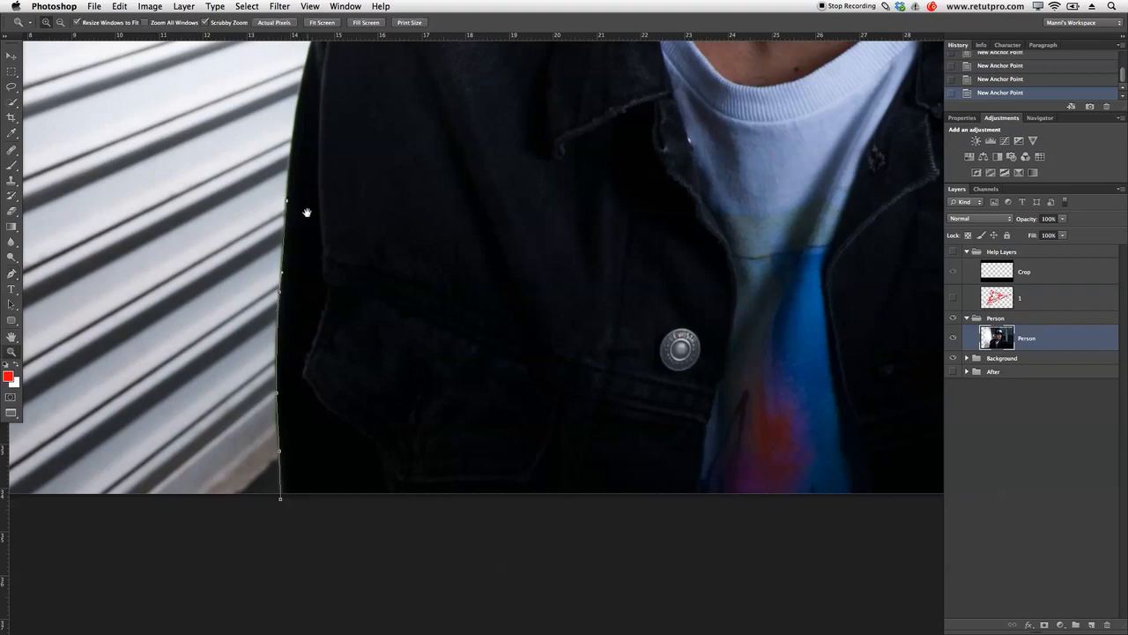
{"action": "left_click_drag", "start_coordinate": [308, 214], "coordinate": [393, 438]}
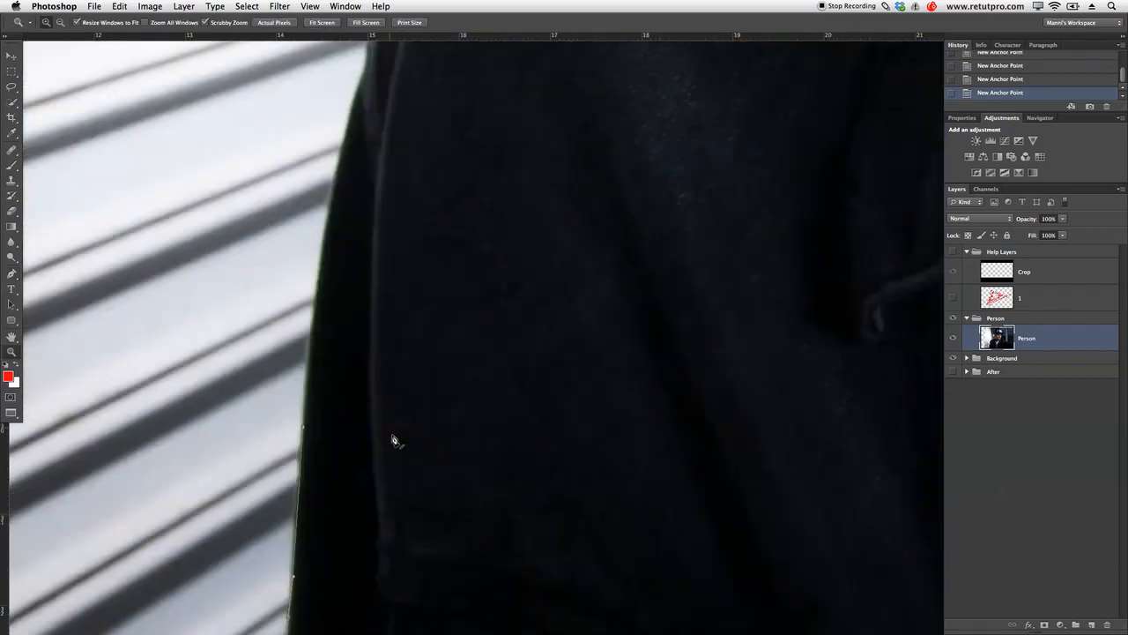
{"action": "key", "text": "p"}
{"action": "left_click", "coordinate": [307, 436]}
{"action": "left_click", "coordinate": [323, 271]}
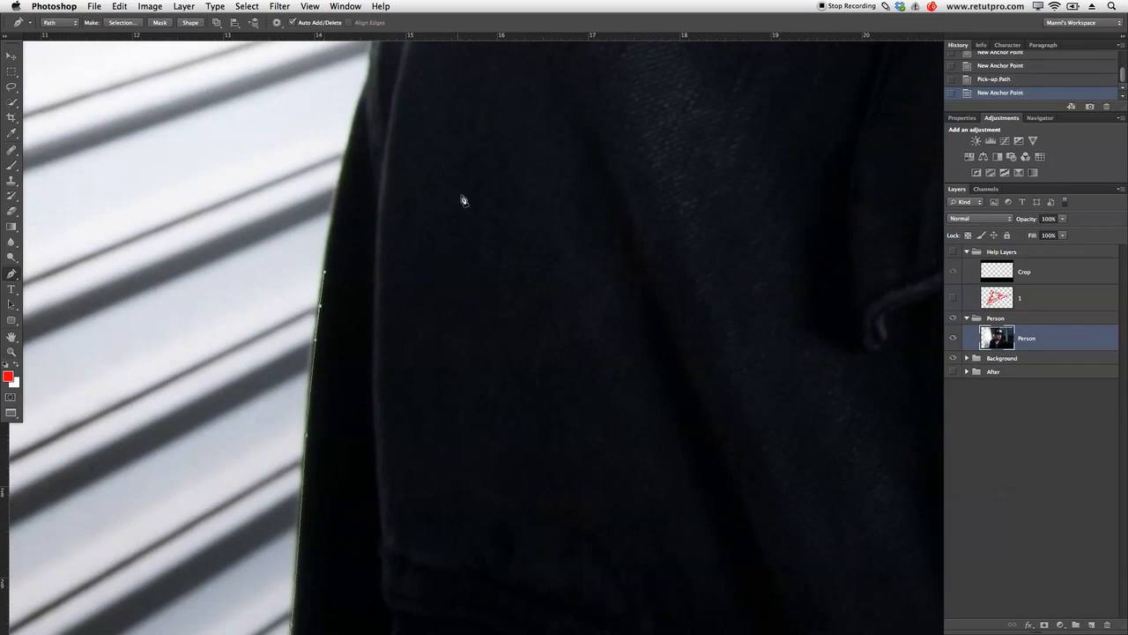
{"action": "left_click_drag", "start_coordinate": [463, 201], "coordinate": [451, 435]}
{"action": "left_click_drag", "start_coordinate": [332, 391], "coordinate": [340, 371]}
{"action": "left_click_drag", "start_coordinate": [349, 326], "coordinate": [355, 306]}
{"action": "mouse_move", "coordinate": [368, 250]}
{"action": "left_mouse_down"}
{"action": "mouse_move", "coordinate": [401, 199]}
{"action": "mouse_move", "coordinate": [386, 393]}
{"action": "left_mouse_up"}
- Trace the path along the top of the shutter-side shoulder to the base of the jacket collar
{"action": "left_click_drag", "start_coordinate": [608, 246], "coordinate": [451, 445]}
{"action": "key", "text": "super+plus"}
{"action": "left_click", "coordinate": [492, 413]}
{"action": "left_click", "coordinate": [615, 355]}
{"action": "left_click_drag", "start_coordinate": [647, 345], "coordinate": [381, 450]}
{"action": "left_click", "coordinate": [557, 367]}
{"action": "left_click", "coordinate": [659, 326]}
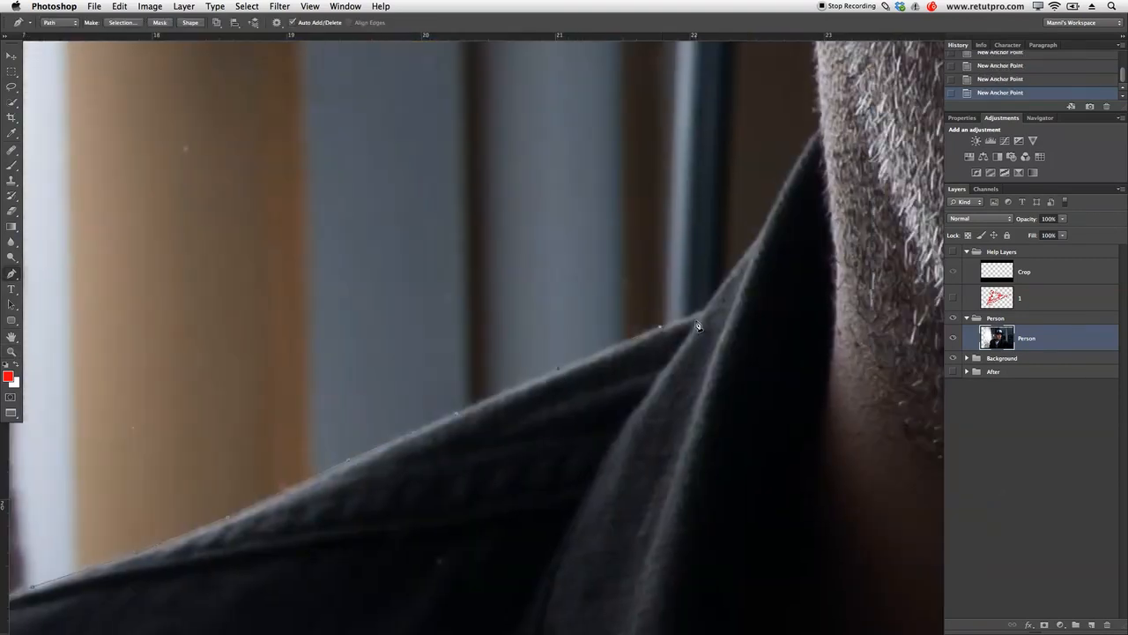
- Trace the path up the jacket collar and along the edge of the neck below the ear
{"action": "left_click_drag", "start_coordinate": [696, 325], "coordinate": [396, 558]}
{"action": "left_click_drag", "start_coordinate": [474, 437], "coordinate": [494, 398]}
{"action": "left_click", "coordinate": [518, 360]}
{"action": "left_click", "coordinate": [499, 76]}
{"action": "left_click", "coordinate": [477, 81]}
- Trace the path around the outer edge of the ear from the lobe up to the cap
{"action": "left_click_drag", "start_coordinate": [472, 83], "coordinate": [472, 351]}
{"action": "left_click", "coordinate": [427, 346]}
{"action": "left_click_drag", "start_coordinate": [377, 293], "coordinate": [363, 273]}
{"action": "left_click_drag", "start_coordinate": [321, 174], "coordinate": [313, 145]}
{"action": "mouse_move", "coordinate": [312, 83]}
{"action": "left_mouse_down"}
{"action": "mouse_move", "coordinate": [351, 392]}
{"action": "mouse_move", "coordinate": [353, 361]}
{"action": "left_mouse_up"}
{"action": "left_click_drag", "start_coordinate": [357, 274], "coordinate": [360, 235]}
{"action": "left_click_drag", "start_coordinate": [385, 167], "coordinate": [395, 438]}
- Trace the path up the back of the cap from the ear towards the crown
{"action": "left_click", "coordinate": [396, 382]}
{"action": "left_click_drag", "start_coordinate": [387, 336], "coordinate": [392, 316]}
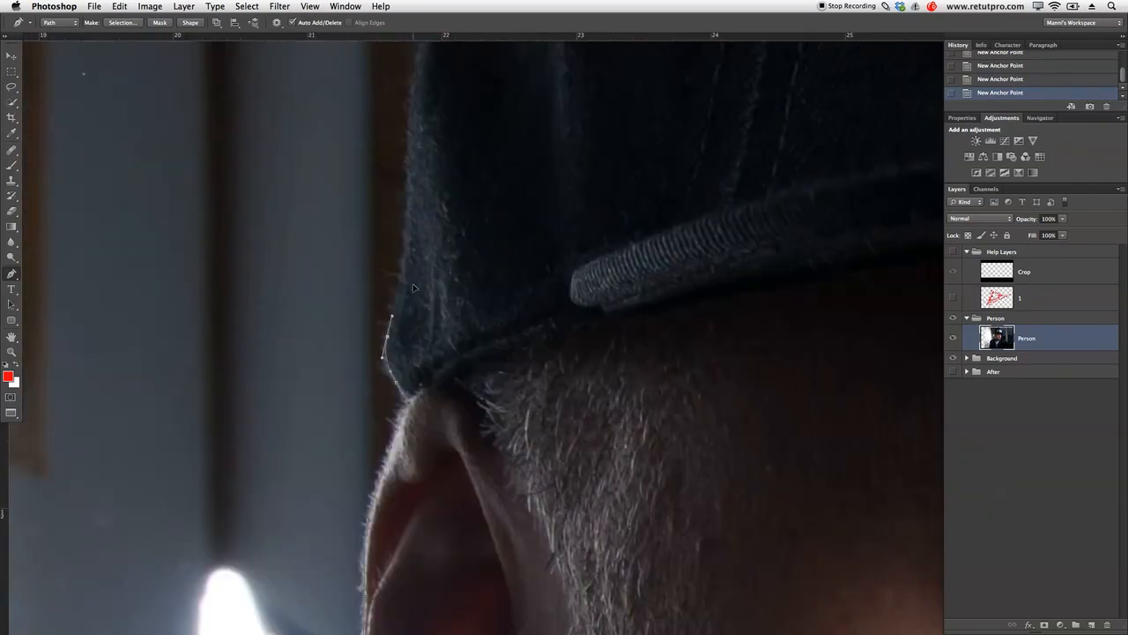
{"action": "left_click_drag", "start_coordinate": [402, 221], "coordinate": [409, 181]}
{"action": "left_click_drag", "start_coordinate": [409, 181], "coordinate": [404, 527]}
{"action": "left_click_drag", "start_coordinate": [417, 391], "coordinate": [426, 357]}
{"action": "mouse_move", "coordinate": [460, 251]}
{"action": "left_mouse_down"}
{"action": "mouse_move", "coordinate": [468, 206]}
{"action": "mouse_move", "coordinate": [425, 487]}
{"action": "left_mouse_up"}
{"action": "left_click_drag", "start_coordinate": [425, 487], "coordinate": [434, 445]}
{"action": "left_click_drag", "start_coordinate": [471, 368], "coordinate": [503, 309]}
{"action": "left_click_drag", "start_coordinate": [593, 179], "coordinate": [633, 139]}
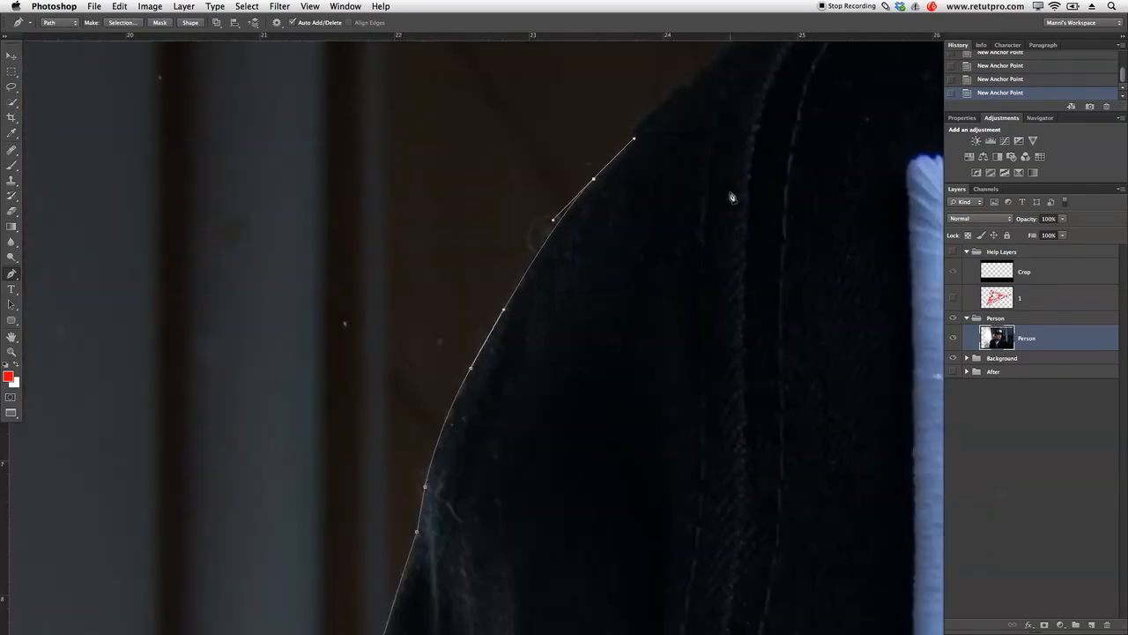
- Continue the path around the rear curve of the cap's crown onto its top
{"action": "left_click_drag", "start_coordinate": [730, 193], "coordinate": [593, 428]}
{"action": "left_click", "coordinate": [503, 353]}
{"action": "left_click", "coordinate": [523, 337]}
{"action": "left_click", "coordinate": [537, 320]}
{"action": "left_click", "coordinate": [551, 316]}
{"action": "left_click", "coordinate": [580, 287]}
{"action": "left_click_drag", "start_coordinate": [661, 232], "coordinate": [700, 220]}
{"action": "left_click_drag", "start_coordinate": [796, 253], "coordinate": [669, 254]}
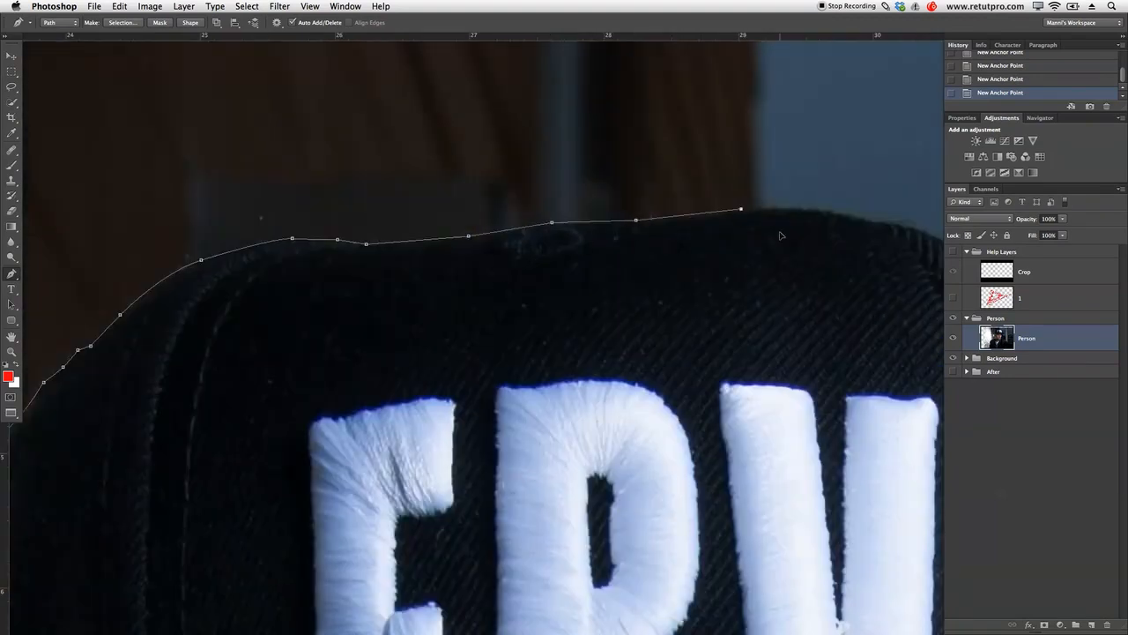
- Trace the path across the top of the cap's crown to where it curves down at the front
{"action": "left_click_drag", "start_coordinate": [780, 235], "coordinate": [559, 212]}
{"action": "left_click_drag", "start_coordinate": [646, 185], "coordinate": [670, 190]}
{"action": "left_click_drag", "start_coordinate": [823, 357], "coordinate": [476, 360]}
{"action": "left_click", "coordinate": [512, 299]}
{"action": "left_click", "coordinate": [550, 314]}
{"action": "left_click", "coordinate": [587, 341]}
{"action": "left_click_drag", "start_coordinate": [627, 387], "coordinate": [634, 394]}
{"action": "left_click_drag", "start_coordinate": [679, 416], "coordinate": [643, 232]}
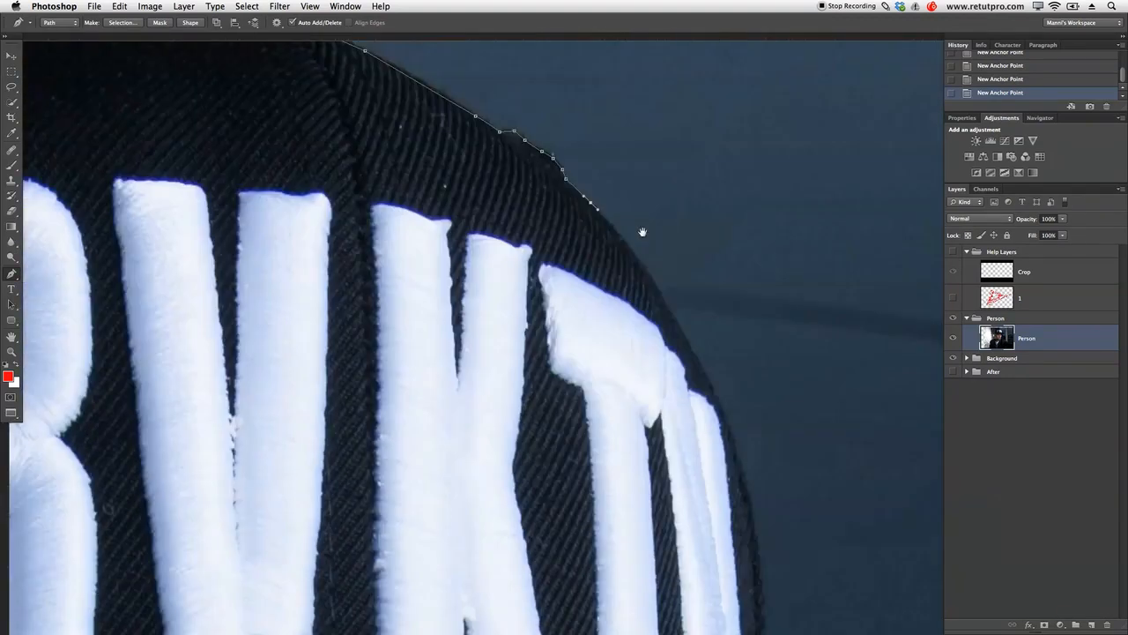
- Trace the path down the front of the cap beside the lettering to the brim
{"action": "left_click_drag", "start_coordinate": [661, 295], "coordinate": [680, 326]}
{"action": "left_click_drag", "start_coordinate": [681, 325], "coordinate": [611, 182]}
{"action": "left_click_drag", "start_coordinate": [676, 351], "coordinate": [615, 148]}
{"action": "left_click_drag", "start_coordinate": [626, 275], "coordinate": [630, 321]}
{"action": "left_click", "coordinate": [621, 496]}
{"action": "left_click_drag", "start_coordinate": [621, 502], "coordinate": [589, 238]}
- Trace the path around the cap's brim and back along its underside to the forehead
{"action": "left_click_drag", "start_coordinate": [690, 247], "coordinate": [461, 196]}
{"action": "left_click_drag", "start_coordinate": [667, 245], "coordinate": [708, 259]}
{"action": "left_click_drag", "start_coordinate": [814, 301], "coordinate": [843, 319]}
{"action": "left_click_drag", "start_coordinate": [875, 347], "coordinate": [878, 365]}
{"action": "left_click_drag", "start_coordinate": [856, 404], "coordinate": [834, 421]}
{"action": "left_click_drag", "start_coordinate": [698, 448], "coordinate": [637, 461]}
{"action": "left_click", "coordinate": [424, 481]}
{"action": "left_click", "coordinate": [313, 485]}
- Trace the path down the side of the face past the eye and along the cheek
{"action": "left_click_drag", "start_coordinate": [369, 415], "coordinate": [440, 286]}
{"action": "left_click_drag", "start_coordinate": [365, 446], "coordinate": [344, 484]}
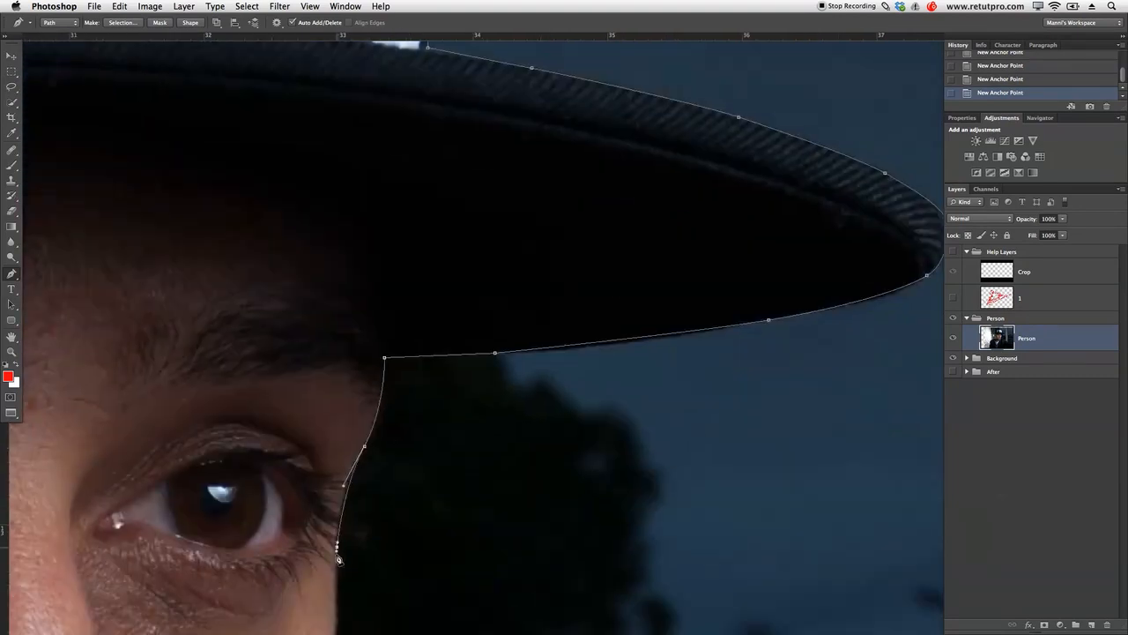
{"action": "left_click_drag", "start_coordinate": [338, 556], "coordinate": [338, 249]}
{"action": "left_click_drag", "start_coordinate": [327, 471], "coordinate": [371, 291]}
{"action": "left_click_drag", "start_coordinate": [309, 516], "coordinate": [354, 292]}
- Trace the path from the face along the top of the far jacket shoulder
{"action": "left_click", "coordinate": [298, 458]}
{"action": "left_click", "coordinate": [392, 488]}
{"action": "left_click", "coordinate": [464, 517]}
{"action": "left_click", "coordinate": [516, 531]}
{"action": "mouse_move", "coordinate": [557, 573]}
{"action": "left_mouse_down"}
{"action": "mouse_move", "coordinate": [576, 602]}
{"action": "mouse_move", "coordinate": [432, 409]}
{"action": "left_mouse_up"}
{"action": "left_click", "coordinate": [573, 480]}
{"action": "left_click", "coordinate": [655, 514]}
- Continue the path from the far shoulder down the upper arm of the outstretched sleeve
{"action": "mouse_move", "coordinate": [695, 530]}
{"action": "left_mouse_down"}
{"action": "mouse_move", "coordinate": [425, 392]}
{"action": "mouse_move", "coordinate": [502, 397]}
{"action": "left_mouse_up"}
{"action": "left_click", "coordinate": [598, 416]}
{"action": "left_click", "coordinate": [644, 447]}
{"action": "left_click_drag", "start_coordinate": [668, 478], "coordinate": [565, 293]}
{"action": "left_click", "coordinate": [578, 331]}
{"action": "left_click", "coordinate": [623, 379]}
{"action": "left_click", "coordinate": [636, 395]}
- Trace the path along the next fold on the outstretched sleeve's upper edge
{"action": "left_click_drag", "start_coordinate": [636, 394], "coordinate": [502, 210]}
{"action": "left_click", "coordinate": [521, 233]}
{"action": "left_click", "coordinate": [551, 260]}
{"action": "left_click", "coordinate": [576, 272]}
{"action": "left_click", "coordinate": [601, 284]}
{"action": "left_click", "coordinate": [692, 326]}
- Trace the path down the steep fold on the outstretched sleeve and into the dip below it
{"action": "left_click_drag", "start_coordinate": [717, 322], "coordinate": [733, 326]}
{"action": "left_click", "coordinate": [768, 358]}
{"action": "left_click", "coordinate": [802, 403]}
{"action": "left_click", "coordinate": [818, 429]}
{"action": "left_click", "coordinate": [839, 457]}
{"action": "left_click_drag", "start_coordinate": [839, 457], "coordinate": [544, 251]}
{"action": "left_click_drag", "start_coordinate": [604, 266], "coordinate": [625, 272]}
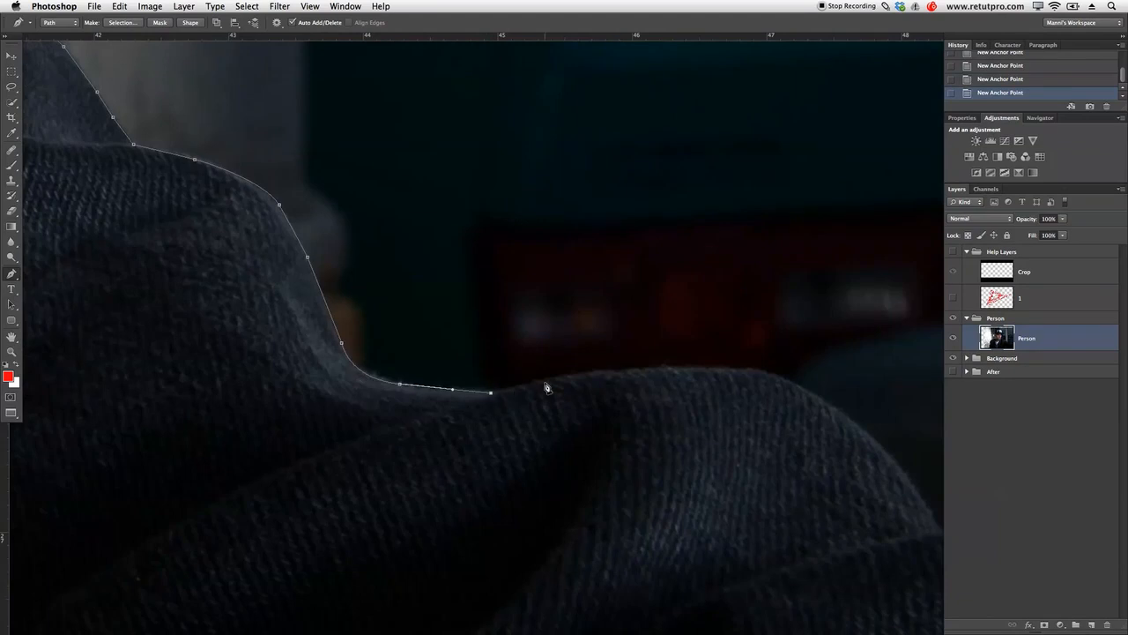
- Trace the path over the rounded sleeve fold in front of the blurred car's red lights
{"action": "left_click_drag", "start_coordinate": [552, 380], "coordinate": [598, 373]}
{"action": "left_click_drag", "start_coordinate": [716, 366], "coordinate": [742, 368]}
{"action": "left_click_drag", "start_coordinate": [861, 423], "coordinate": [905, 478]}
- Continue the path along the last sleeve folds and past the photo's side edge
{"action": "left_click_drag", "start_coordinate": [906, 477], "coordinate": [616, 328]}
{"action": "left_click", "coordinate": [652, 380]}
{"action": "left_click", "coordinate": [725, 380]}
{"action": "left_click", "coordinate": [827, 418]}
{"action": "mouse_move", "coordinate": [688, 376]}
{"action": "left_mouse_down"}
{"action": "mouse_move", "coordinate": [706, 375]}
{"action": "mouse_move", "coordinate": [679, 365]}
{"action": "mouse_move", "coordinate": [659, 215]}
{"action": "mouse_move", "coordinate": [697, 390]}
{"action": "mouse_move", "coordinate": [662, 382]}
{"action": "mouse_move", "coordinate": [611, 280]}
{"action": "left_mouse_up"}
{"action": "left_click", "coordinate": [740, 356]}
- Run the path outside the photo, around its lower corner and back along its lower edge
{"action": "key", "text": "z"}
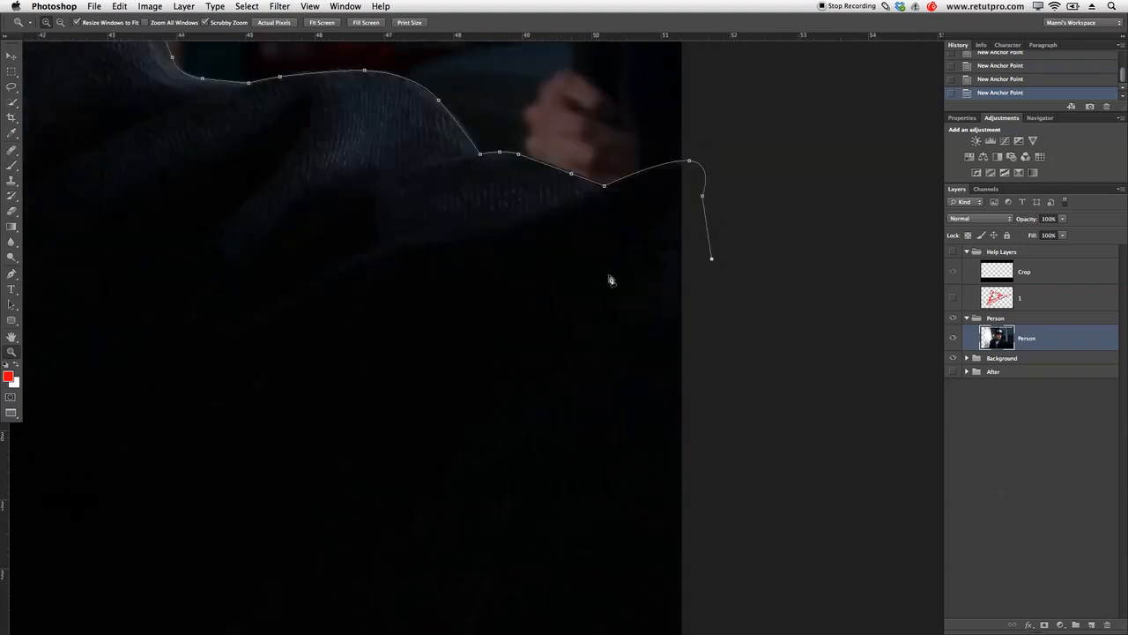
{"action": "scroll", "coordinate": [611, 280], "scroll_direction": "down", "scroll_amount": 3}
{"action": "key", "text": "p"}
{"action": "left_click", "coordinate": [746, 308]}
{"action": "left_click", "coordinate": [700, 558]}
{"action": "left_click", "coordinate": [429, 564]}
{"action": "left_click", "coordinate": [139, 527]}
{"action": "scroll", "coordinate": [486, 433], "scroll_direction": "left", "scroll_amount": 10}
{"action": "scroll", "coordinate": [486, 432], "scroll_direction": "down", "scroll_amount": 2}
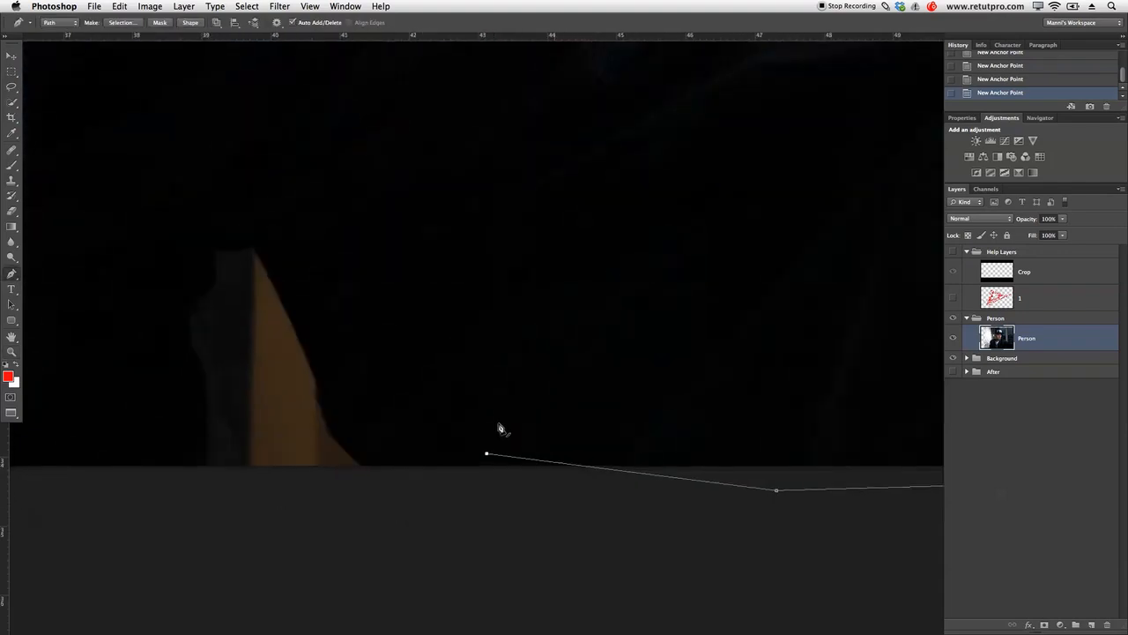
- Undo the last anchor point and extend the path just below the photo to the brown gap under the arm
{"action": "key", "text": "super+z"}
{"action": "left_click", "coordinate": [775, 493]}
{"action": "left_click", "coordinate": [357, 479]}
- Trace the path up the sloping brown side of the gap under the arm to its tip
{"action": "left_click", "coordinate": [361, 464]}
{"action": "left_click", "coordinate": [331, 431]}
{"action": "left_click", "coordinate": [317, 394]}
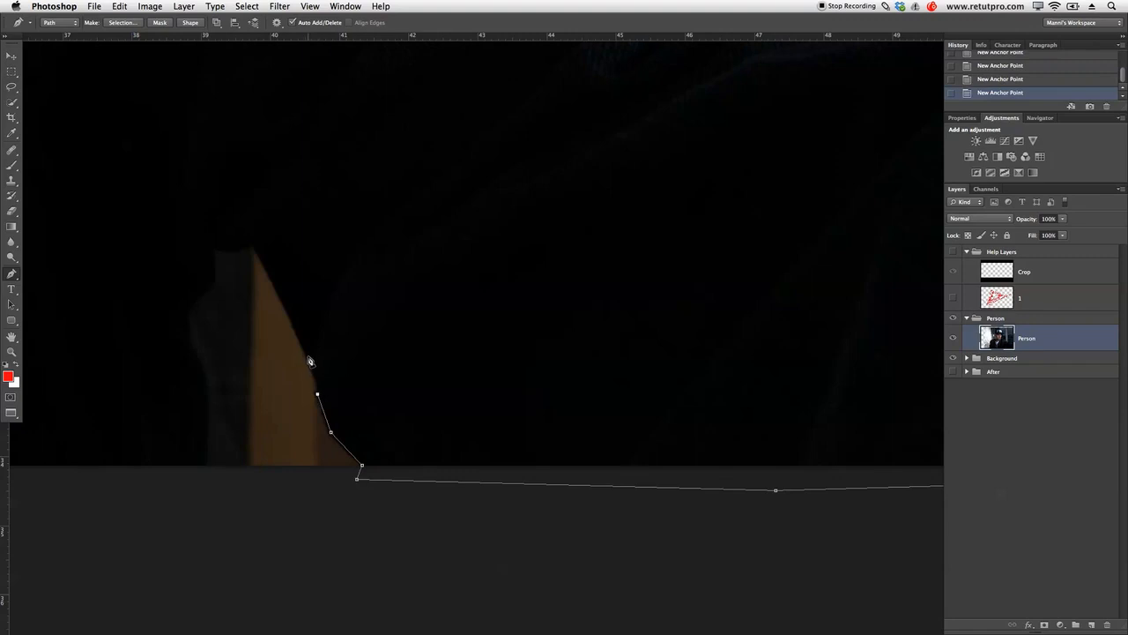
{"action": "left_click_drag", "start_coordinate": [304, 349], "coordinate": [302, 346]}
{"action": "left_click", "coordinate": [255, 247]}
- Trace the path down the jacket side of the gap and out below the photo
{"action": "left_click_drag", "start_coordinate": [202, 304], "coordinate": [198, 310]}
{"action": "left_click", "coordinate": [192, 316]}
{"action": "left_click", "coordinate": [192, 341]}
{"action": "left_click", "coordinate": [203, 371]}
{"action": "left_click", "coordinate": [205, 398]}
{"action": "left_click", "coordinate": [203, 449]}
{"action": "left_click", "coordinate": [197, 514]}
- Extend the path below the photo along the jacket's lower edge and close it at its starting point
{"action": "left_click_drag", "start_coordinate": [158, 494], "coordinate": [590, 478]}
{"action": "left_click", "coordinate": [329, 506]}
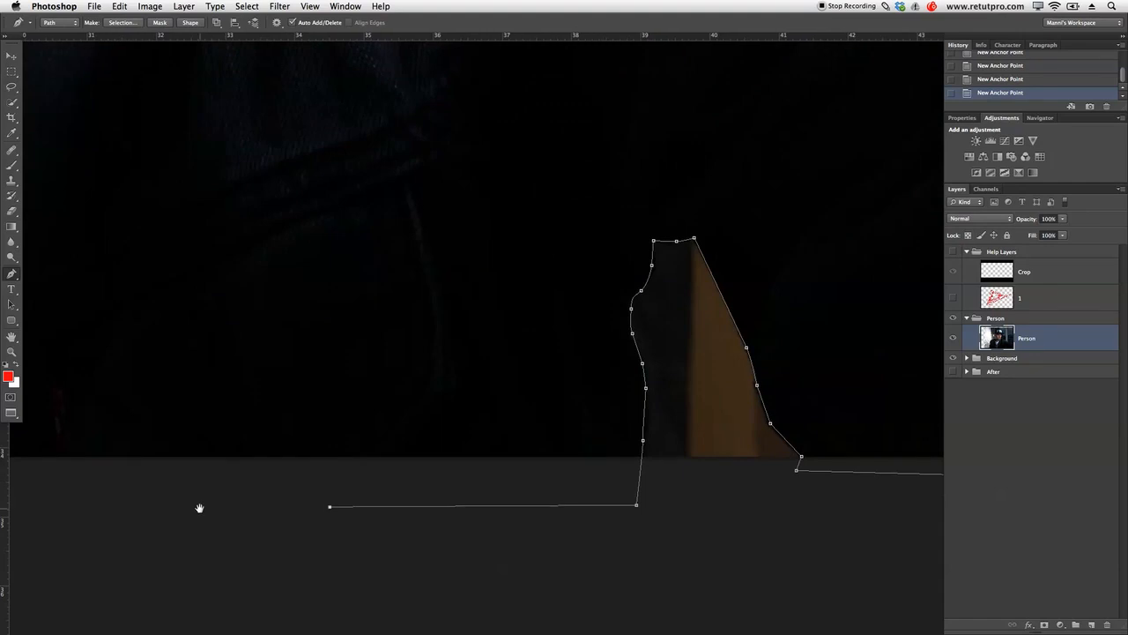
{"action": "left_click", "coordinate": [199, 505]}
{"action": "left_click_drag", "start_coordinate": [221, 511], "coordinate": [692, 476]}
{"action": "left_click", "coordinate": [722, 495]}
{"action": "left_click", "coordinate": [292, 480]}
{"action": "left_click_drag", "start_coordinate": [520, 385], "coordinate": [445, 419]}
- Turn the closed path into a new anti-aliased selection with a 0-pixel feather and mask the Person layer with it
{"action": "key", "text": "z"}
{"action": "left_click_drag", "start_coordinate": [547, 346], "coordinate": [459, 346]}
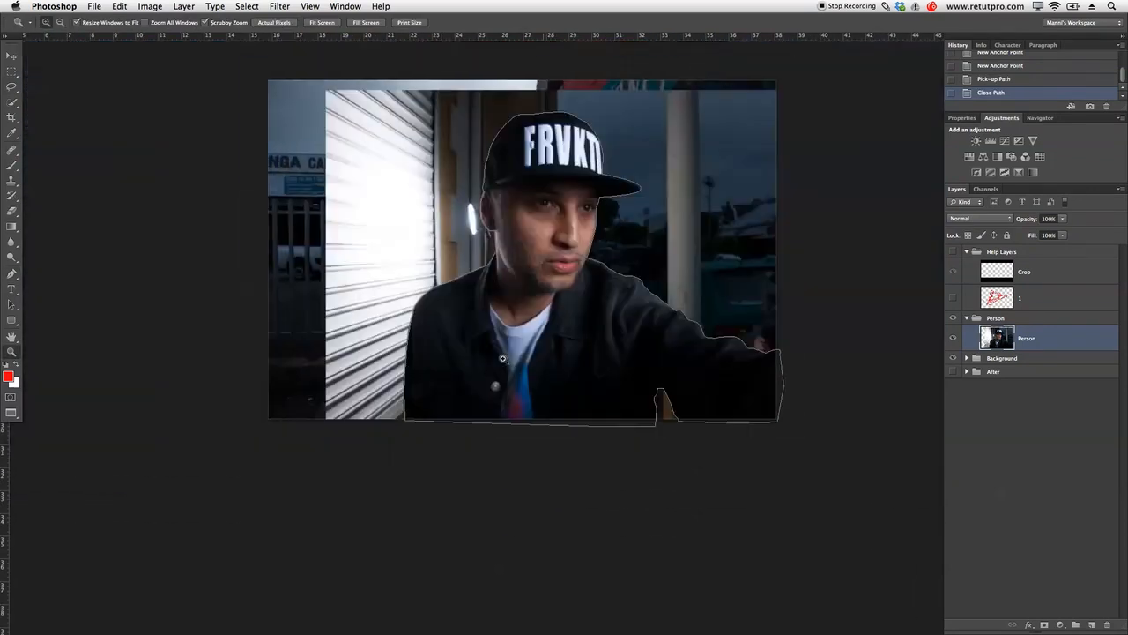
{"action": "left_click_drag", "start_coordinate": [579, 310], "coordinate": [500, 367]}
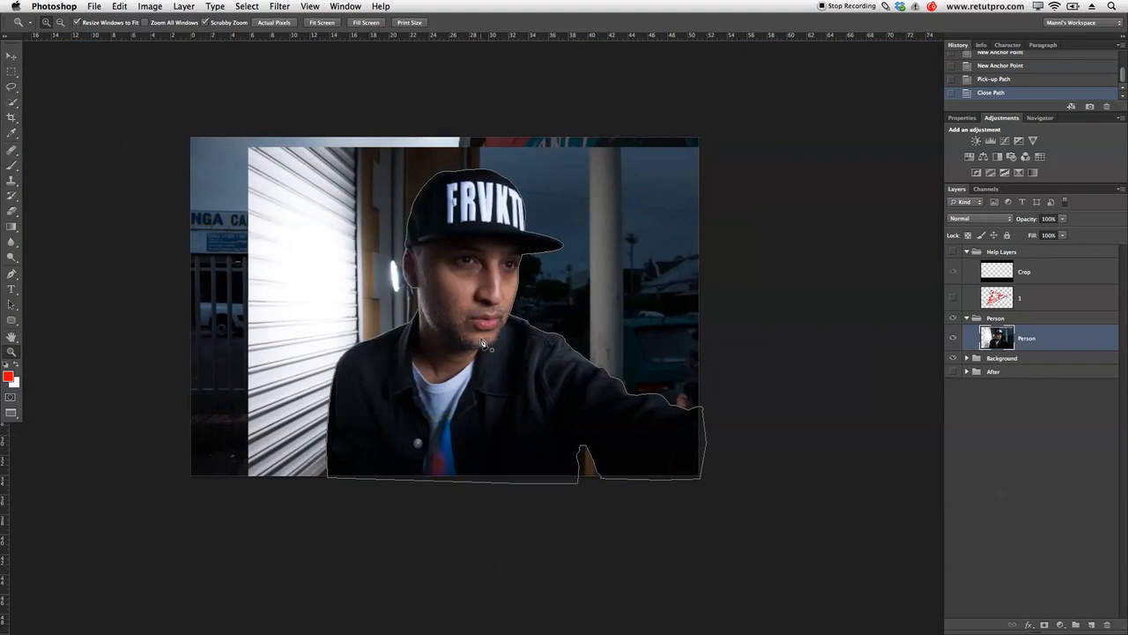
{"action": "key", "text": "p"}
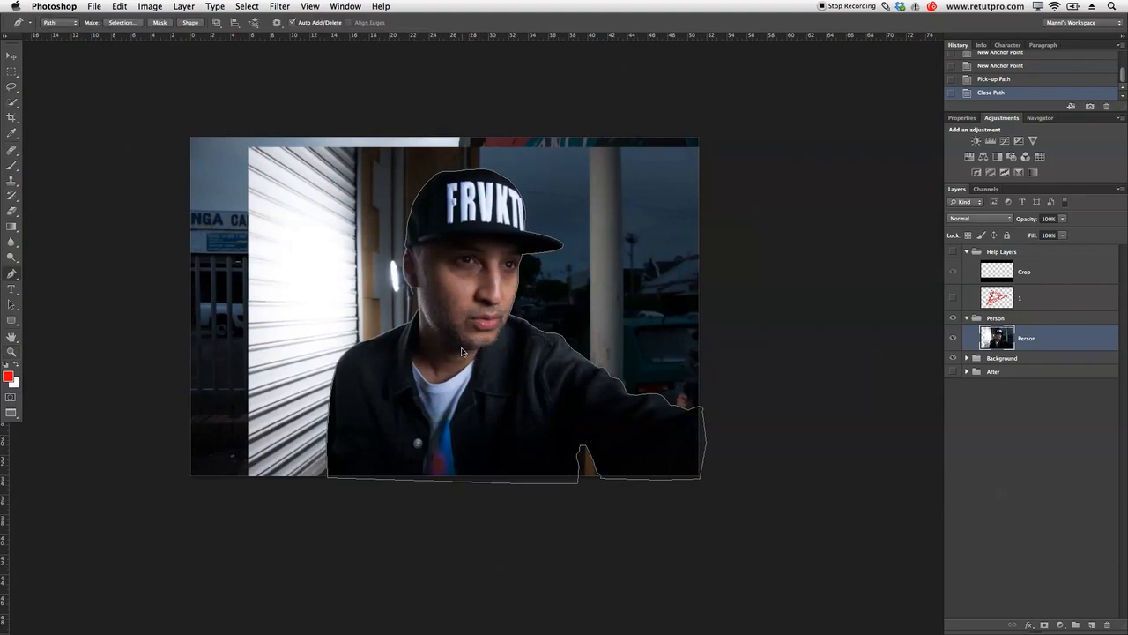
{"action": "right_click", "coordinate": [461, 351]}
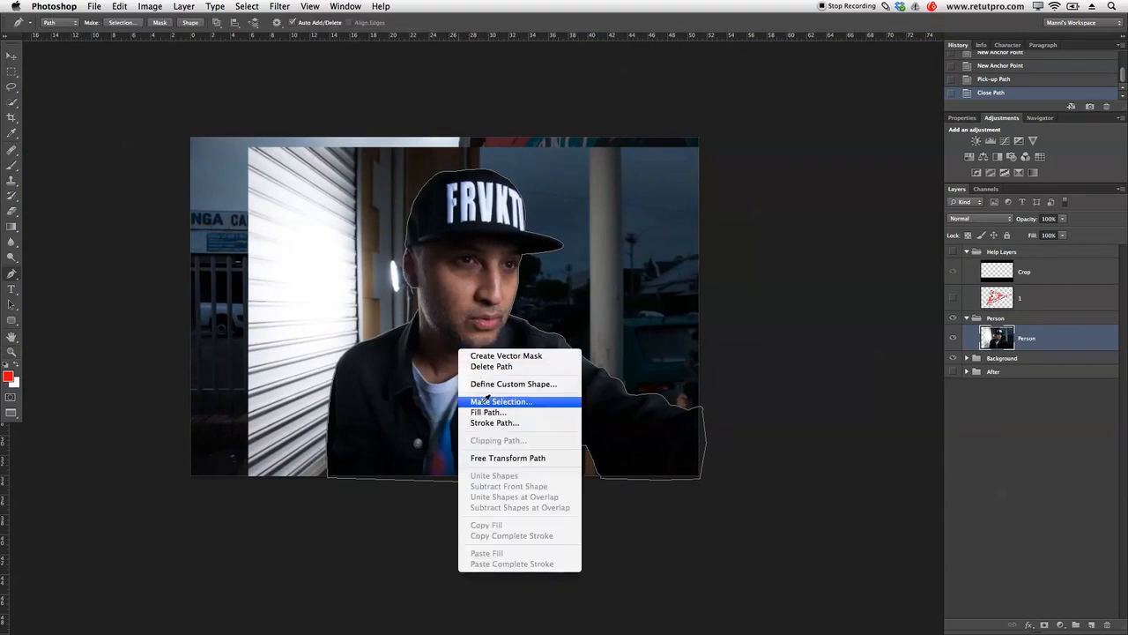
{"action": "left_click", "coordinate": [488, 401]}
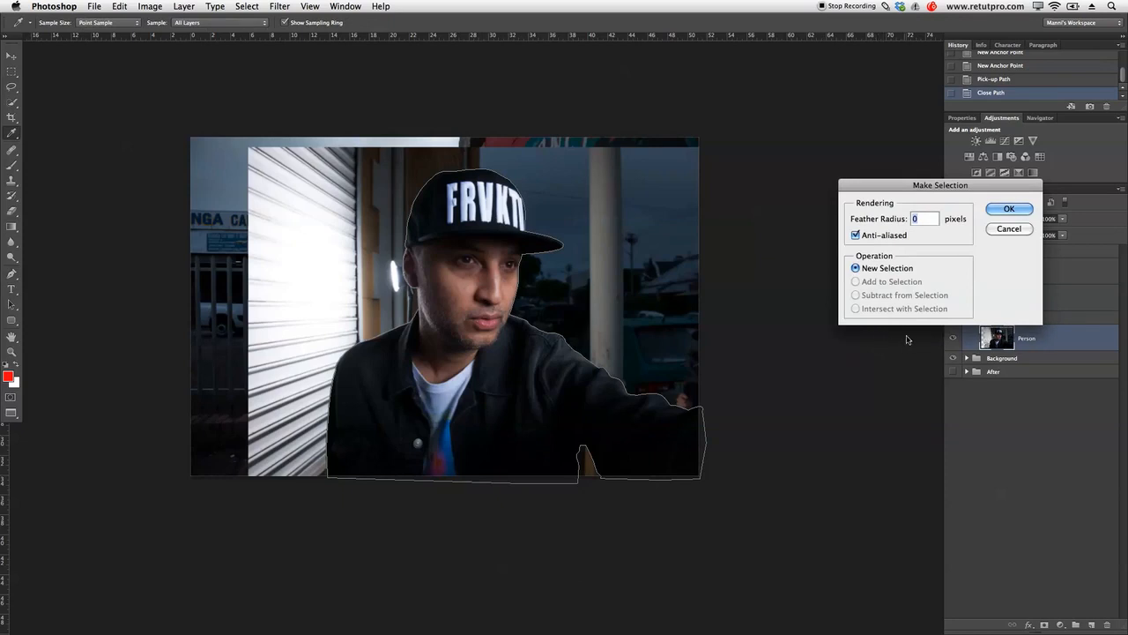
{"action": "left_click_drag", "start_coordinate": [909, 185], "coordinate": [784, 165]}
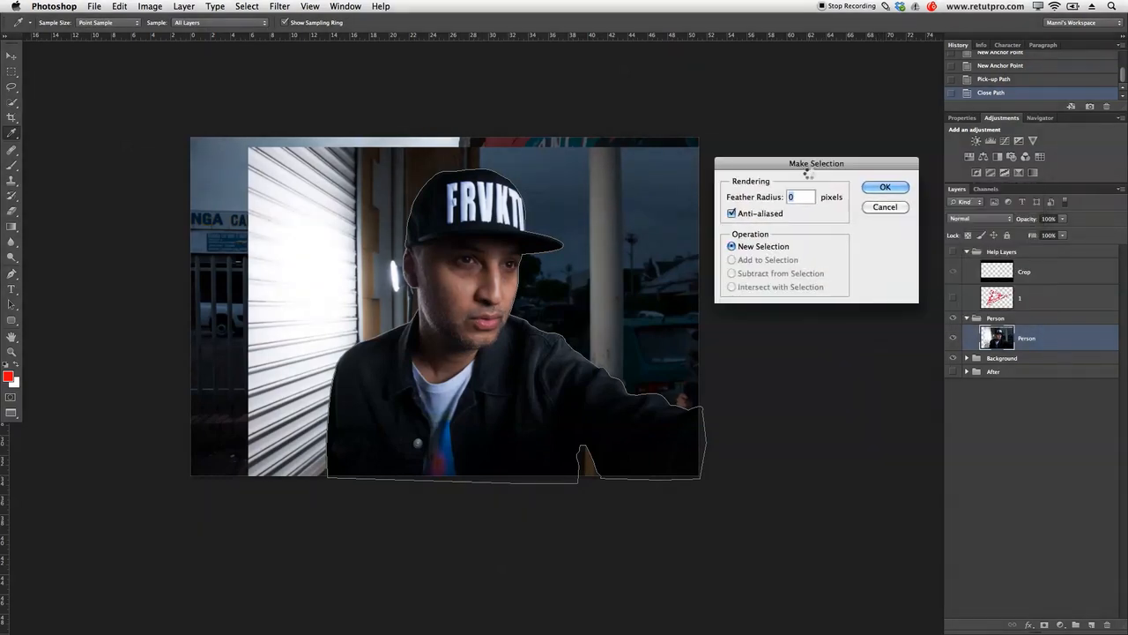
{"action": "left_click", "coordinate": [882, 186]}
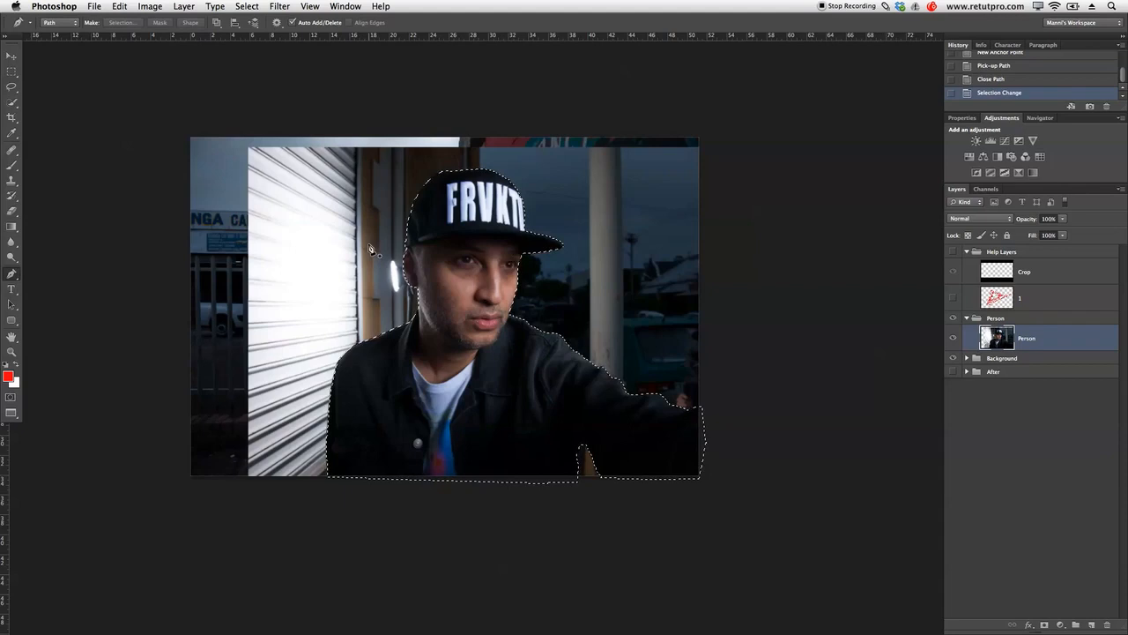
{"action": "left_click", "coordinate": [1044, 624]}
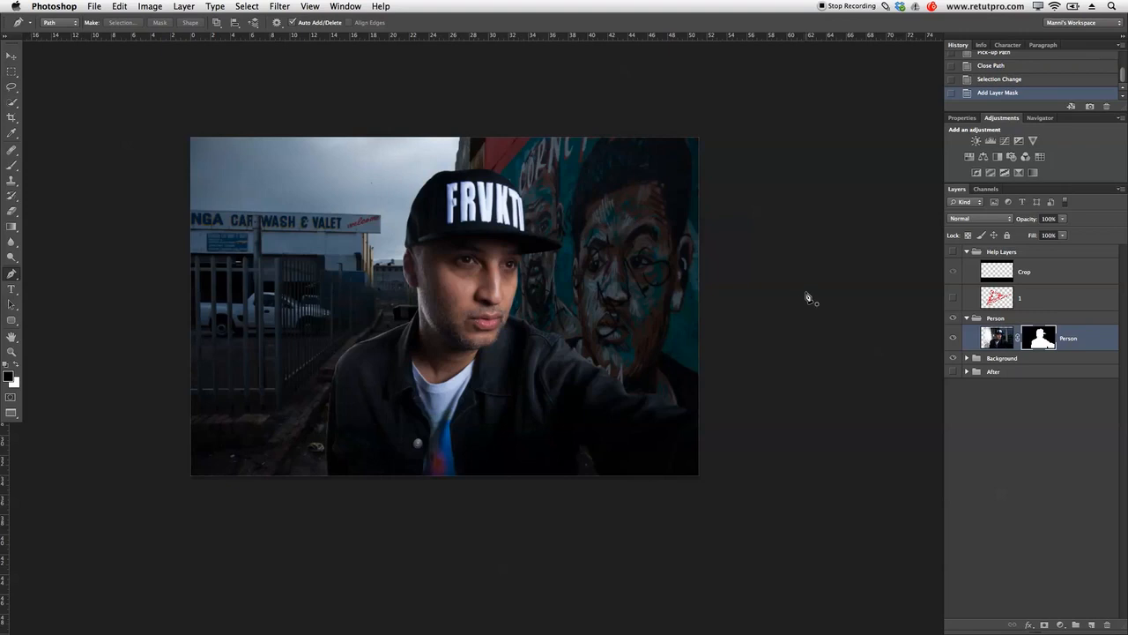
{"action": "left_click", "coordinate": [12, 105]}
{"action": "left_click", "coordinate": [53, 100]}
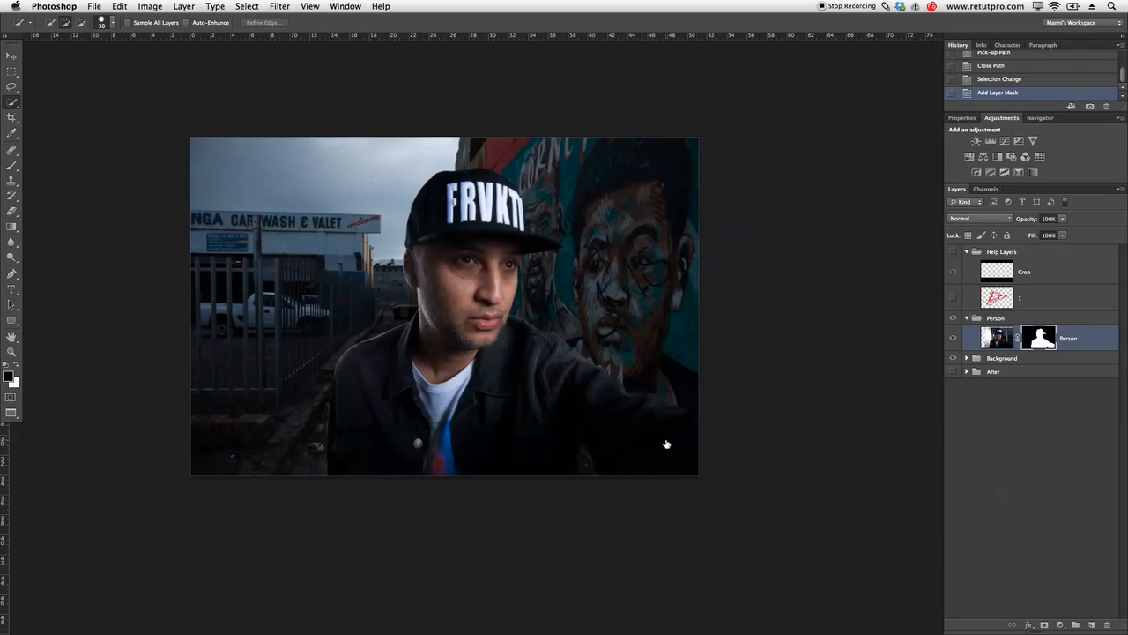
{"action": "right_click", "coordinate": [1043, 347]}
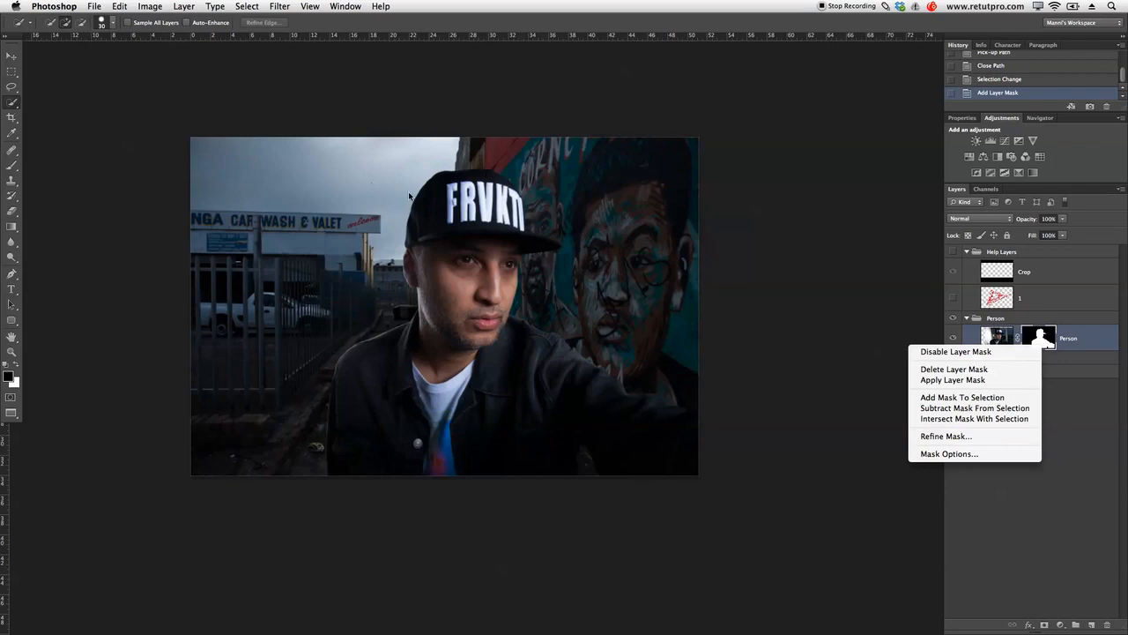
{"action": "left_click", "coordinate": [784, 379]}
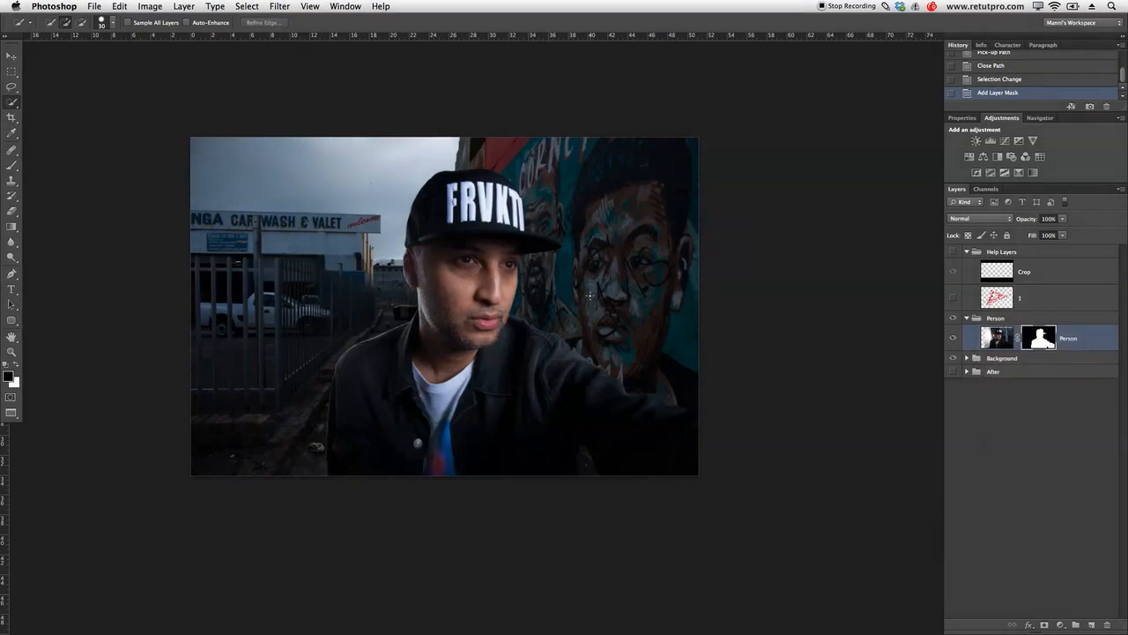
- Examine the masked edges around the face, cap and jacket against the background up close
{"action": "key", "text": "z"}
{"action": "left_click", "coordinate": [525, 293]}
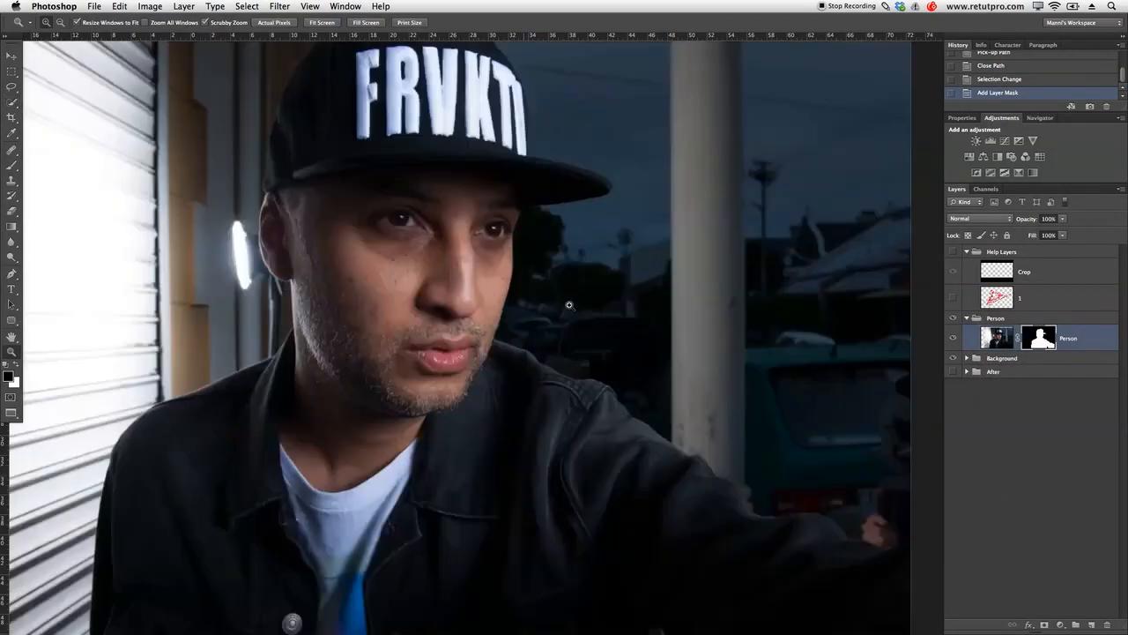
{"action": "left_click", "coordinate": [568, 305]}
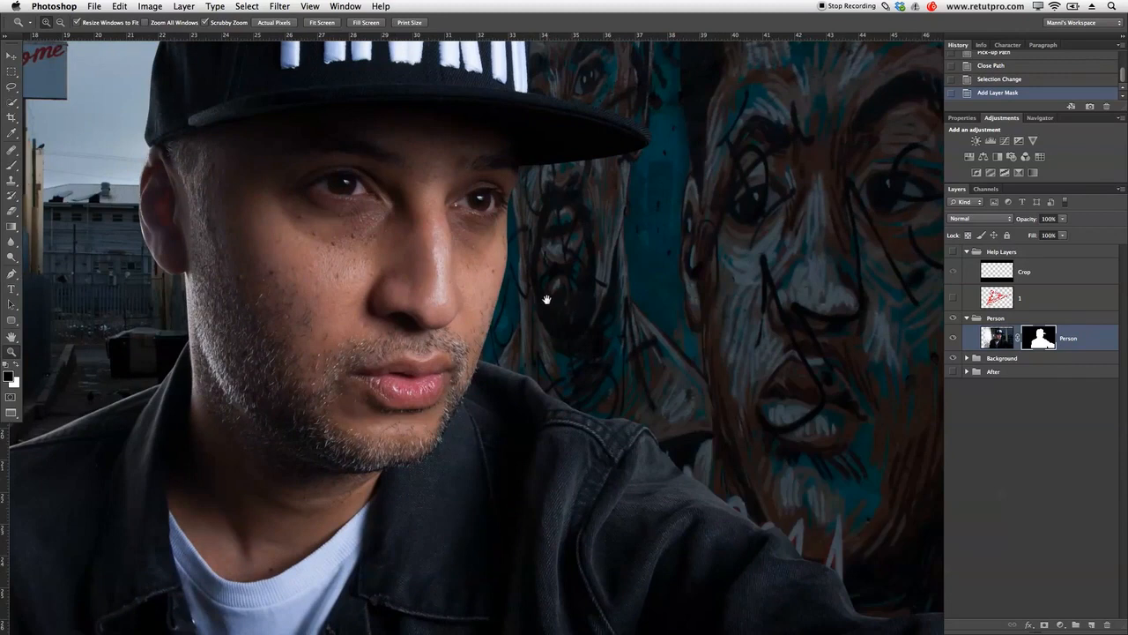
{"action": "left_click_drag", "start_coordinate": [469, 217], "coordinate": [516, 378]}
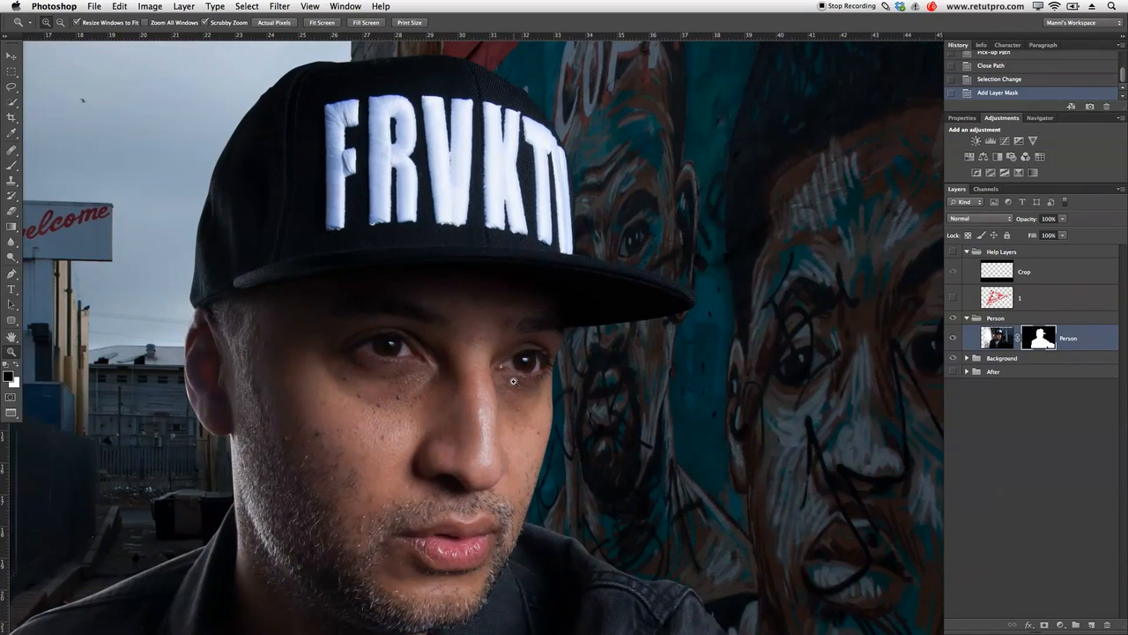
{"action": "left_click", "coordinate": [598, 389], "text": "alt"}
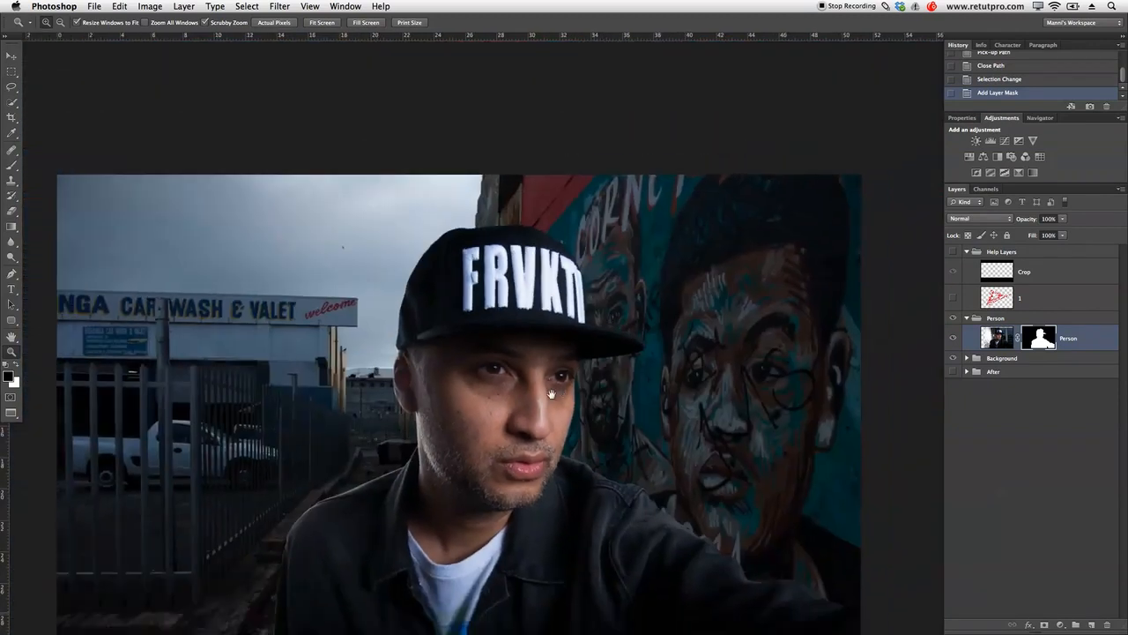
{"action": "left_click", "coordinate": [620, 397], "text": "alt"}
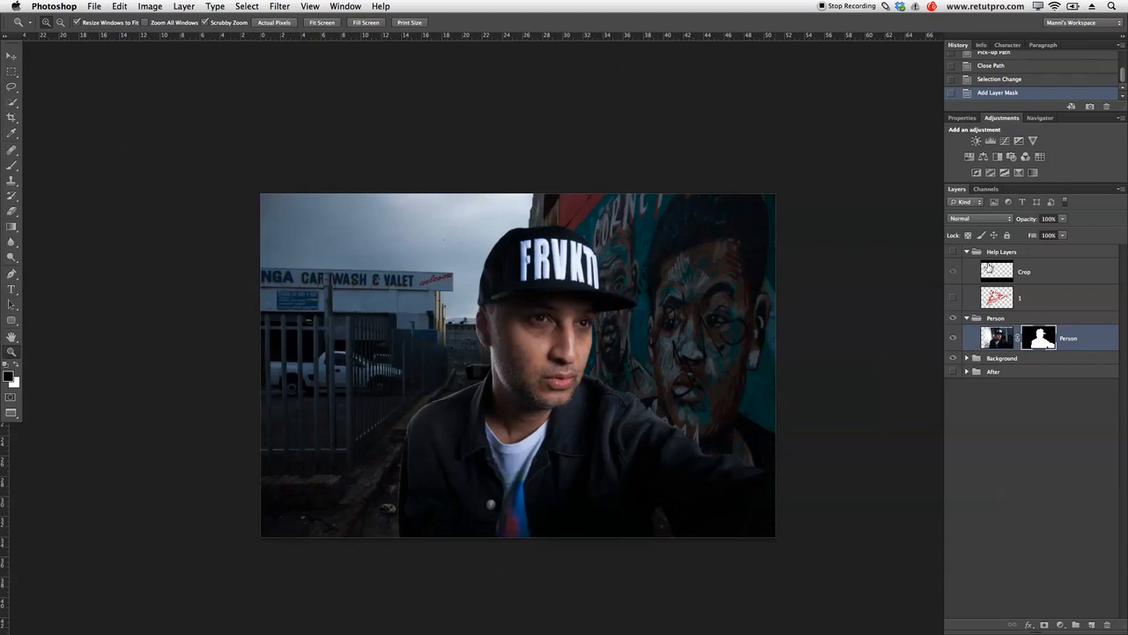
- Show the Help Layers group's crop bars while keeping the red composition sketch hidden
{"action": "left_click", "coordinate": [953, 300]}
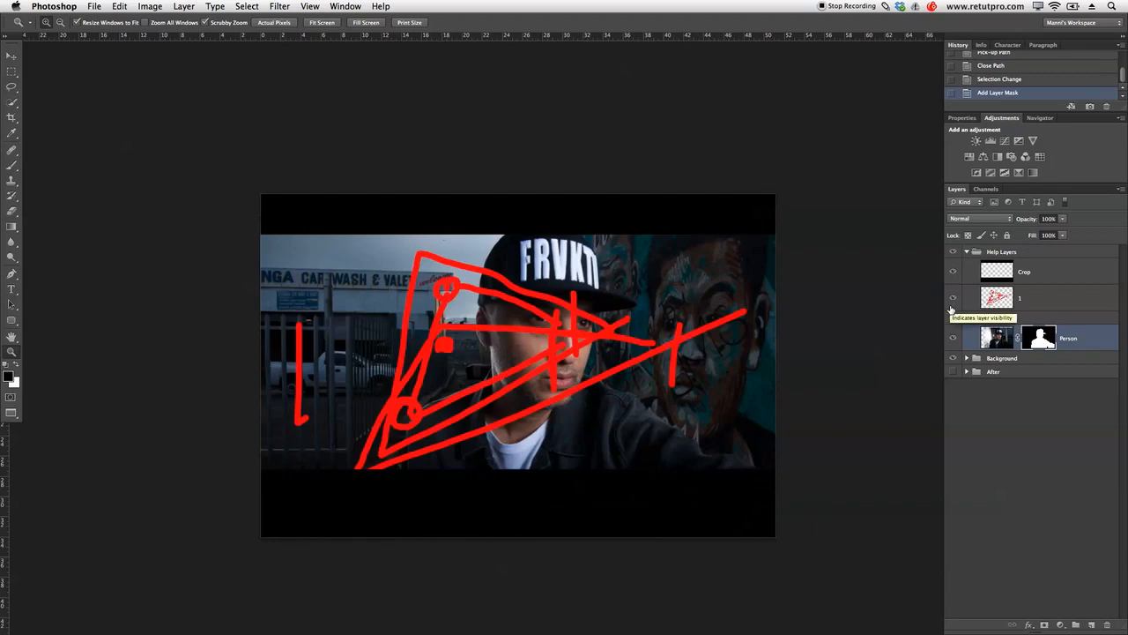
{"action": "left_click", "coordinate": [956, 299]}
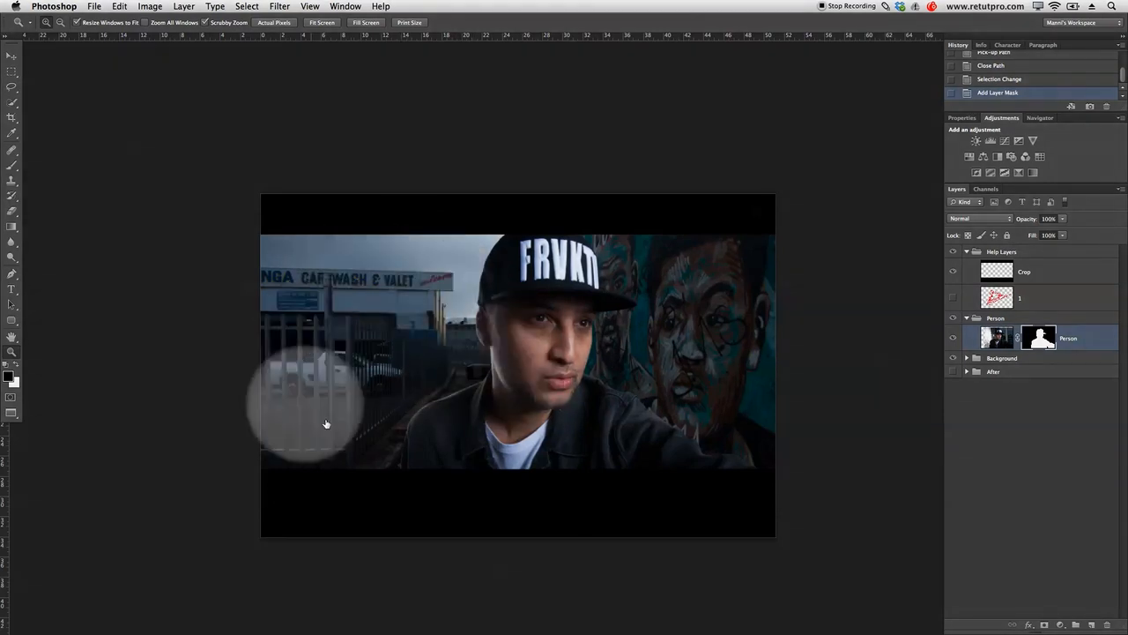
- Expand the Background group and hide the car wash photo so the graffiti alley photo shows behind the person
{"action": "left_click", "coordinate": [966, 372]}
{"action": "left_click", "coordinate": [967, 371]}
{"action": "left_click", "coordinate": [967, 359]}
{"action": "left_click", "coordinate": [953, 379]}
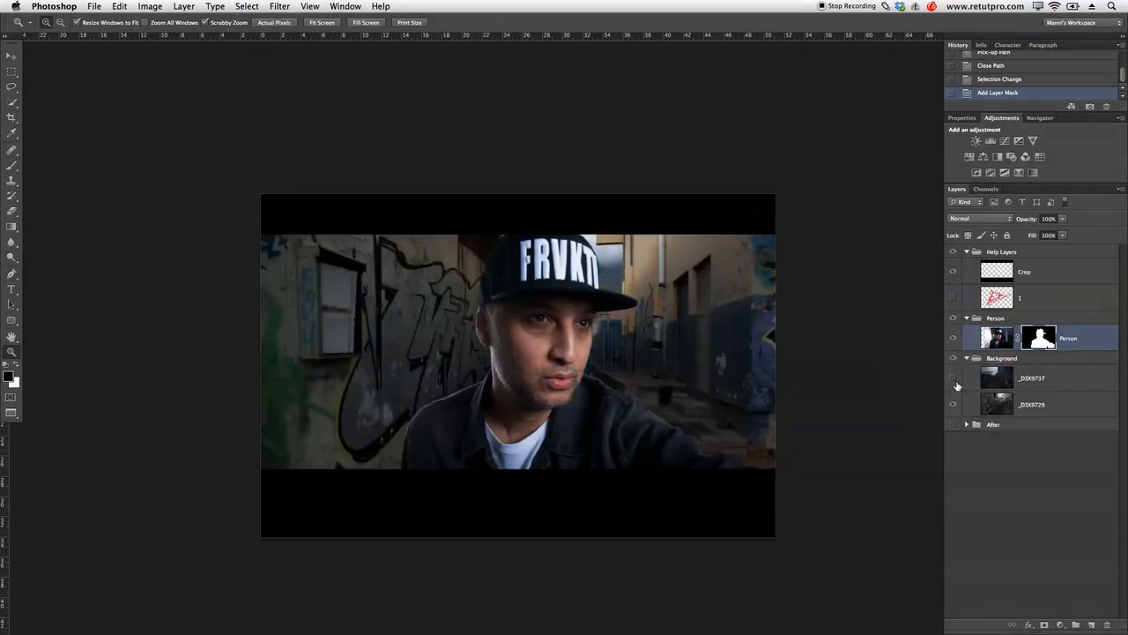
{"action": "left_click", "coordinate": [954, 379]}
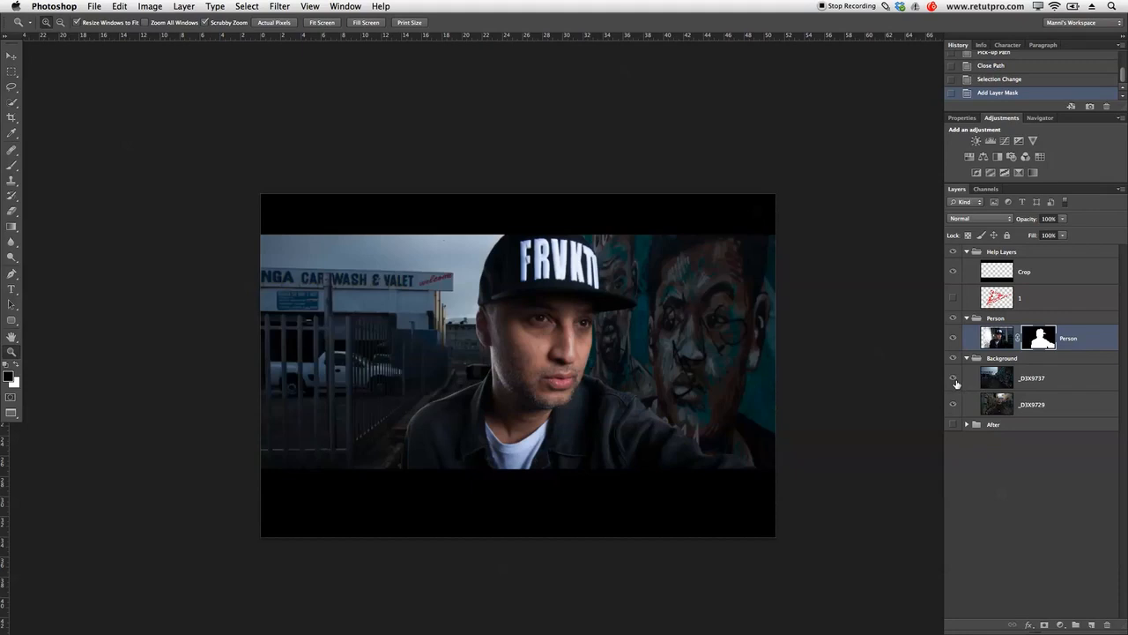
{"action": "left_click", "coordinate": [954, 379]}
- Rename the graffiti alley photo layer as 1 and the car wash photo layer as 2
{"action": "left_click", "coordinate": [1033, 404]}
{"action": "double_click", "coordinate": [1033, 404]}
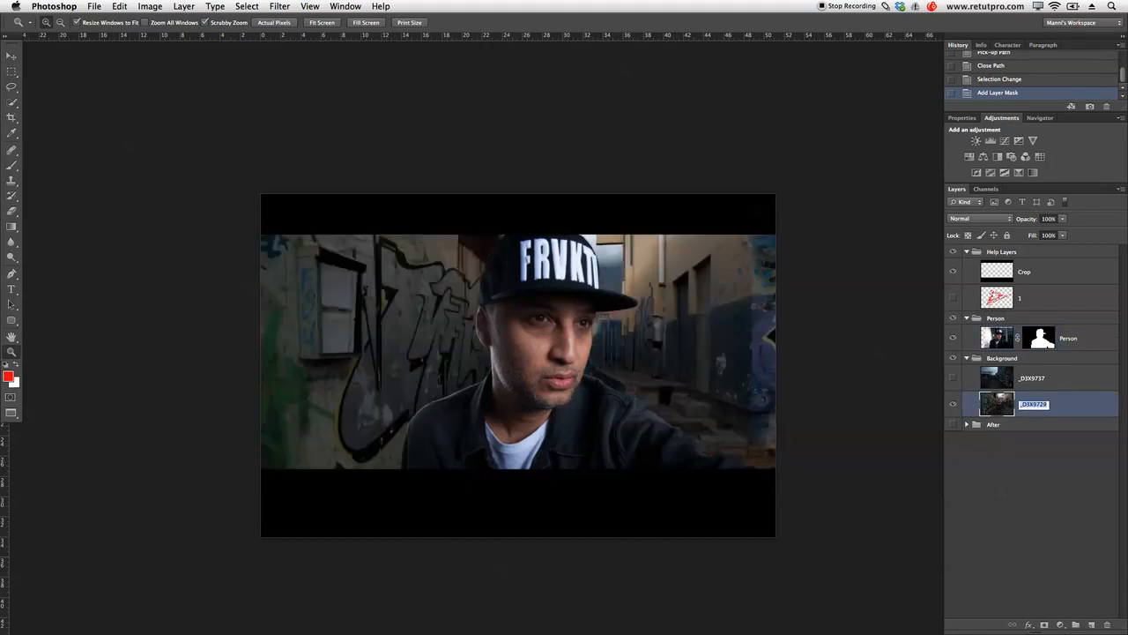
{"action": "key", "text": "BackSpace"}
{"action": "type", "text": "1"}
{"action": "key", "text": "Return"}
{"action": "double_click", "coordinate": [1029, 380]}
{"action": "type", "text": "2"}
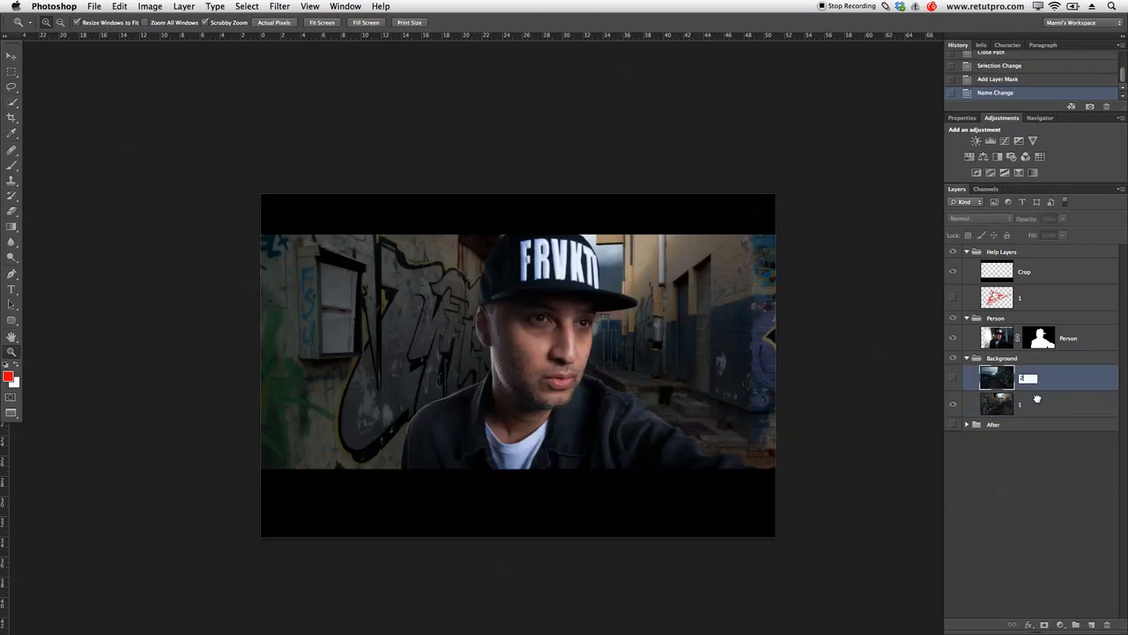
{"action": "left_click", "coordinate": [1037, 399]}
- Place layer 1 above layer 2 in the Background group and shift its photo leftward so the alley's end appears beside the face
{"action": "left_click_drag", "start_coordinate": [994, 402], "coordinate": [993, 374]}
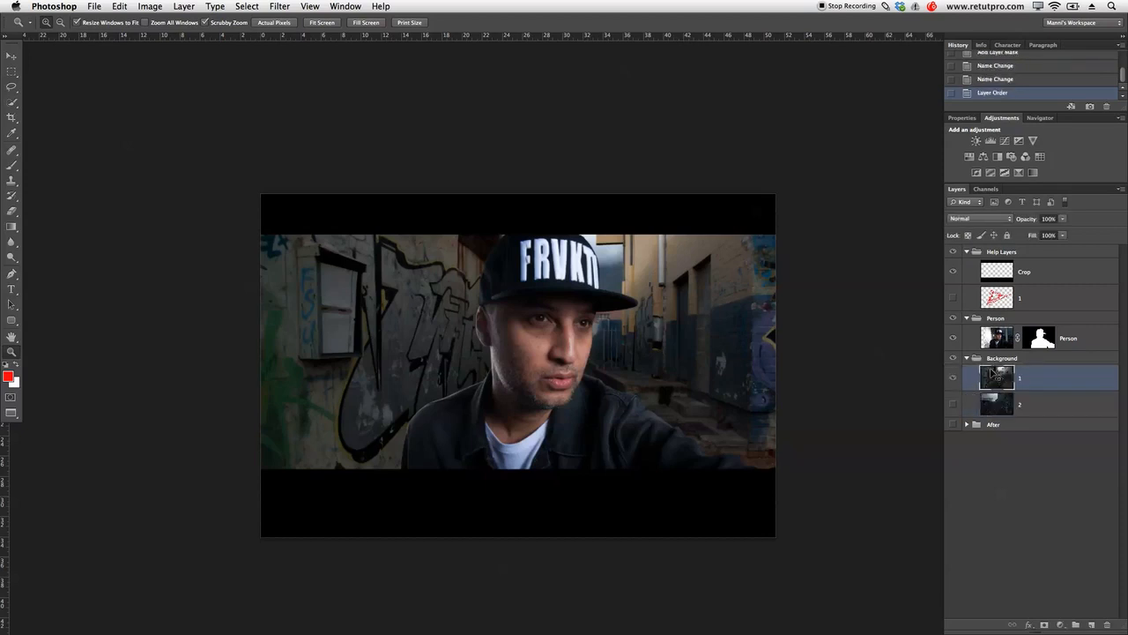
{"action": "key", "text": "v"}
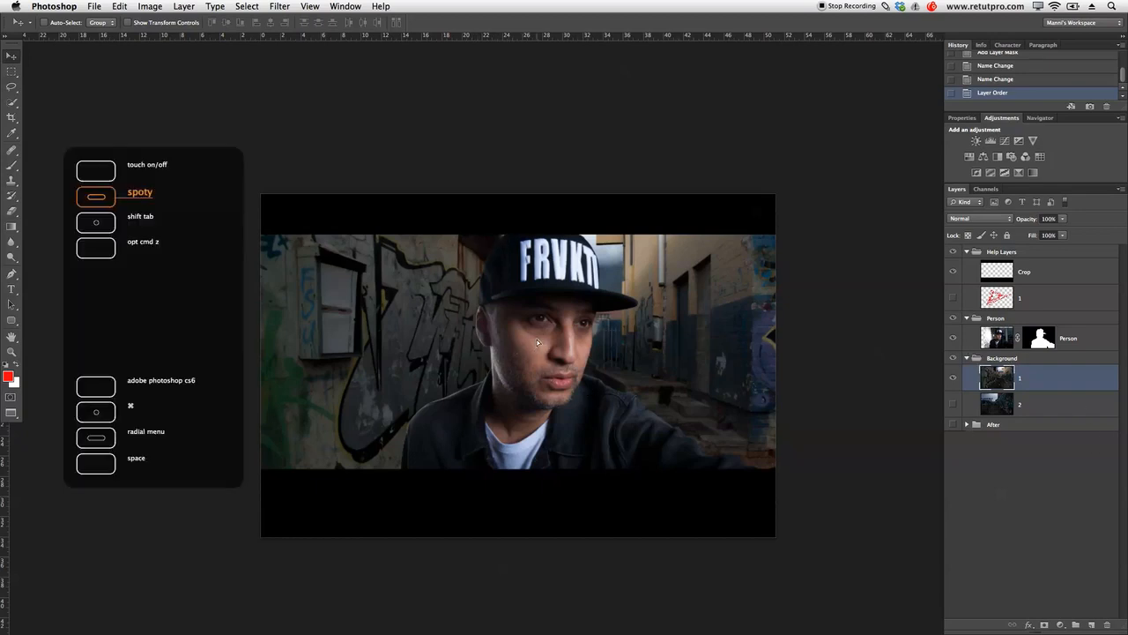
{"action": "left_click_drag", "start_coordinate": [537, 341], "coordinate": [445, 340]}
{"action": "mouse_move", "coordinate": [540, 395]}
{"action": "left_mouse_down"}
{"action": "mouse_move", "coordinate": [514, 388]}
{"action": "mouse_move", "coordinate": [529, 397]}
{"action": "left_mouse_up"}
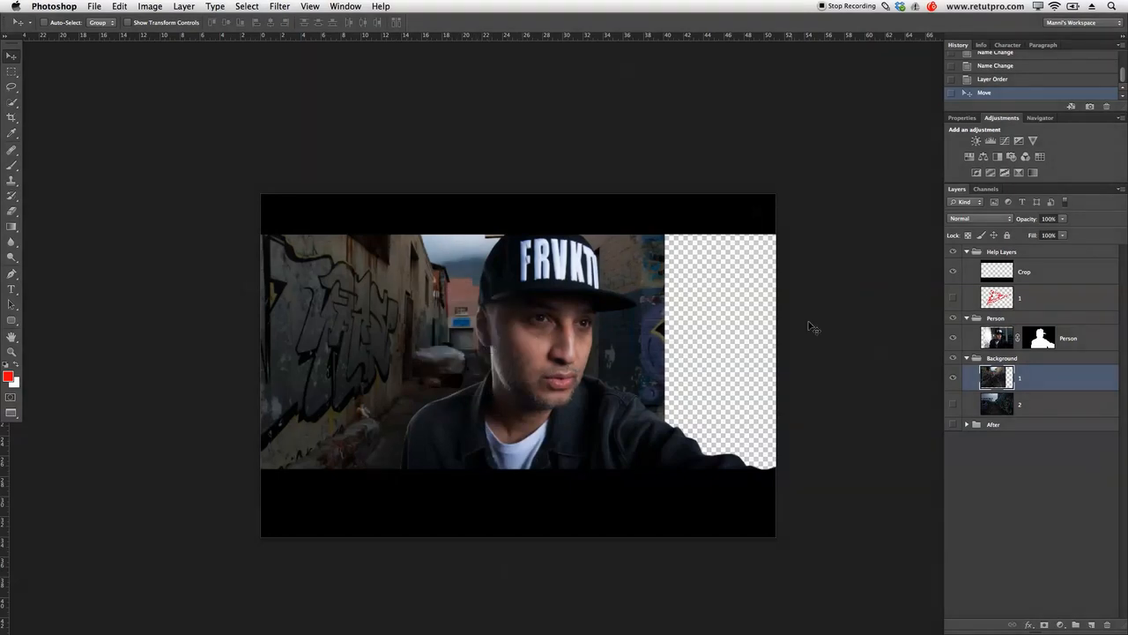
- Check the alley's position against the red composition sketch, hide the sketch again and add a new layer above it
{"action": "left_click", "coordinate": [952, 298]}
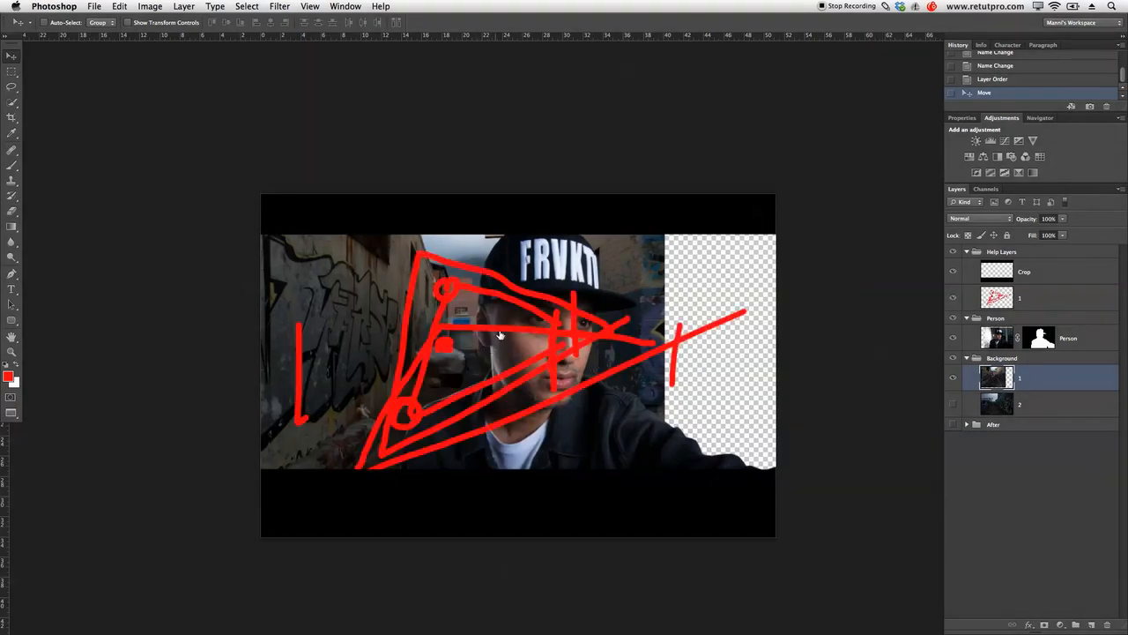
{"action": "left_click", "coordinate": [953, 298]}
{"action": "left_click", "coordinate": [1057, 300]}
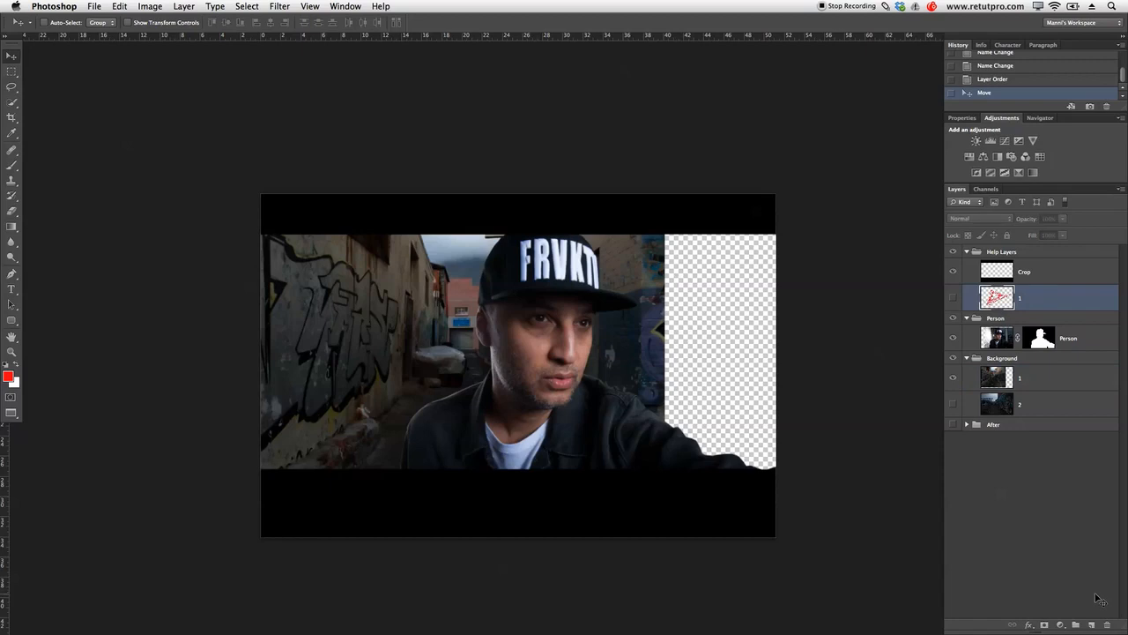
{"action": "left_click", "coordinate": [1091, 624]}
- Brush red composition lines on the new layer linking the face, the alley's end, the foreground ground and the sky
{"action": "key", "text": "b"}
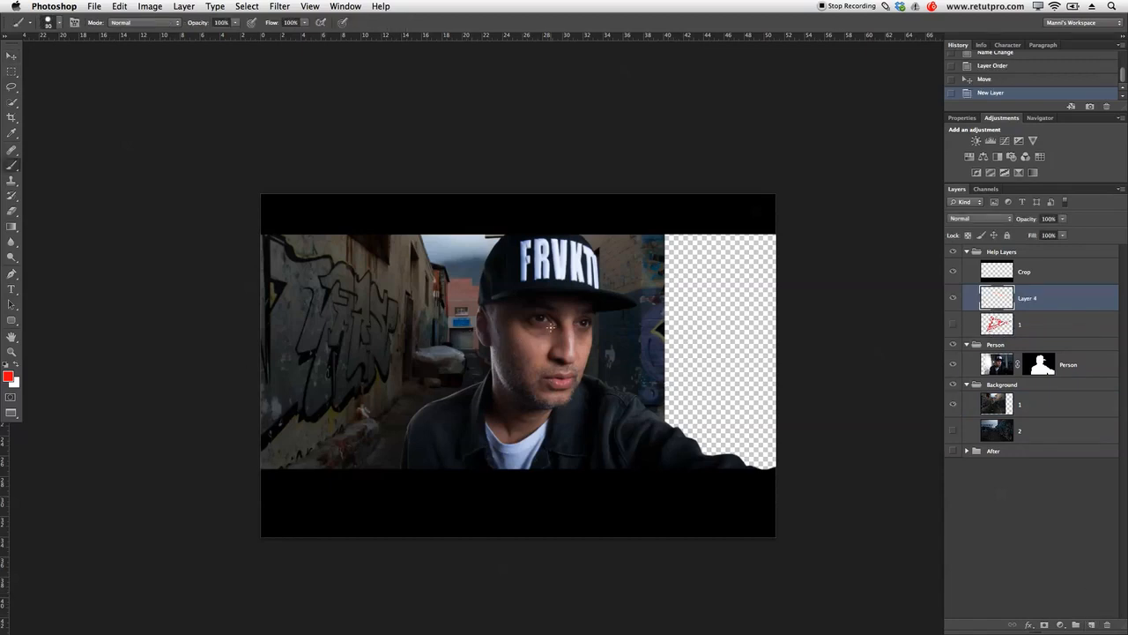
{"action": "left_click_drag", "start_coordinate": [556, 329], "coordinate": [550, 335]}
{"action": "left_click_drag", "start_coordinate": [458, 327], "coordinate": [454, 326]}
{"action": "left_click_drag", "start_coordinate": [459, 322], "coordinate": [459, 329]}
{"action": "mouse_move", "coordinate": [424, 364]}
{"action": "left_mouse_down"}
{"action": "mouse_move", "coordinate": [342, 433]}
{"action": "mouse_move", "coordinate": [498, 373]}
{"action": "mouse_move", "coordinate": [550, 348]}
{"action": "left_mouse_up"}
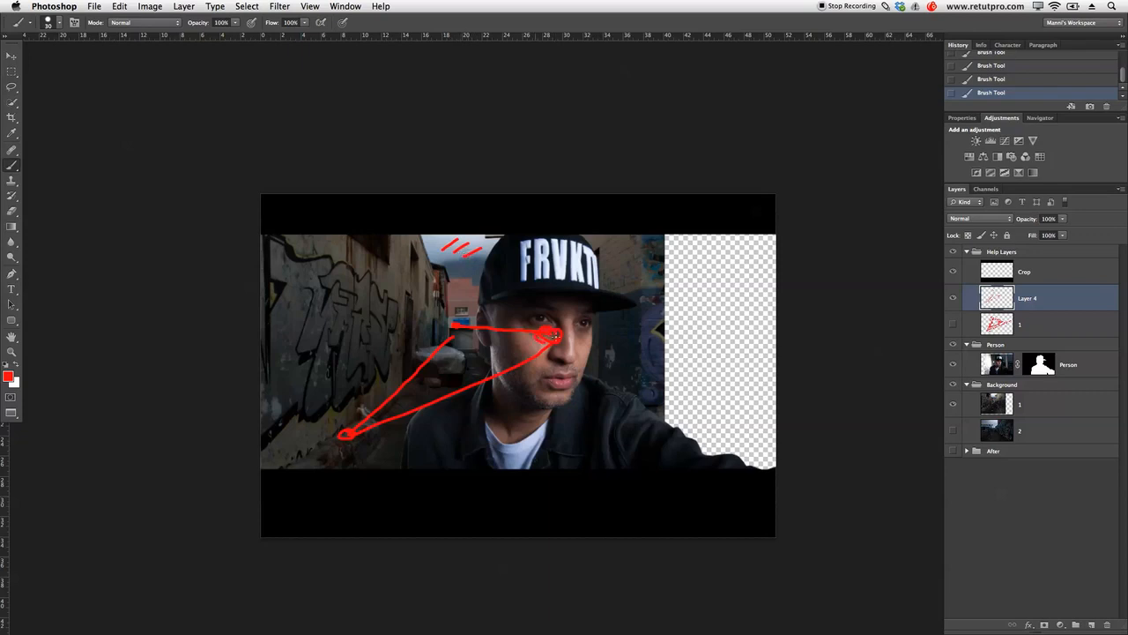
{"action": "mouse_move", "coordinate": [483, 272]}
{"action": "left_mouse_down"}
{"action": "mouse_move", "coordinate": [469, 248]}
{"action": "mouse_move", "coordinate": [439, 359]}
{"action": "left_mouse_up"}
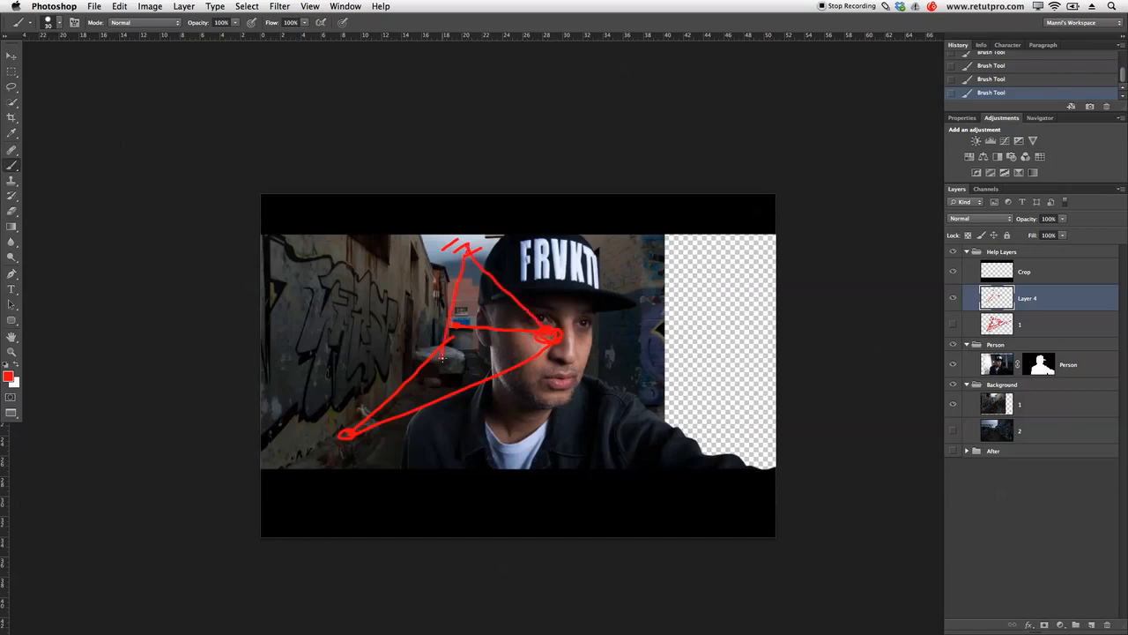
- Brush red lines from the parked car and sky to the face and a circle in the empty area, and hide the sketch
{"action": "left_click_drag", "start_coordinate": [512, 345], "coordinate": [542, 337]}
{"action": "left_click_drag", "start_coordinate": [743, 310], "coordinate": [747, 333]}
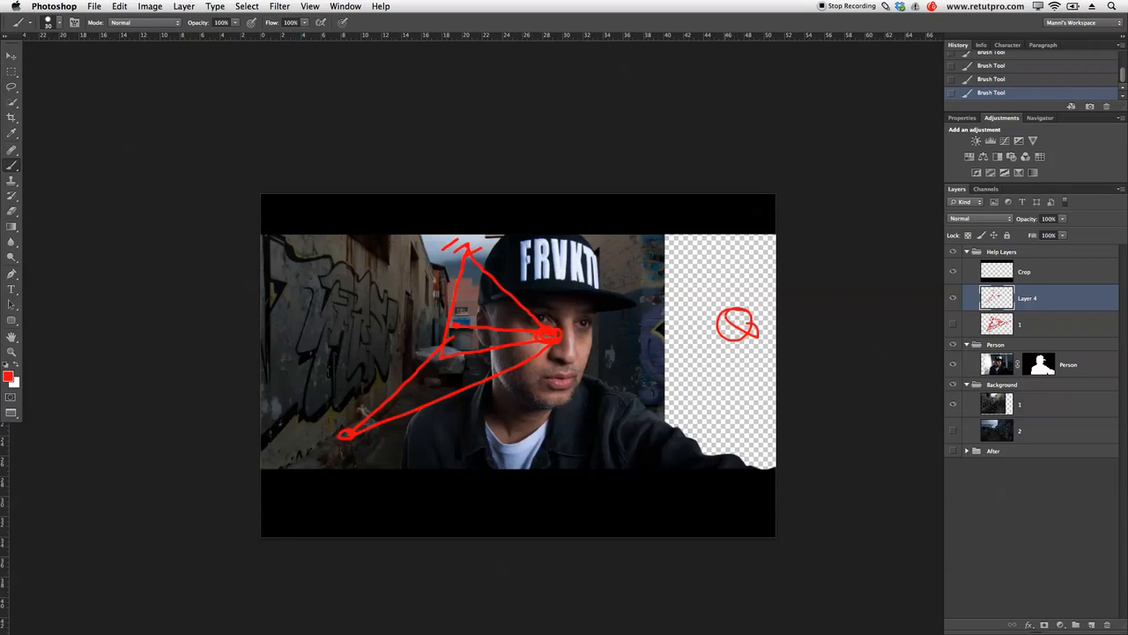
{"action": "left_click_drag", "start_coordinate": [642, 325], "coordinate": [580, 333]}
{"action": "left_click_drag", "start_coordinate": [500, 274], "coordinate": [575, 328]}
{"action": "mouse_move", "coordinate": [467, 251]}
{"action": "left_mouse_down"}
{"action": "mouse_move", "coordinate": [545, 261]}
{"action": "mouse_move", "coordinate": [739, 319]}
{"action": "left_mouse_up"}
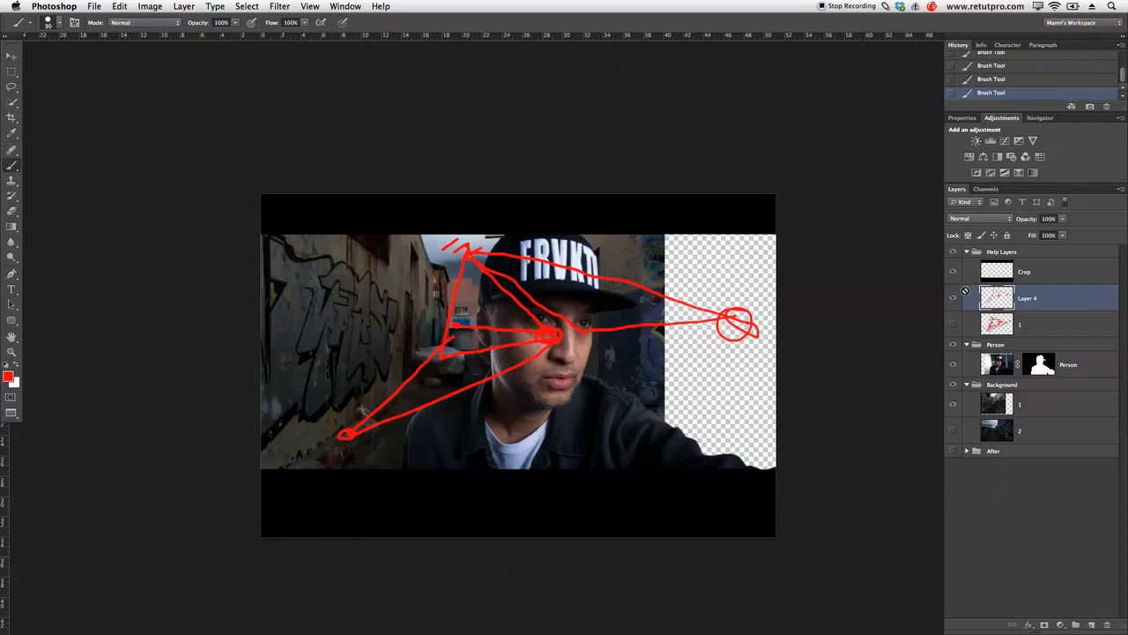
{"action": "left_click_drag", "start_coordinate": [965, 291], "coordinate": [951, 325]}
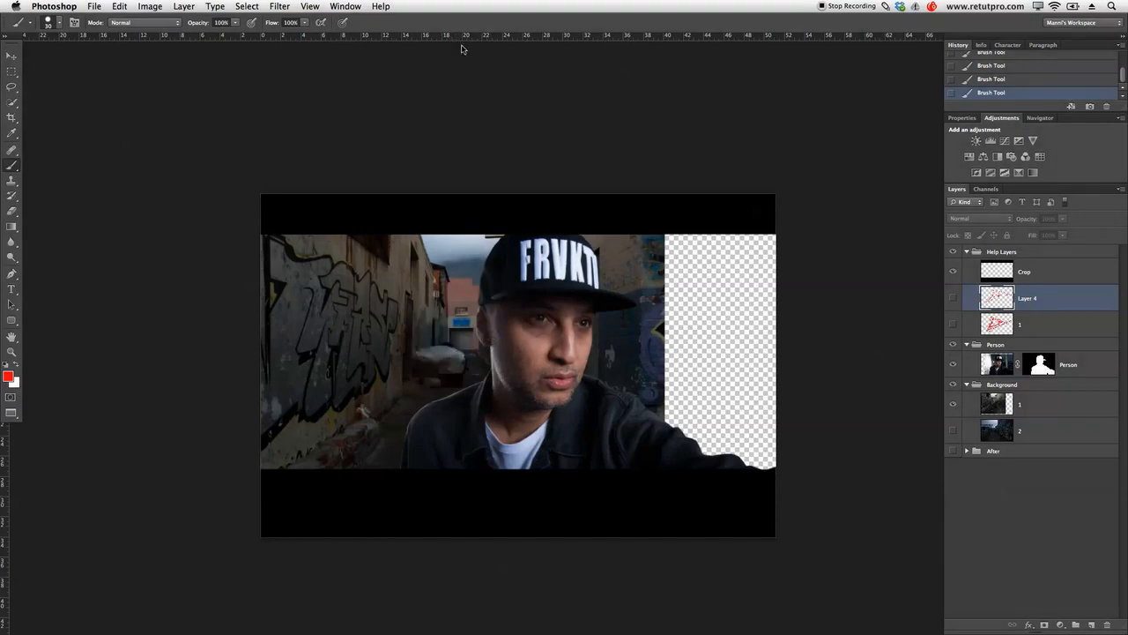
- Place two horizontal and two vertical guides that frame the alley's end beside the face
{"action": "left_click", "coordinate": [11, 56]}
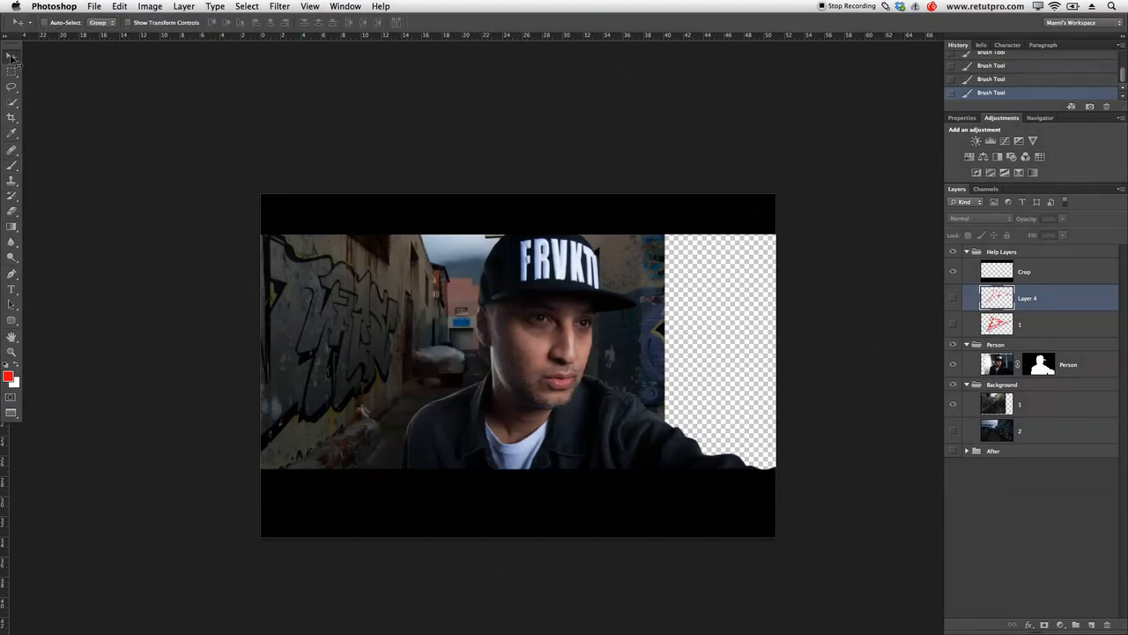
{"action": "left_click_drag", "start_coordinate": [367, 37], "coordinate": [788, 322]}
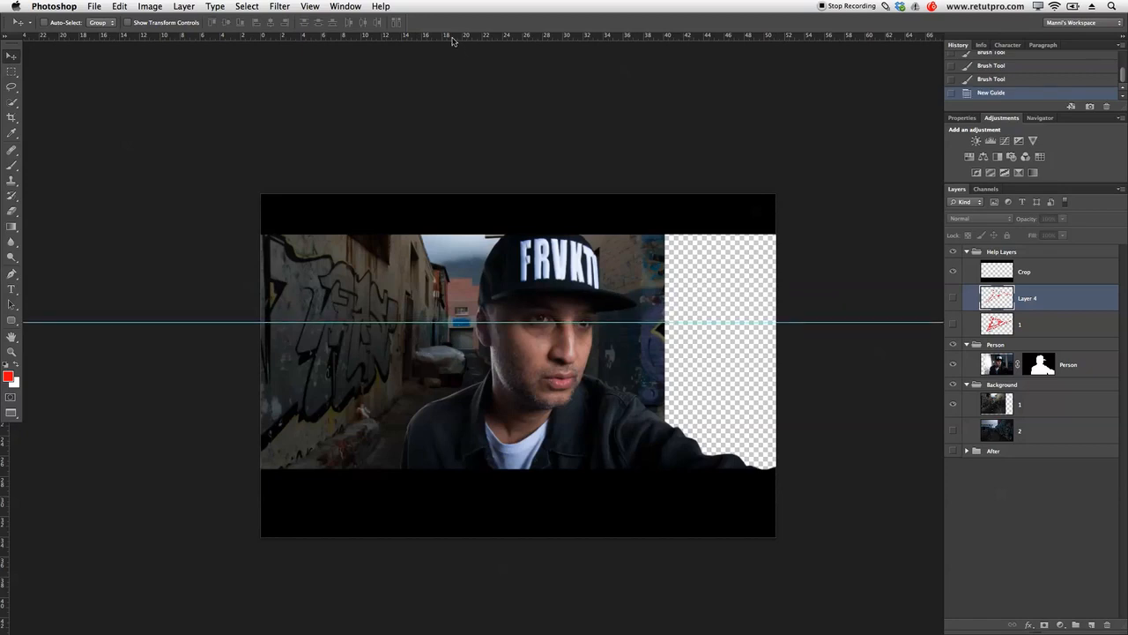
{"action": "left_click", "coordinate": [309, 6]}
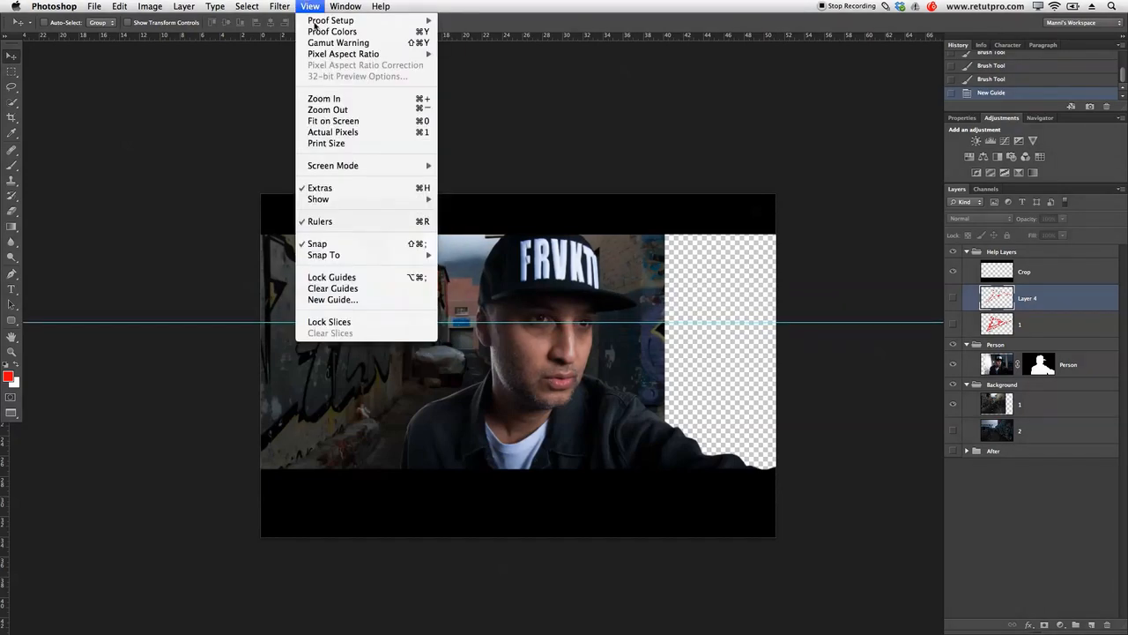
{"action": "left_click", "coordinate": [532, 51]}
{"action": "left_click_drag", "start_coordinate": [537, 37], "coordinate": [537, 354]}
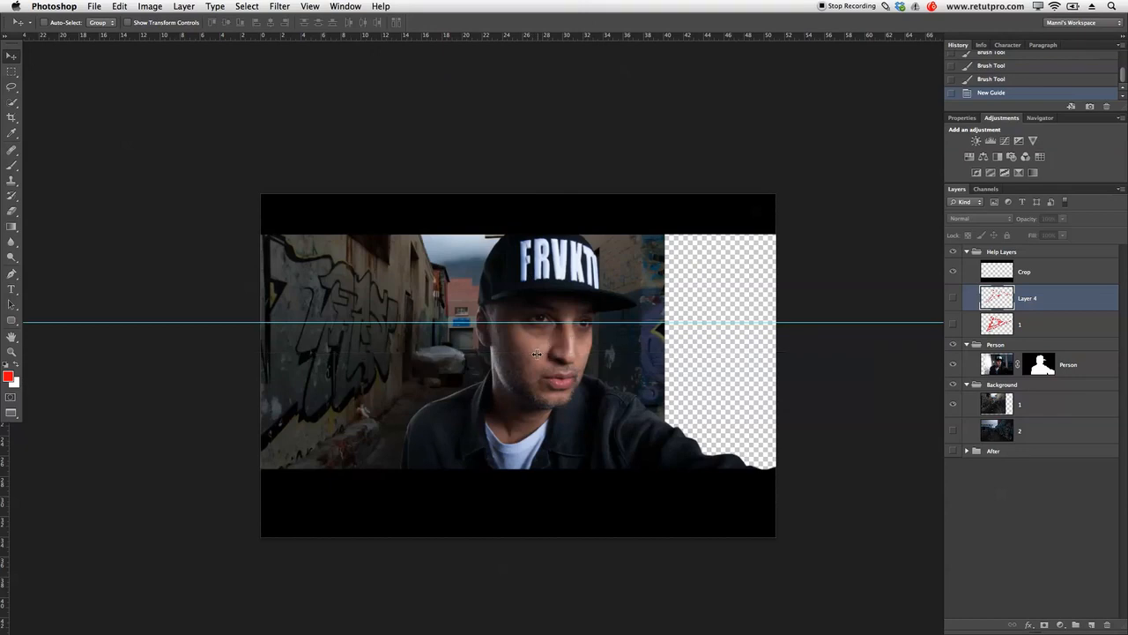
{"action": "left_click_drag", "start_coordinate": [5, 432], "coordinate": [481, 379]}
{"action": "left_click_drag", "start_coordinate": [4, 432], "coordinate": [448, 393]}
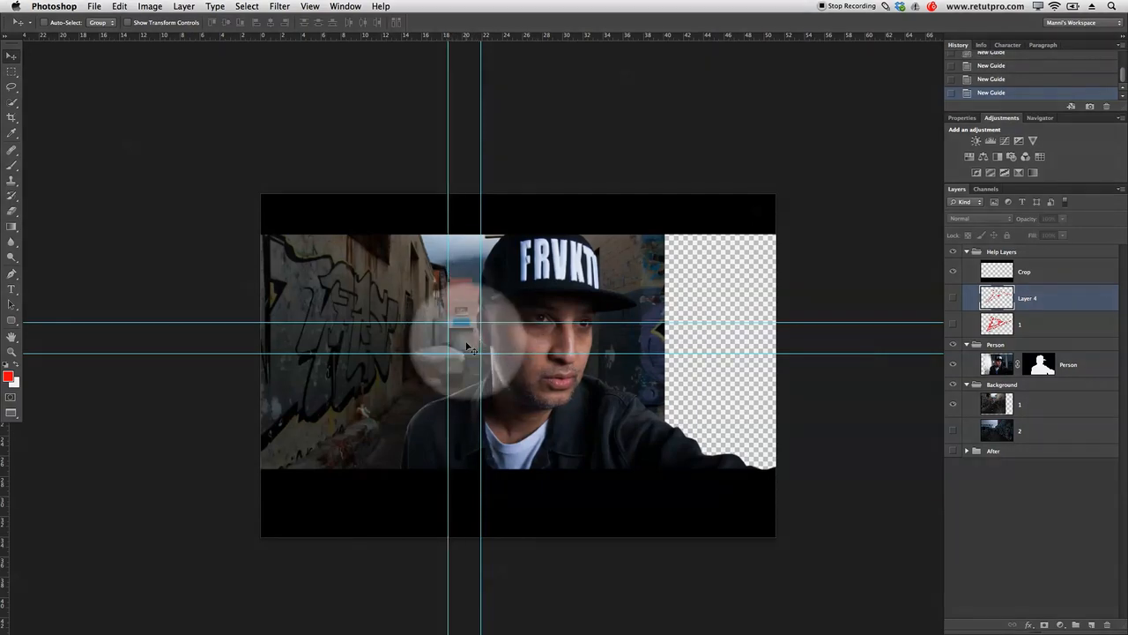
- Add guides along all four canvas edges and create a new layer for brushing above the hidden sketch layers
{"action": "left_click_drag", "start_coordinate": [4, 554], "coordinate": [261, 540]}
{"action": "left_click_drag", "start_coordinate": [5, 456], "coordinate": [776, 454]}
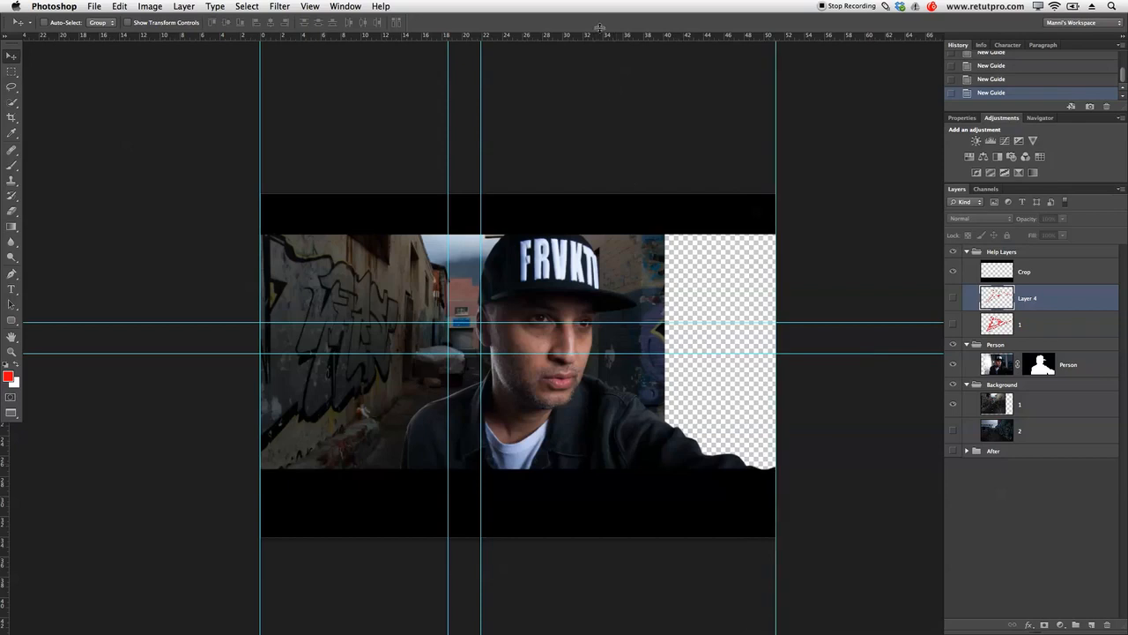
{"action": "left_click_drag", "start_coordinate": [598, 37], "coordinate": [605, 190]}
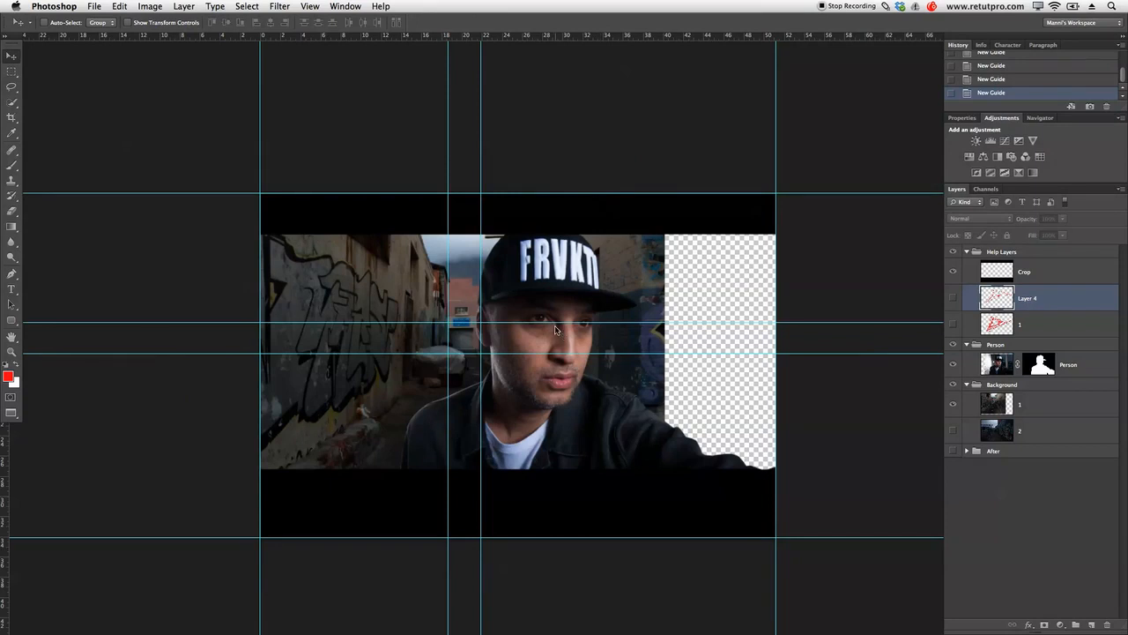
{"action": "left_click", "coordinate": [1091, 624]}
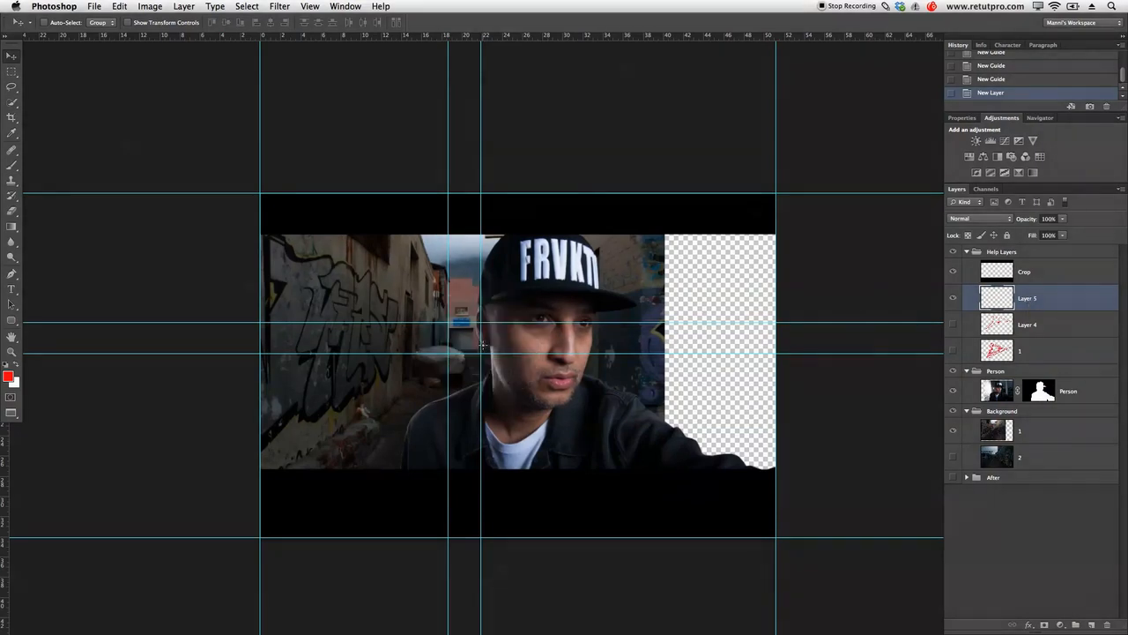
{"action": "key", "text": "b"}
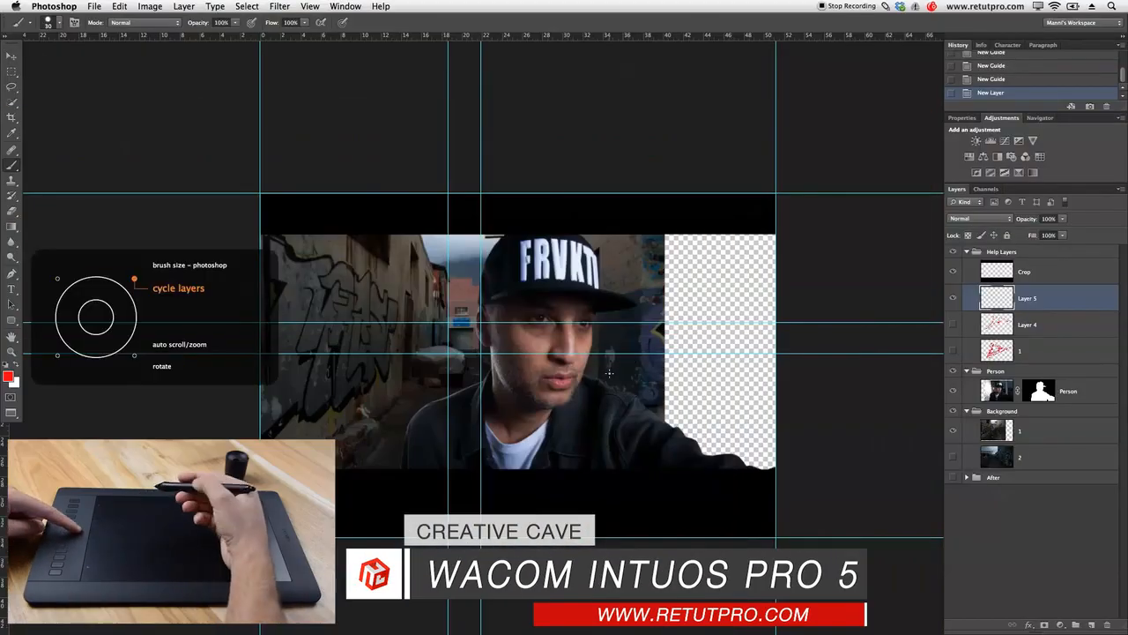
- Try out a range of small and large brush sizes up to 1600 px
{"action": "key", "text": "]"}
{"action": "key", "text": "]"}
{"action": "key", "text": "]"}
{"action": "key", "text": "]"}
{"action": "key", "text": "]"}
{"action": "key", "text": "]"}
{"action": "key", "text": "]"}
{"action": "key", "text": "]"}
{"action": "key", "text": "]"}
{"action": "key", "text": "]"}
{"action": "key", "text": "]"}
{"action": "key", "text": "]"}
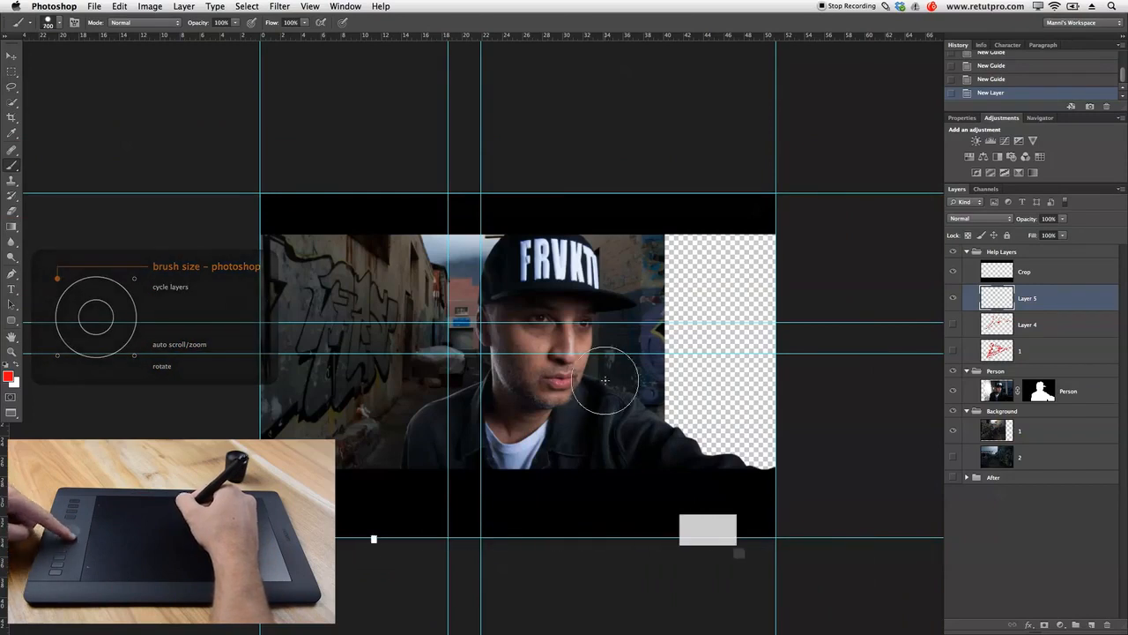
{"action": "key", "text": "["}
{"action": "key", "text": "["}
{"action": "key", "text": "["}
{"action": "key", "text": "["}
{"action": "key", "text": "["}
{"action": "key", "text": "["}
{"action": "key", "text": "["}
{"action": "key", "text": "["}
{"action": "key", "text": "["}
{"action": "key", "text": "["}
{"action": "key", "text": "["}
{"action": "key", "text": "["}
{"action": "key", "text": "["}
{"action": "key", "text": "["}
{"action": "key", "text": "]"}
{"action": "key", "text": "]"}
{"action": "key", "text": "]"}
{"action": "key", "text": "]"}
{"action": "key", "text": "]"}
{"action": "key", "text": "]"}
{"action": "key", "text": "]"}
{"action": "key", "text": "]"}
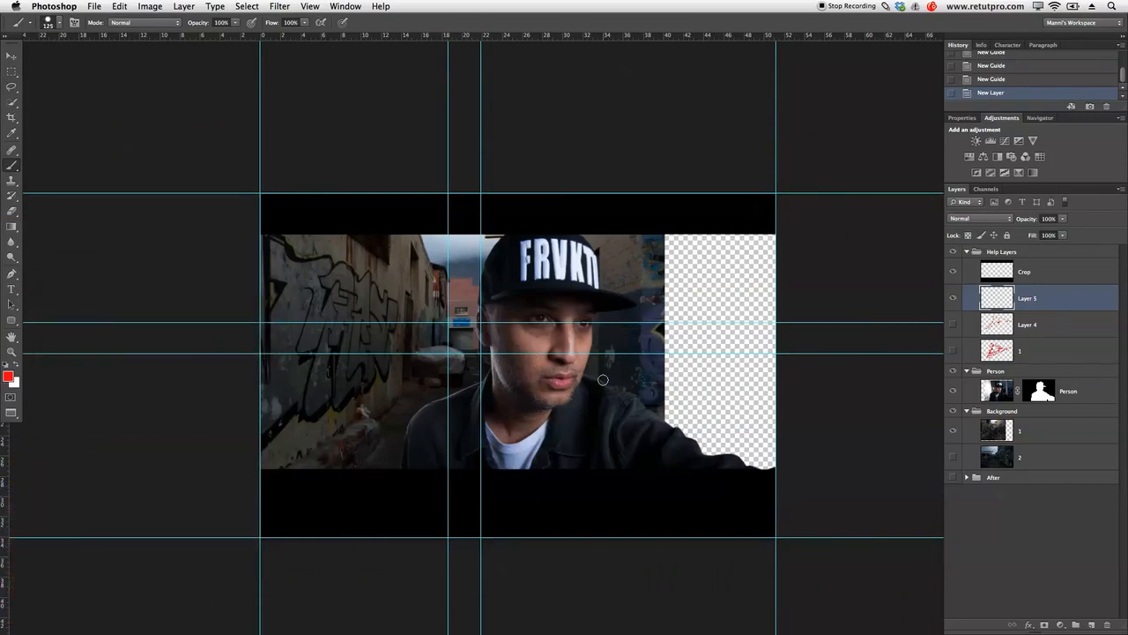
{"action": "mouse_move", "coordinate": [590, 390]}
{"action": "left_mouse_down"}
{"action": "mouse_move", "coordinate": [642, 389]}
{"action": "mouse_move", "coordinate": [596, 395]}
{"action": "mouse_move", "coordinate": [621, 408]}
{"action": "mouse_move", "coordinate": [577, 405]}
{"action": "mouse_move", "coordinate": [625, 404]}
{"action": "mouse_move", "coordinate": [626, 565]}
{"action": "mouse_move", "coordinate": [640, 202]}
{"action": "mouse_move", "coordinate": [626, 529]}
{"action": "mouse_move", "coordinate": [634, 246]}
{"action": "mouse_move", "coordinate": [625, 528]}
{"action": "mouse_move", "coordinate": [617, 264]}
{"action": "mouse_move", "coordinate": [609, 563]}
{"action": "left_mouse_up"}
{"action": "key", "text": "bracketleft"}
{"action": "key", "text": "bracketleft"}
{"action": "key", "text": "bracketleft"}
{"action": "key", "text": "bracketleft"}
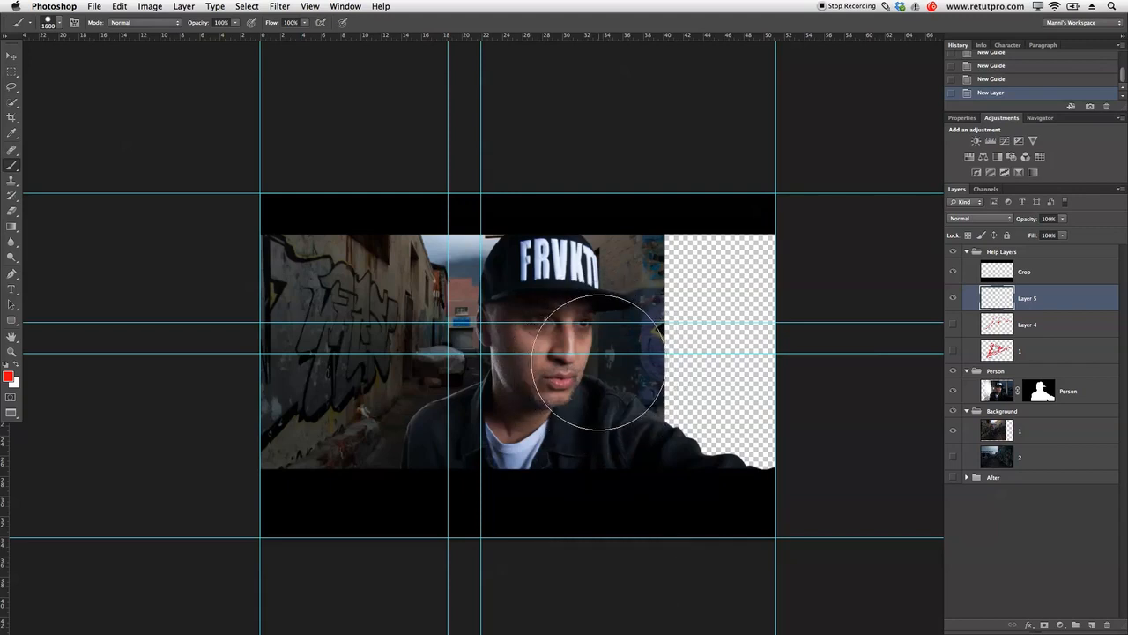
{"action": "key", "text": "bracketleft"}
{"action": "key", "text": "bracketleft"}
{"action": "key", "text": "bracketleft"}
{"action": "key", "text": "bracketleft"}
{"action": "key", "text": "bracketleft"}
{"action": "key", "text": "bracketleft"}
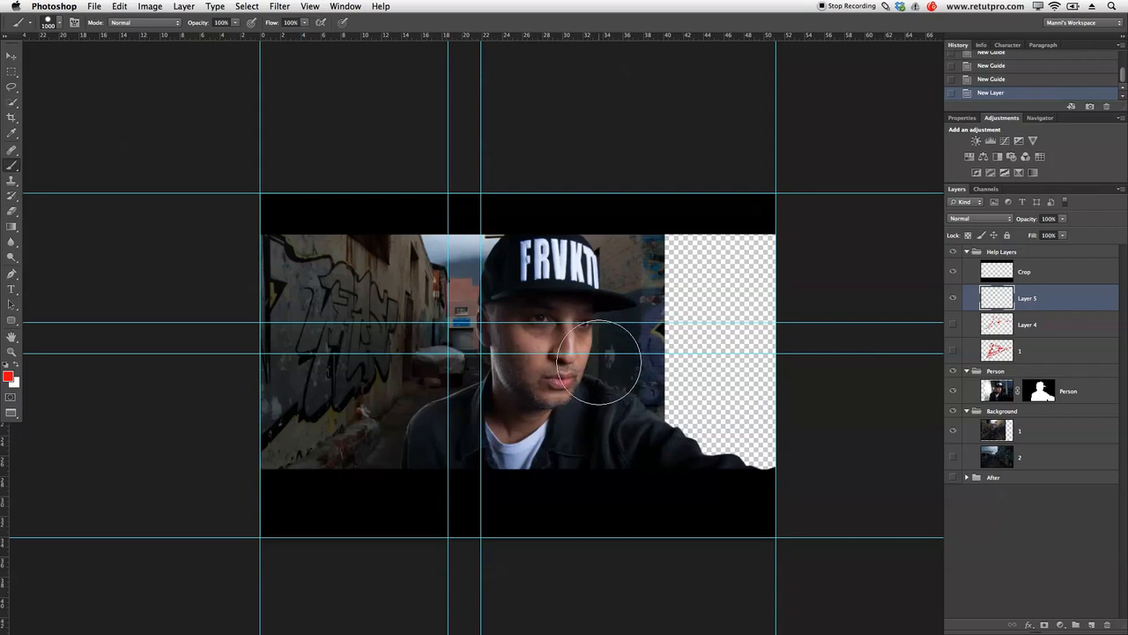
{"action": "key", "text": "bracketleft"}
{"action": "key", "text": "bracketleft"}
{"action": "key", "text": "bracketleft"}
{"action": "key", "text": "bracketleft"}
{"action": "key", "text": "bracketleft"}
{"action": "key", "text": "bracketleft"}
{"action": "key", "text": "bracketleft"}
{"action": "key", "text": "bracketleft"}
{"action": "key", "text": "bracketleft"}
{"action": "key", "text": "bracketleft"}
- Resize the brush to 69 px
{"action": "left_click_drag", "start_coordinate": [597, 350], "coordinate": [616, 367]}
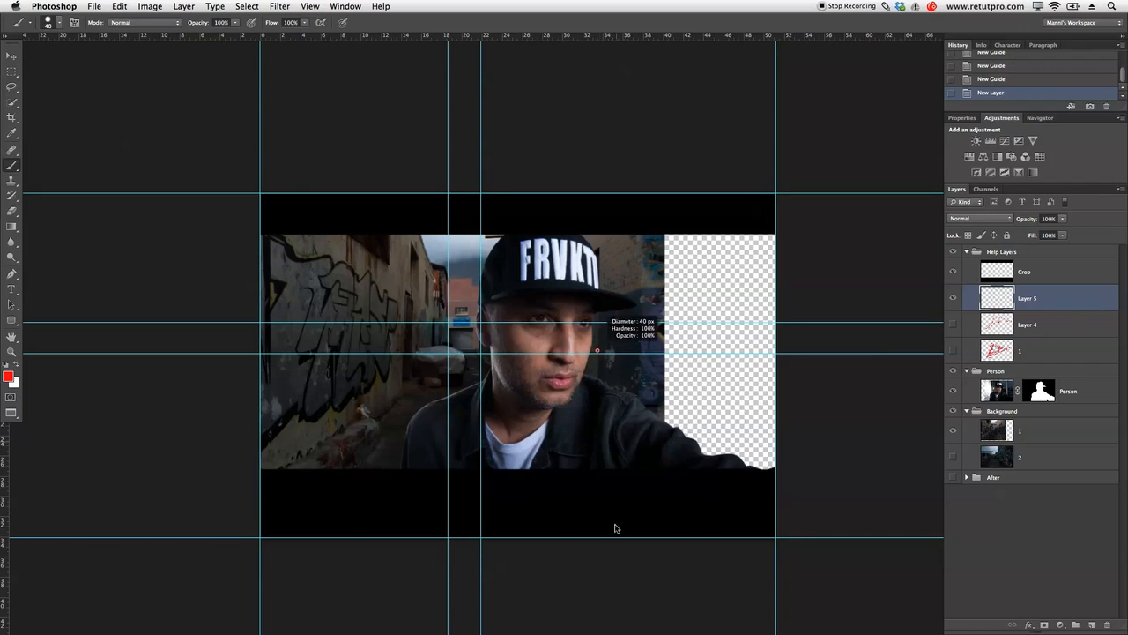
{"action": "mouse_move", "coordinate": [760, 410]}
{"action": "left_mouse_down"}
{"action": "mouse_move", "coordinate": [758, 394]}
{"action": "mouse_move", "coordinate": [763, 539]}
{"action": "mouse_move", "coordinate": [670, 444]}
{"action": "left_mouse_up"}
{"action": "left_click_drag", "start_coordinate": [620, 358], "coordinate": [605, 360]}
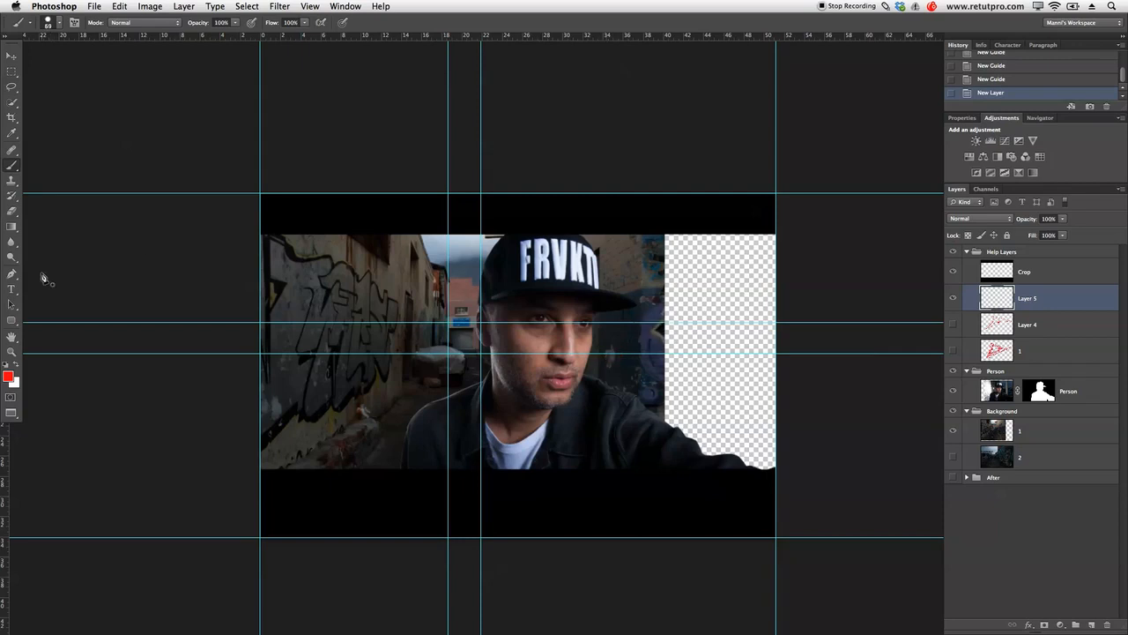
- Draw a pen path from the alley frame's two lower guide intersections through the canvas's bottom corners, joined below the canvas
{"action": "left_click", "coordinate": [12, 274]}
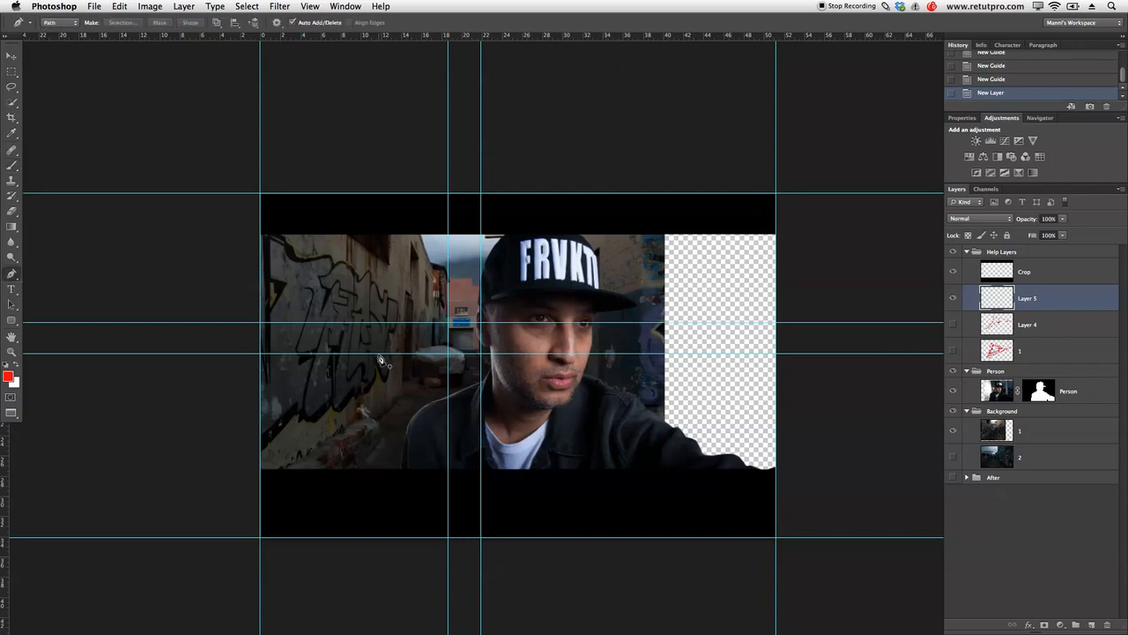
{"action": "left_click", "coordinate": [451, 358]}
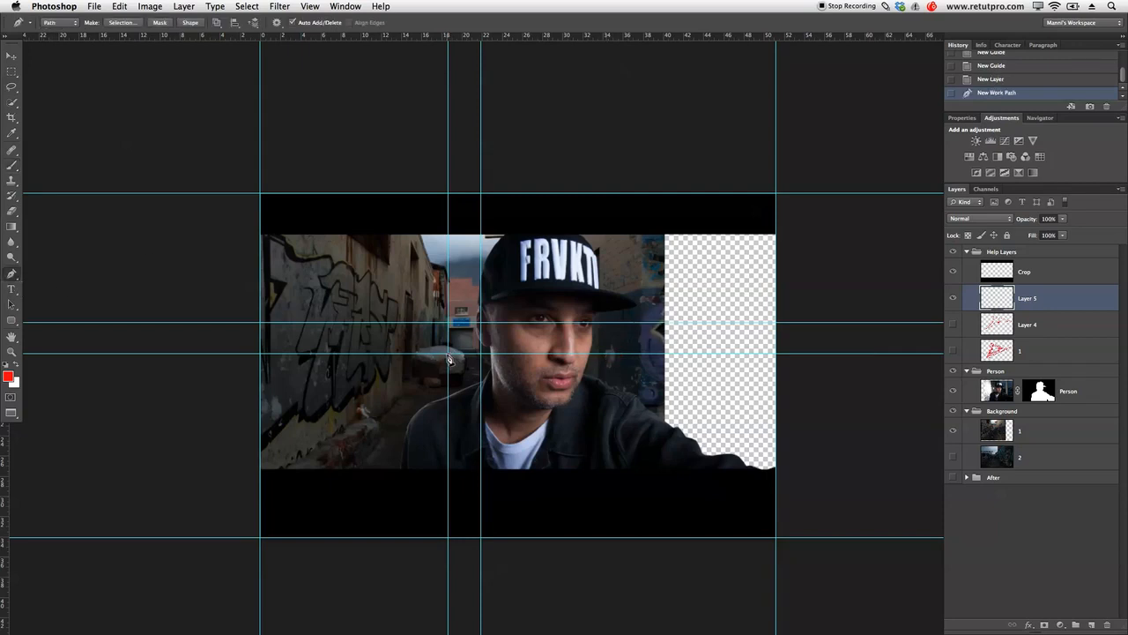
{"action": "left_click", "coordinate": [260, 537]}
{"action": "left_click", "coordinate": [243, 576]}
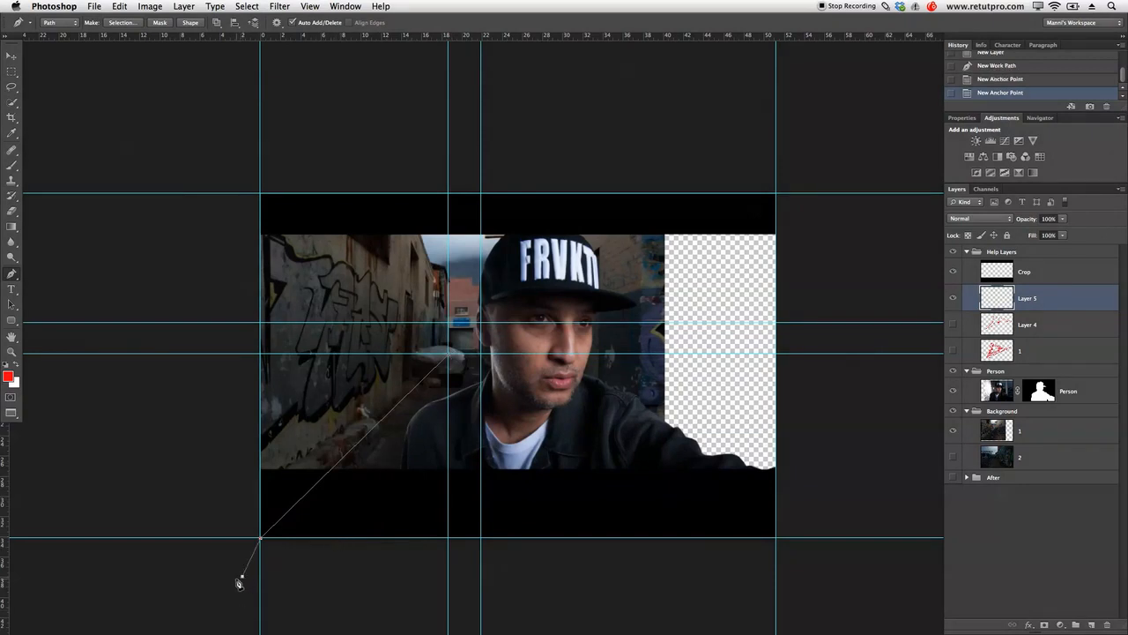
{"action": "left_click", "coordinate": [605, 582]}
{"action": "left_click", "coordinate": [732, 582]}
{"action": "left_click", "coordinate": [776, 537]}
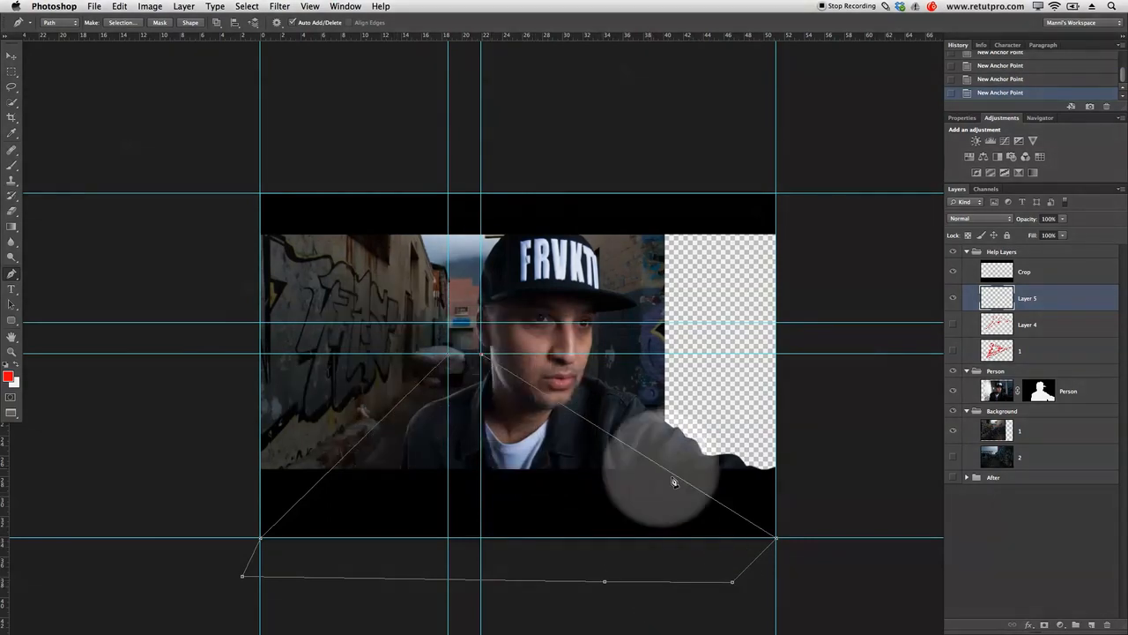
- Stroke the path in red with the Brush, dismiss the path and move Layer 5 above the Crop layer
{"action": "right_click", "coordinate": [537, 446]}
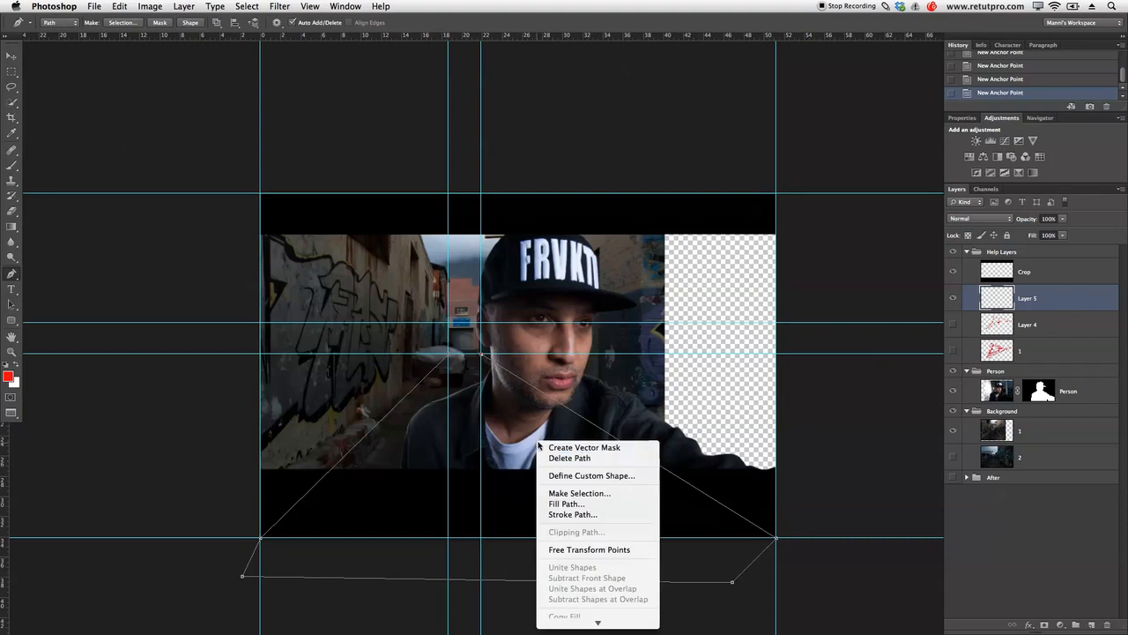
{"action": "left_click", "coordinate": [567, 515]}
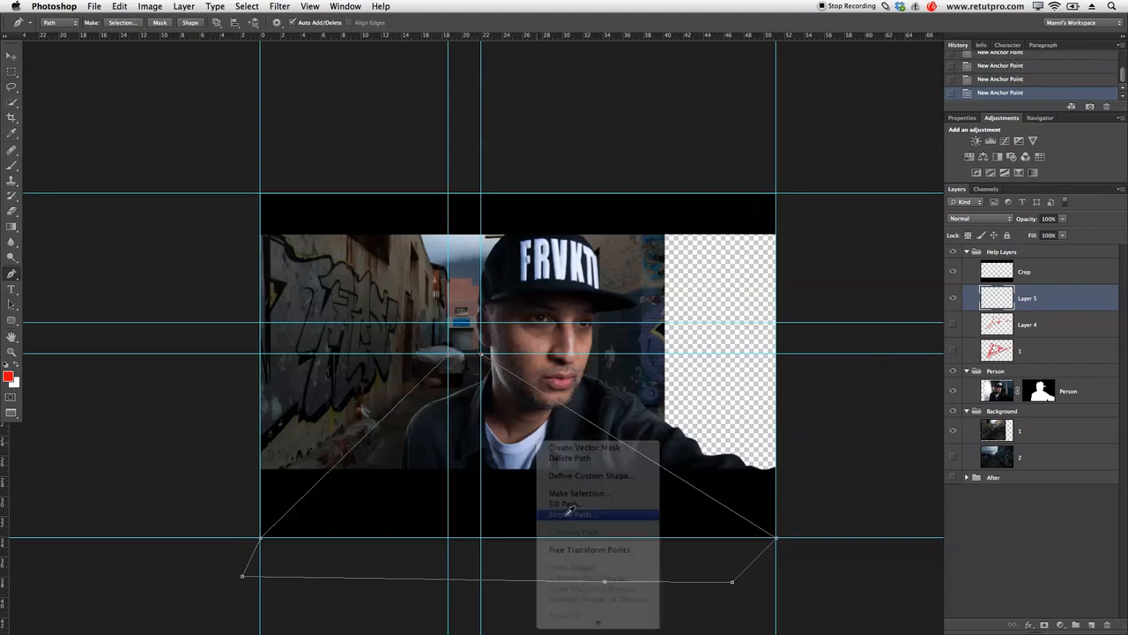
{"action": "left_click", "coordinate": [686, 406]}
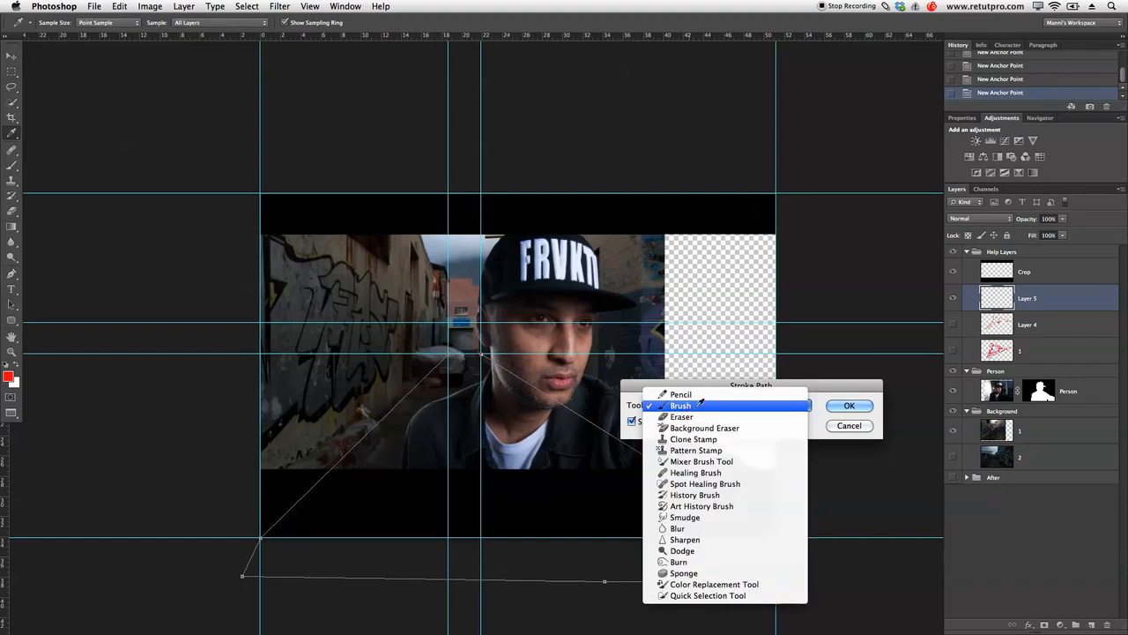
{"action": "left_click", "coordinate": [700, 403]}
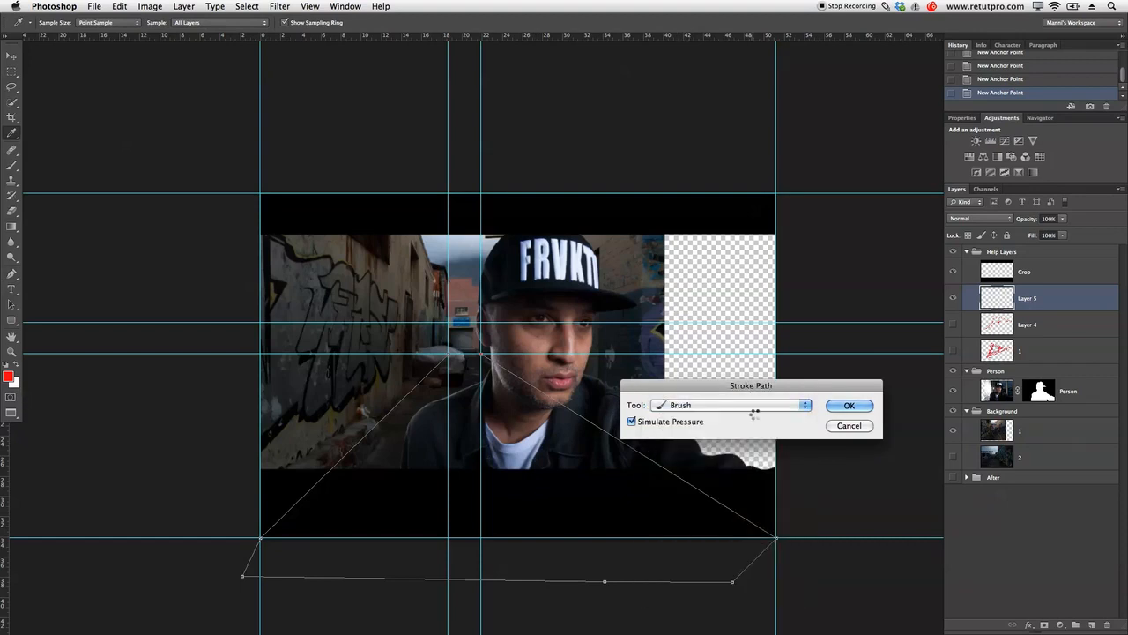
{"action": "left_click", "coordinate": [849, 405]}
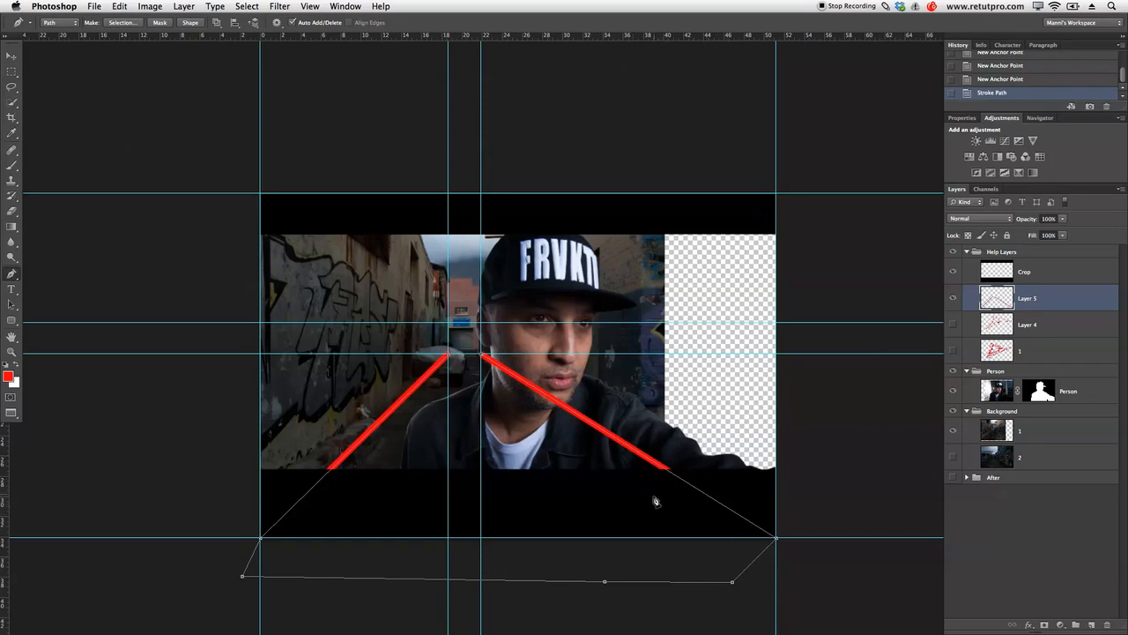
{"action": "key", "text": "Return"}
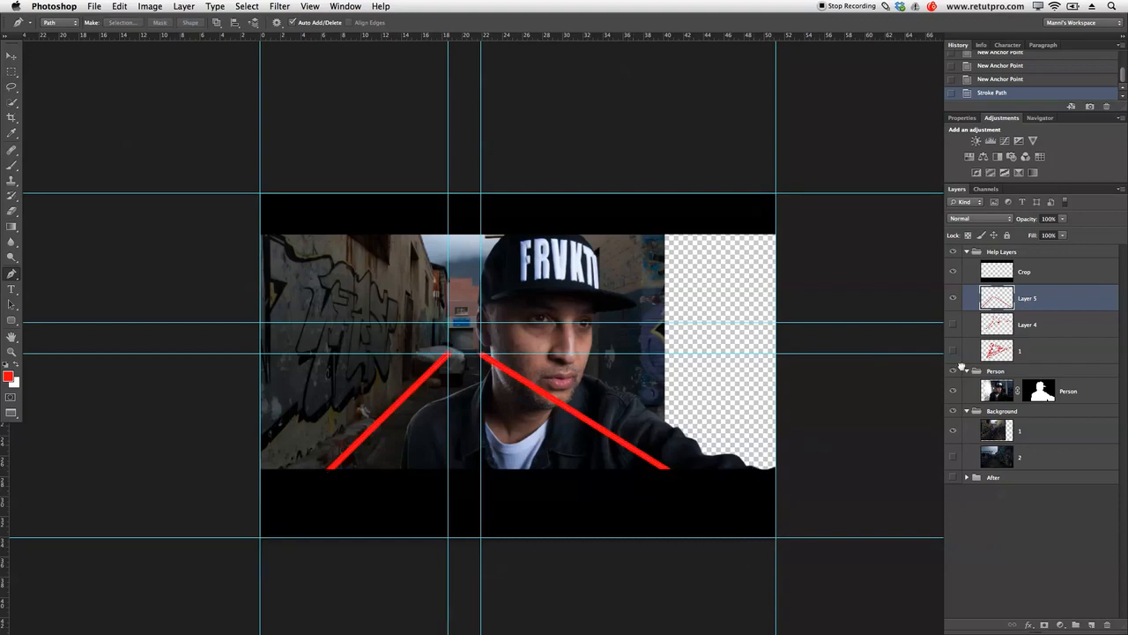
{"action": "left_click_drag", "start_coordinate": [995, 302], "coordinate": [996, 261]}
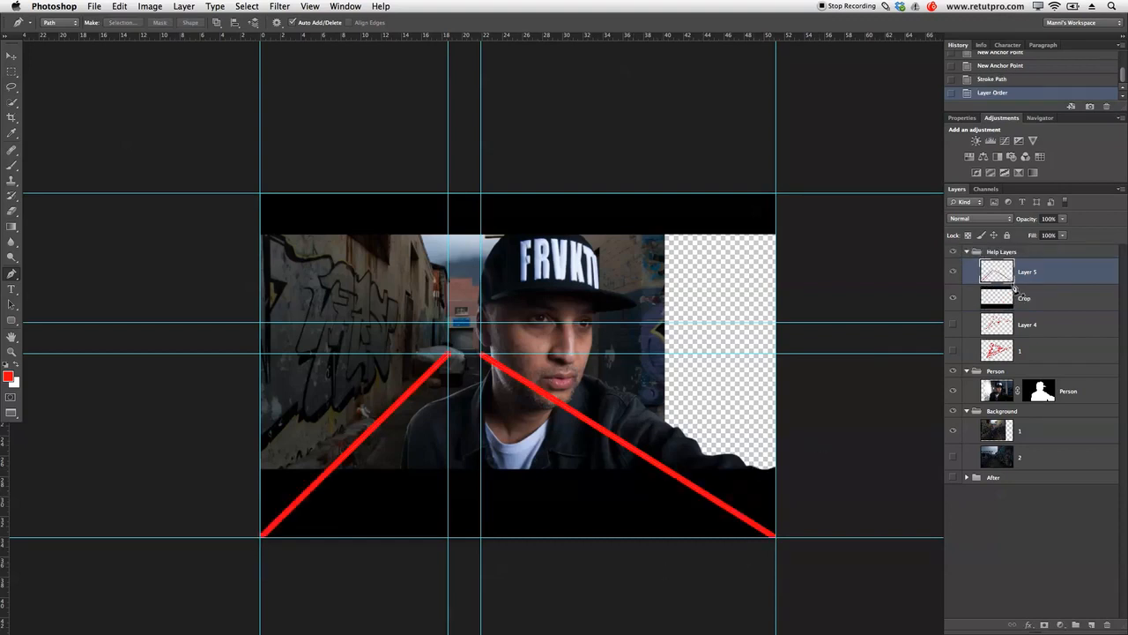
- Draw a pen path from the alley frame's upper guide intersections through the canvas's top corners, joined above the canvas
{"action": "left_click", "coordinate": [449, 324]}
{"action": "left_click", "coordinate": [261, 192]}
{"action": "left_click", "coordinate": [278, 163]}
{"action": "left_click", "coordinate": [375, 140]}
{"action": "left_click", "coordinate": [517, 135]}
{"action": "left_click", "coordinate": [620, 141]}
{"action": "left_click", "coordinate": [708, 145]}
{"action": "left_click", "coordinate": [776, 193]}
{"action": "left_click", "coordinate": [483, 327]}
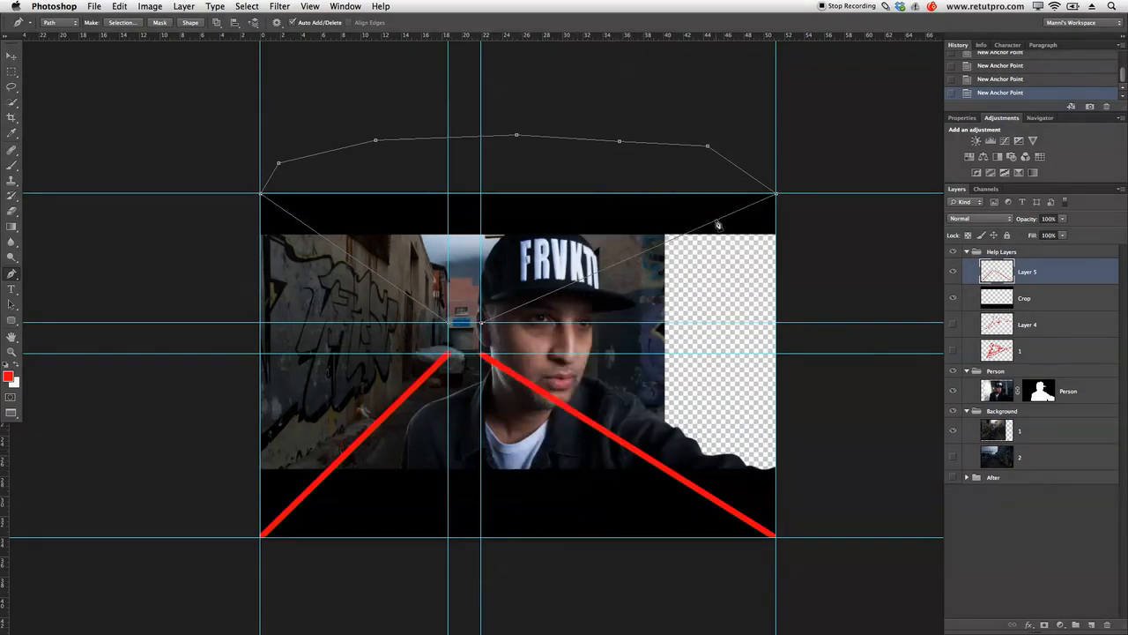
- Delete the path's anchor at the top-right canvas corner and connect the last point above the canvas directly to the alley frame's intersection
{"action": "left_click", "coordinate": [483, 324]}
{"action": "key", "text": "BackSpace"}
{"action": "left_click", "coordinate": [776, 196]}
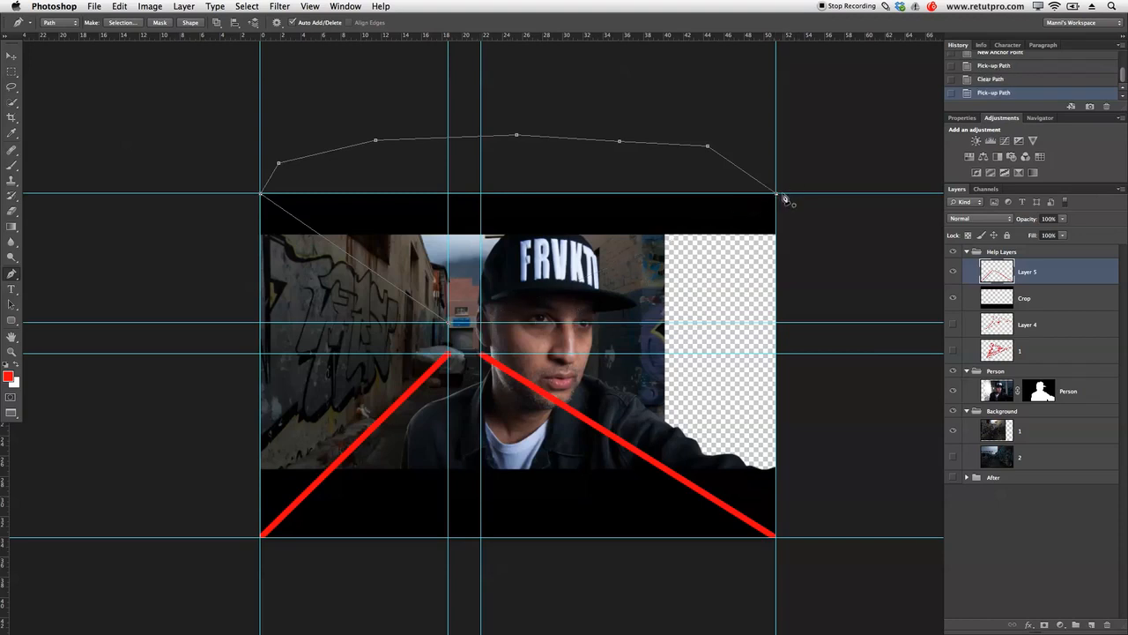
{"action": "key", "text": "BackSpace"}
{"action": "left_click", "coordinate": [709, 149]}
{"action": "left_click", "coordinate": [483, 323]}
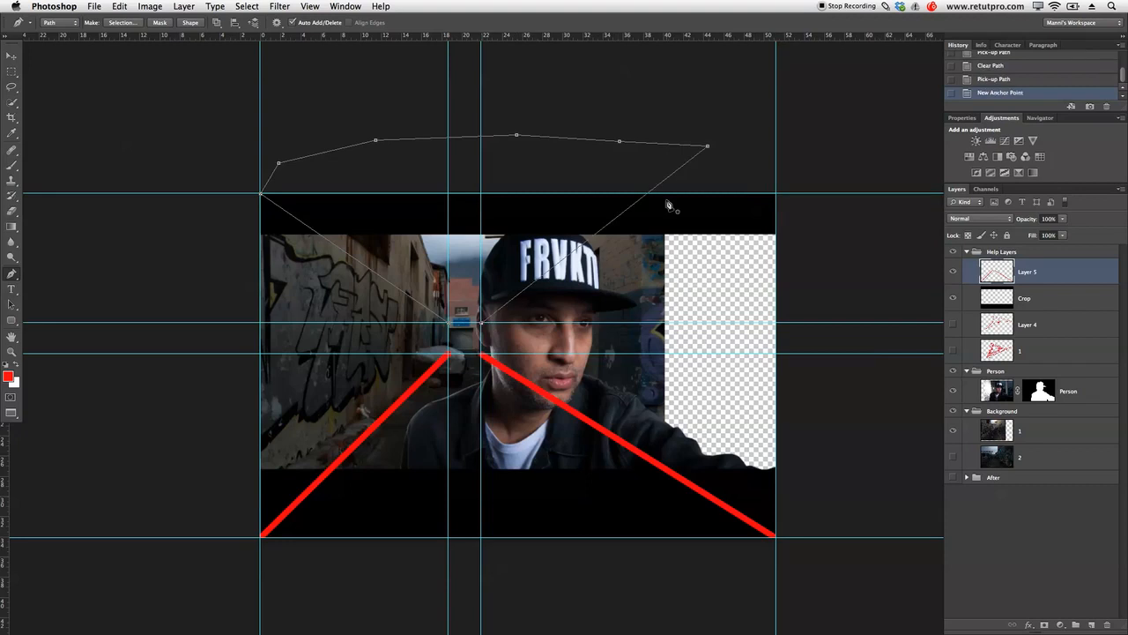
{"action": "key", "text": "BackSpace"}
{"action": "left_click", "coordinate": [708, 148]}
{"action": "left_click", "coordinate": [483, 325]}
- Stroke the upper path in red with the Brush on Layer 5 and dismiss the path
{"action": "right_click", "coordinate": [581, 319]}
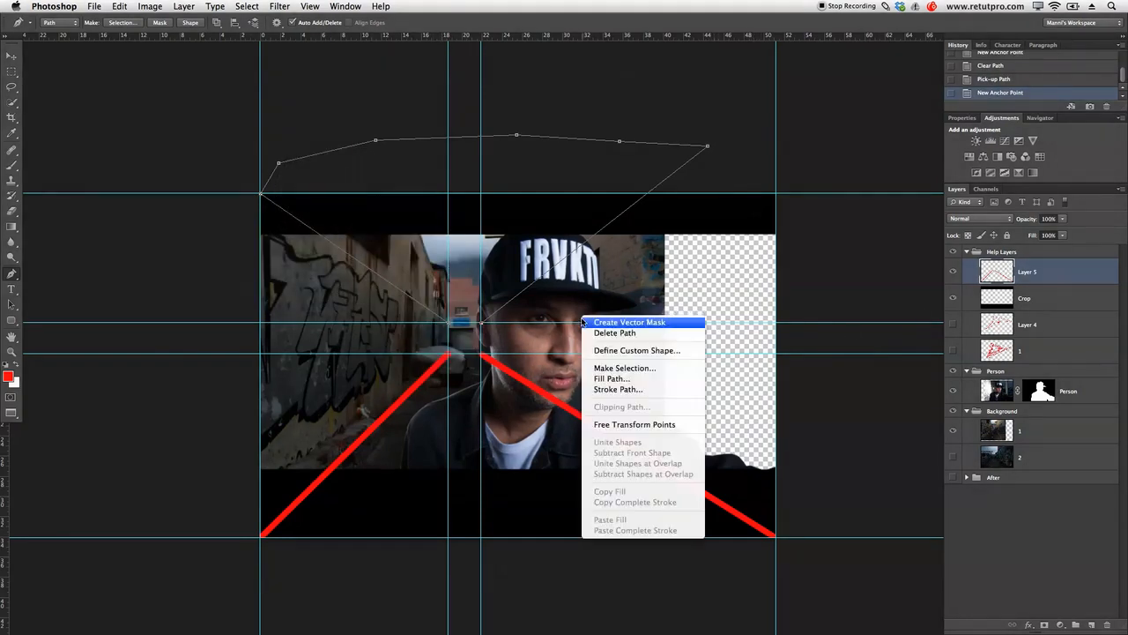
{"action": "left_click", "coordinate": [604, 390]}
{"action": "left_click", "coordinate": [838, 404]}
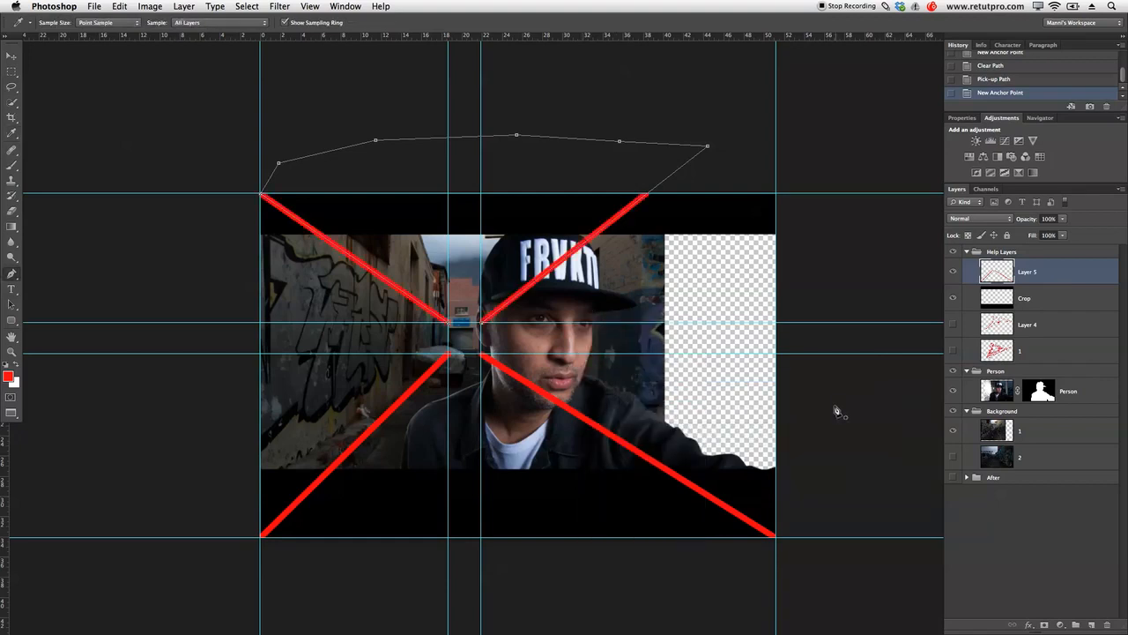
{"action": "key", "text": "Return"}
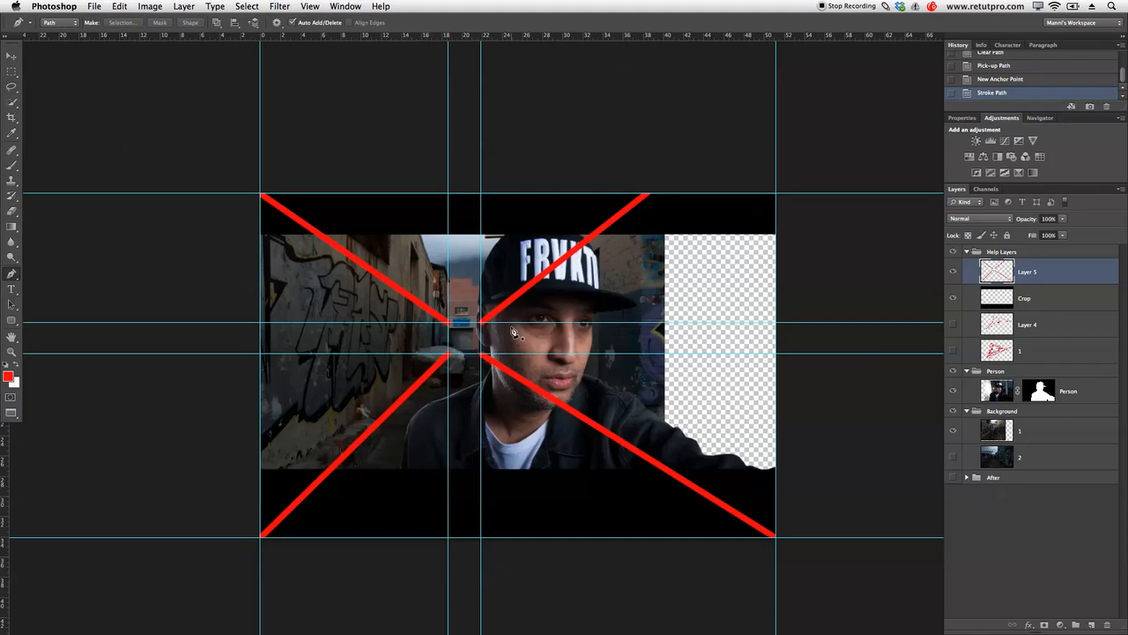
- Add a white layer mask to each of background layers 1 and 2, and make layer 2 visible
{"action": "left_click", "coordinate": [1022, 435]}
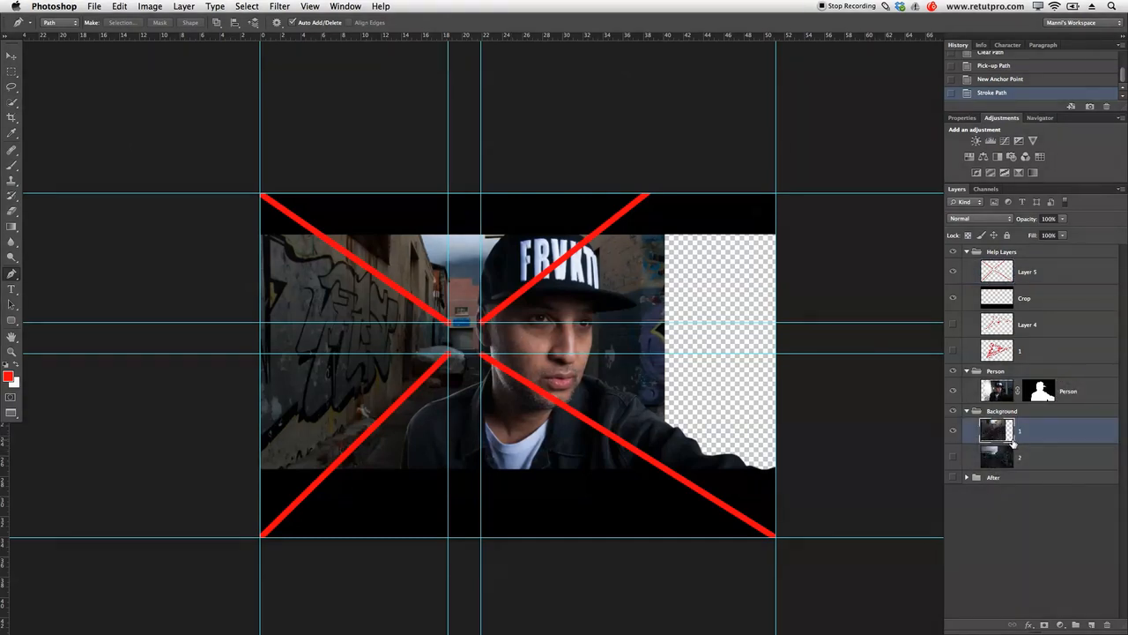
{"action": "left_click", "coordinate": [1044, 623]}
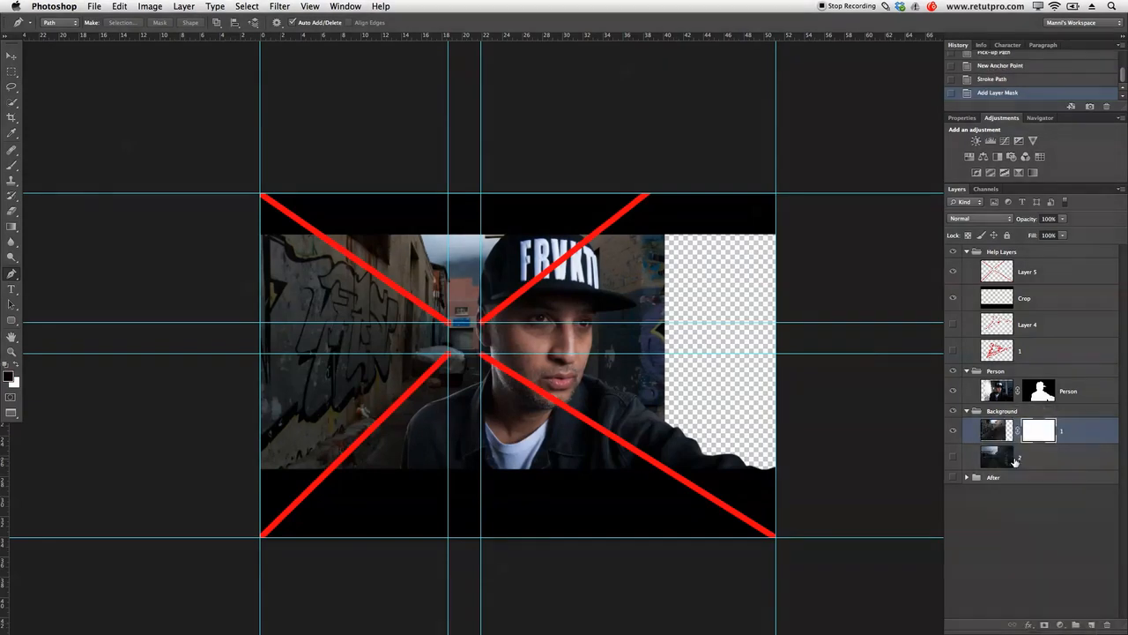
{"action": "left_click", "coordinate": [1006, 459]}
{"action": "left_click", "coordinate": [954, 458]}
{"action": "left_click", "coordinate": [1045, 624]}
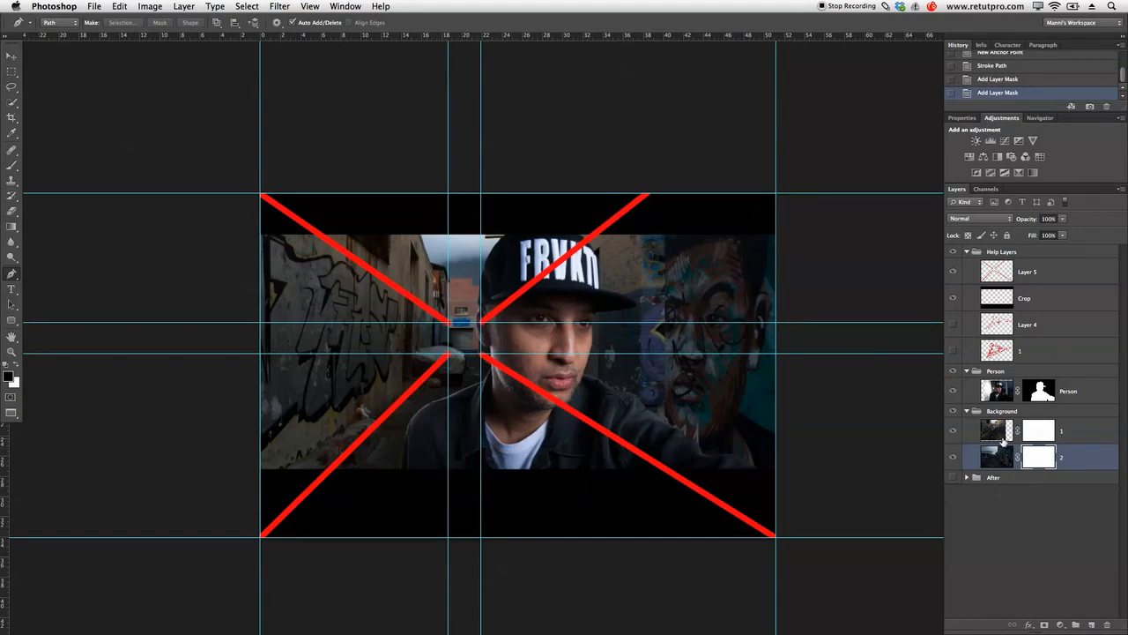
- Try to move background layer 1's image slightly upward, and undo the move
{"action": "left_click", "coordinate": [1002, 439]}
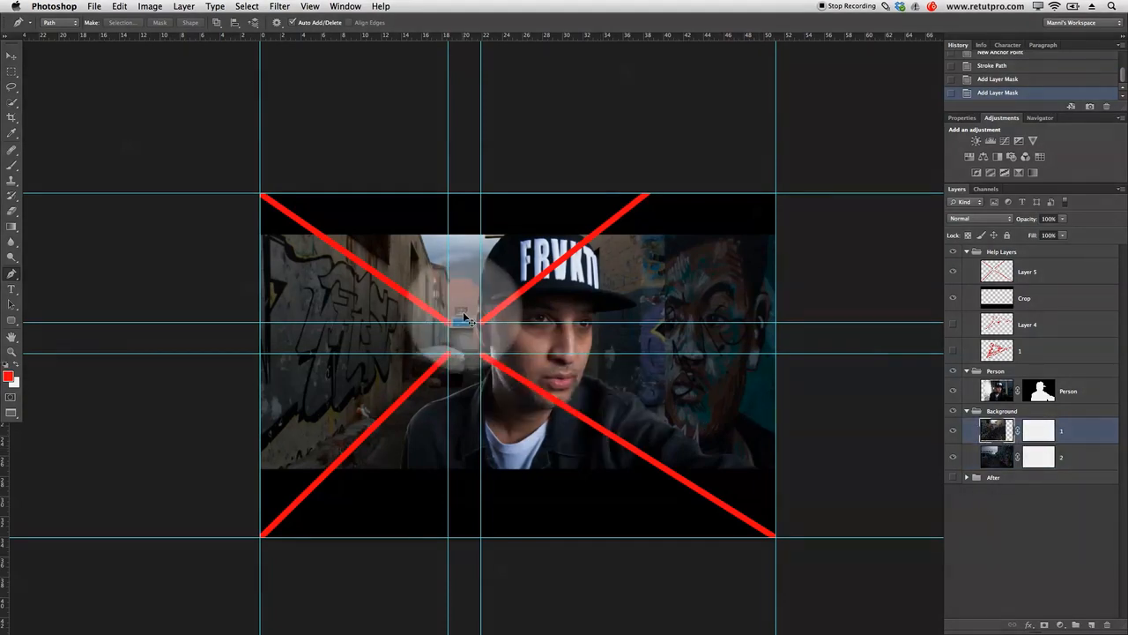
{"action": "key", "text": "v"}
{"action": "left_click_drag", "start_coordinate": [537, 361], "coordinate": [536, 357]}
{"action": "key", "text": "super+z"}
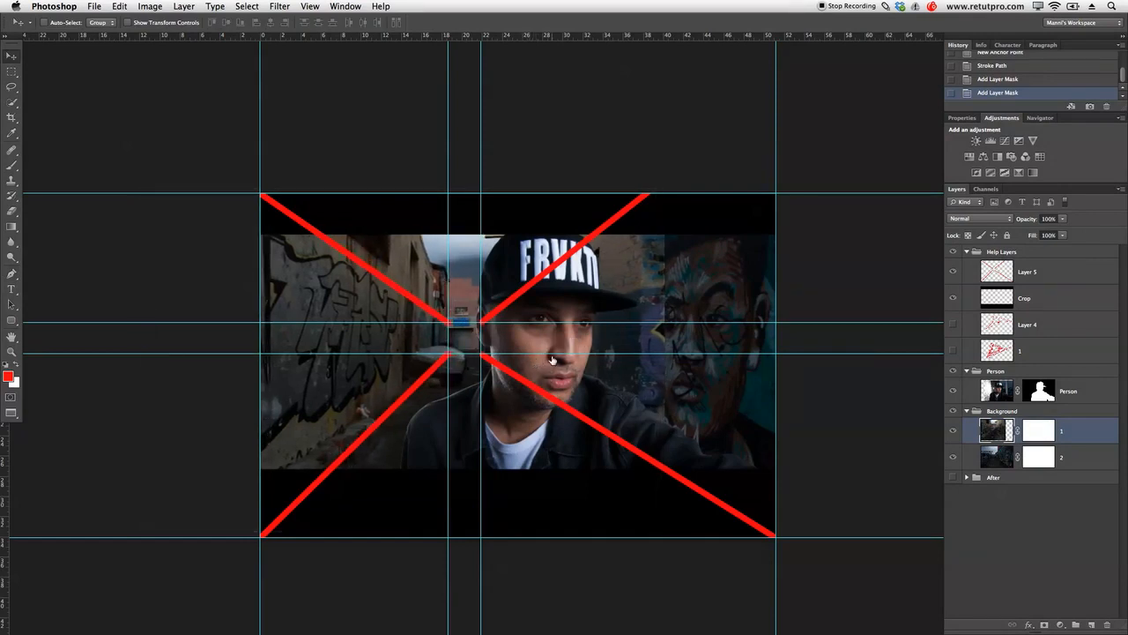
- Fill background layer 1's mask with black at 100% opacity from behind the person's face to the canvas's right edge, and deselect
{"action": "left_click", "coordinate": [1039, 435]}
{"action": "left_click", "coordinate": [12, 72]}
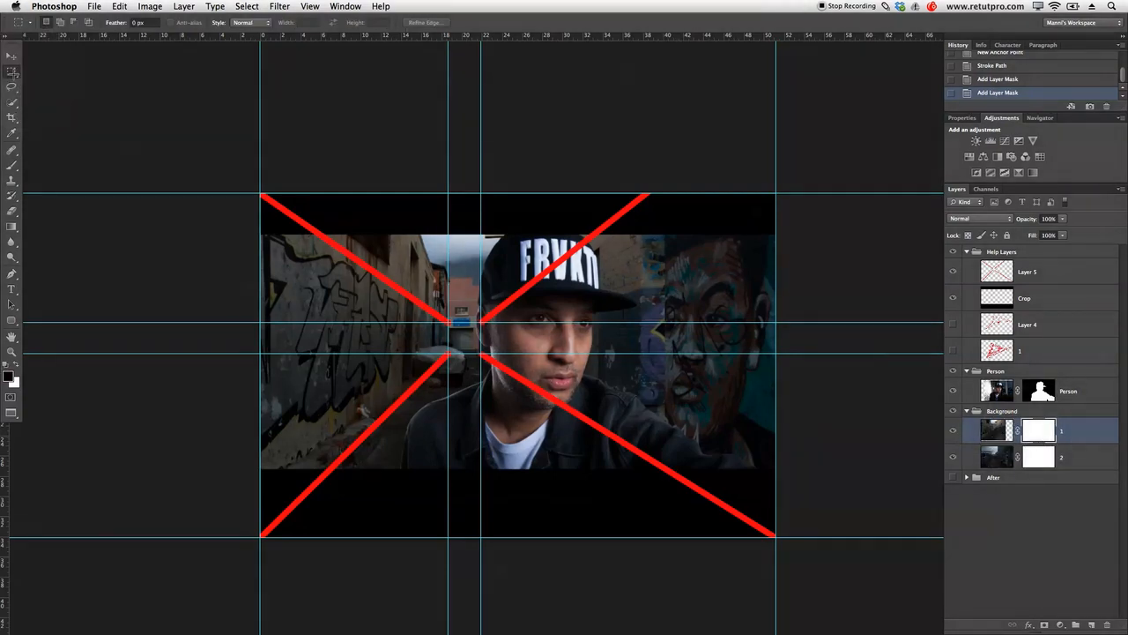
{"action": "left_click_drag", "start_coordinate": [795, 179], "coordinate": [511, 578]}
{"action": "right_click", "coordinate": [642, 465]}
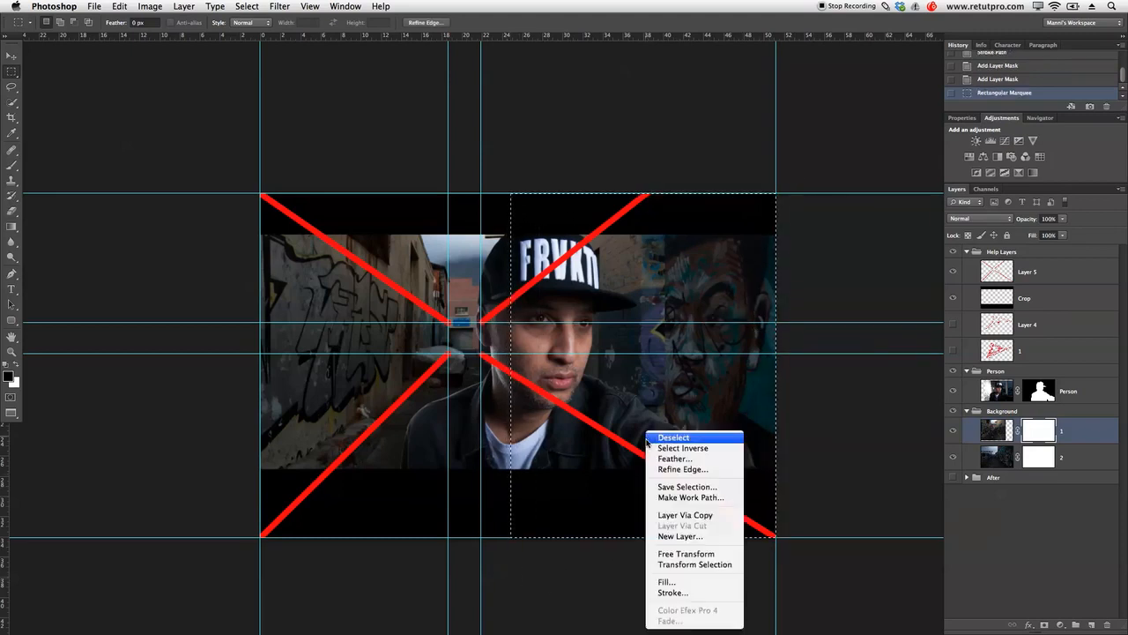
{"action": "left_click", "coordinate": [687, 582]}
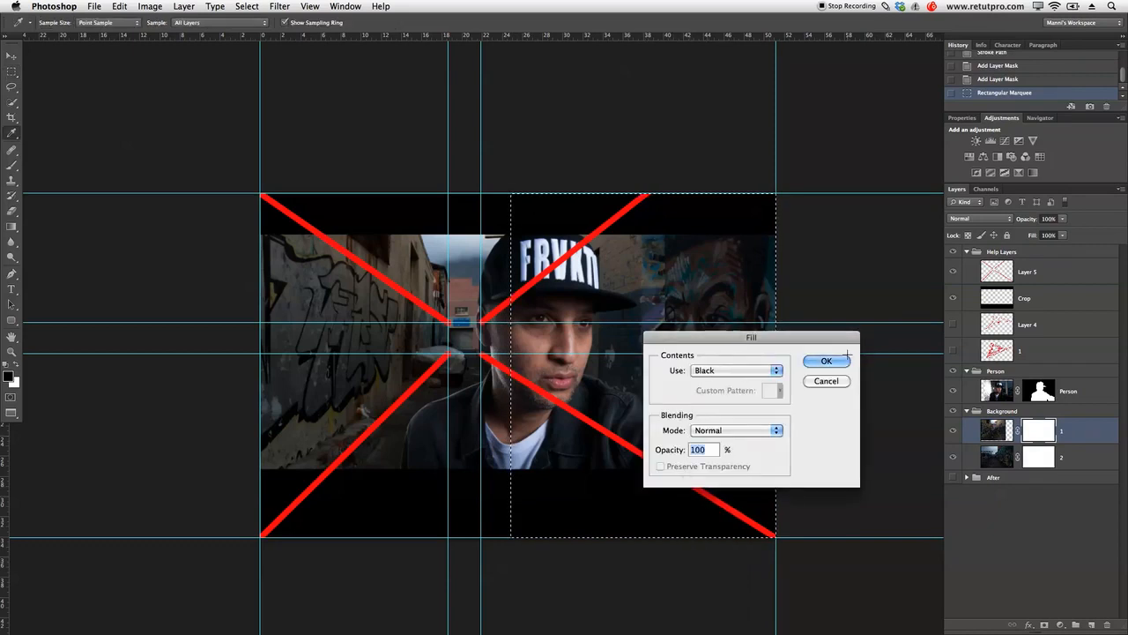
{"action": "left_click", "coordinate": [822, 361]}
{"action": "key", "text": "super+d"}
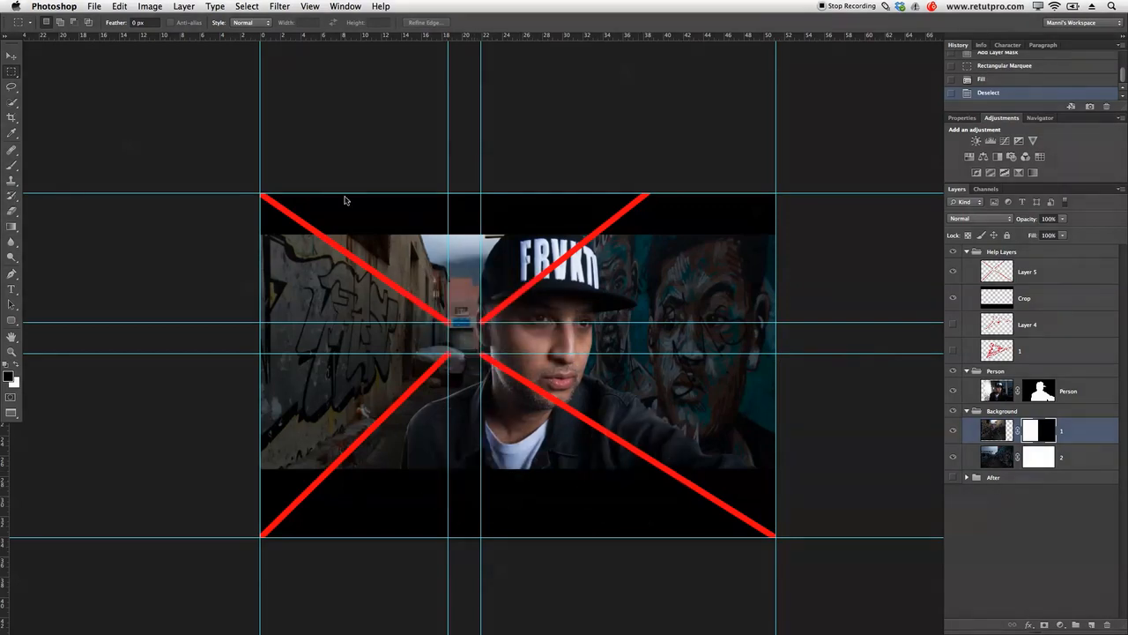
- Clear all guides and hide Layer 5's red lines after comparing the image with and without them
{"action": "left_click", "coordinate": [305, 7]}
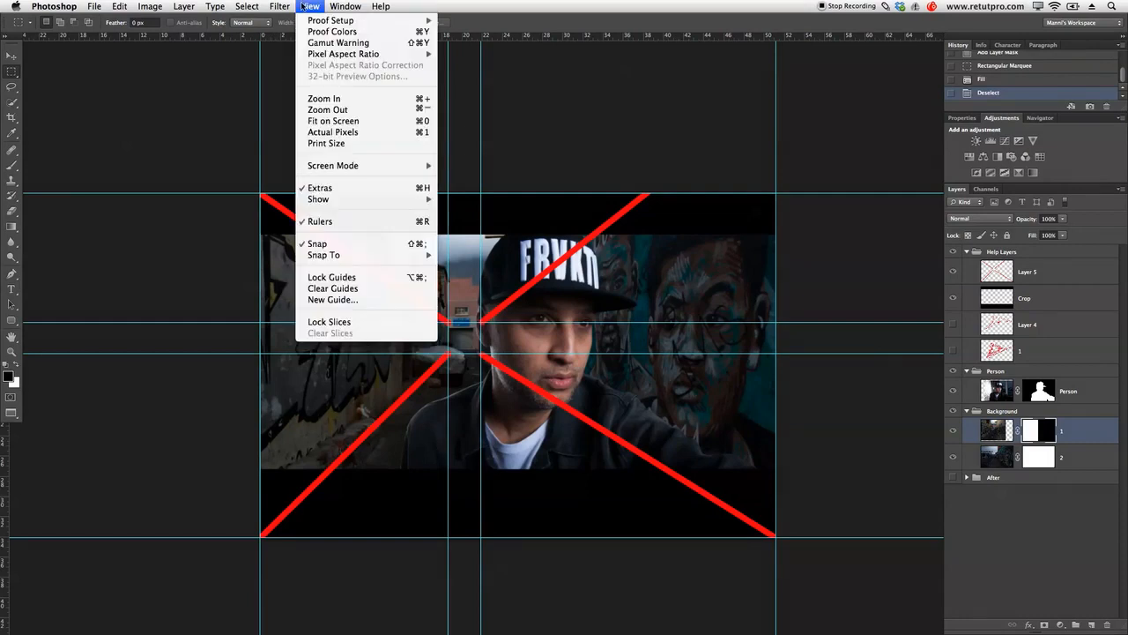
{"action": "left_click", "coordinate": [360, 289]}
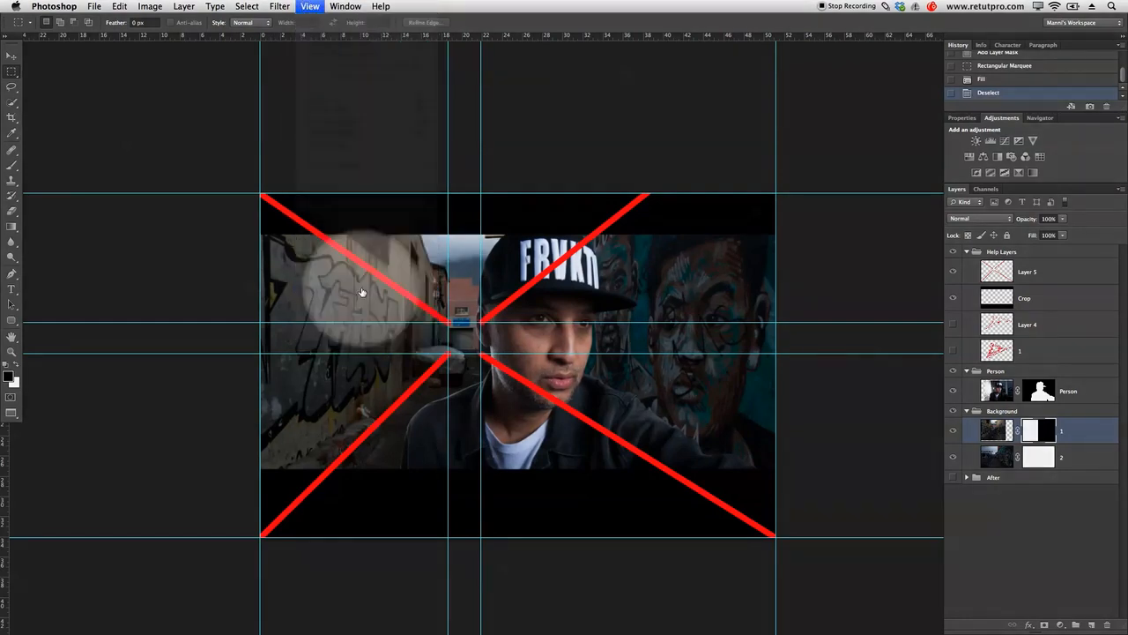
{"action": "left_click", "coordinate": [955, 273]}
{"action": "left_click", "coordinate": [954, 273]}
{"action": "left_click", "coordinate": [954, 273]}
{"action": "left_click", "coordinate": [954, 273]}
{"action": "left_click", "coordinate": [955, 273]}
{"action": "left_click", "coordinate": [954, 273]}
{"action": "left_click", "coordinate": [954, 273]}
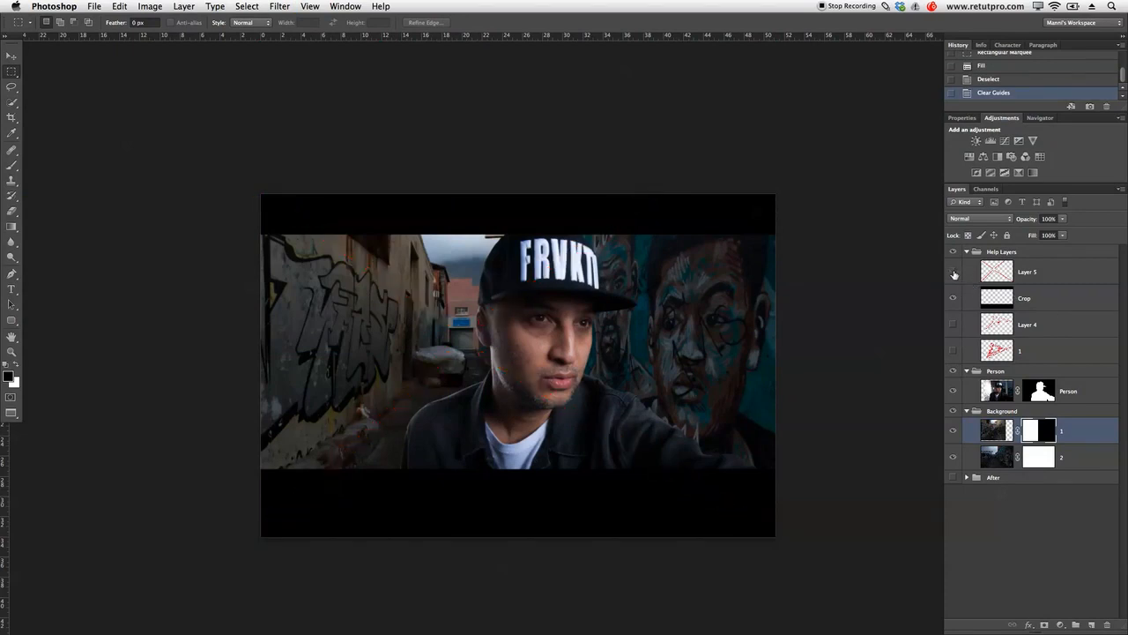
- Target the image of background layer 1 instead of its mask
{"action": "left_click", "coordinate": [1007, 433]}
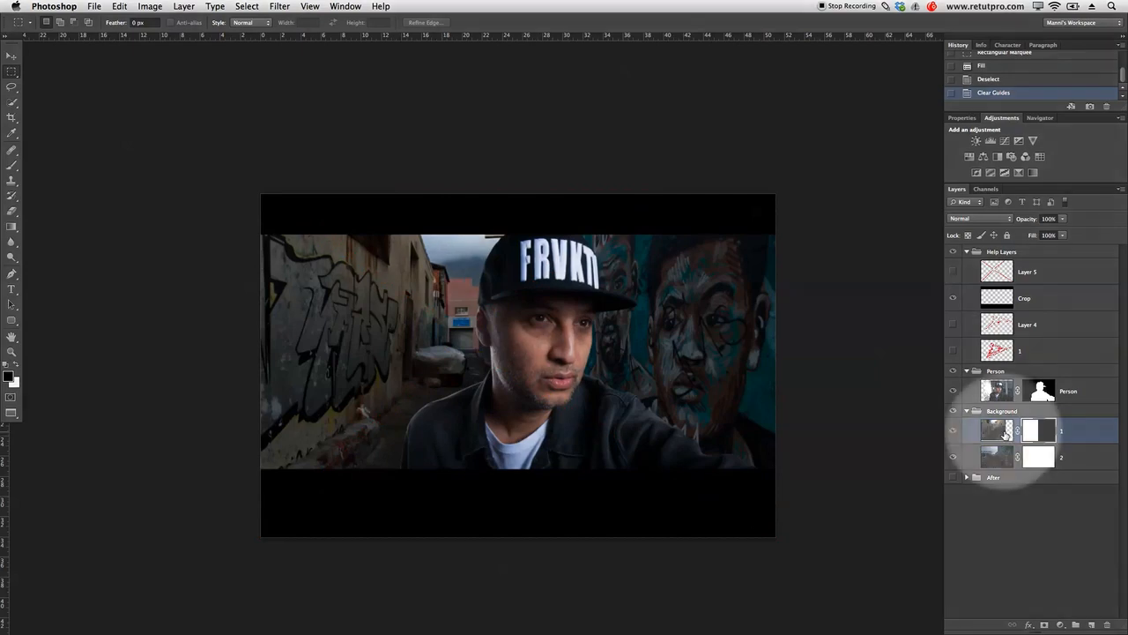
{"action": "left_click", "coordinate": [1003, 434]}
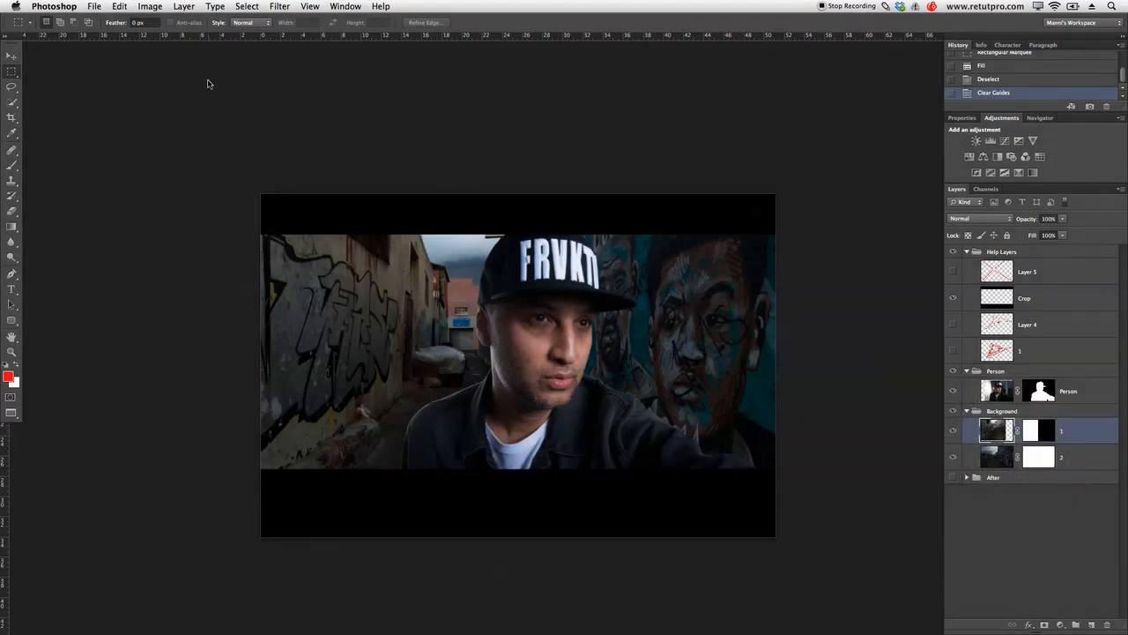
{"action": "left_click", "coordinate": [150, 6]}
{"action": "mouse_move", "coordinate": [186, 269]}
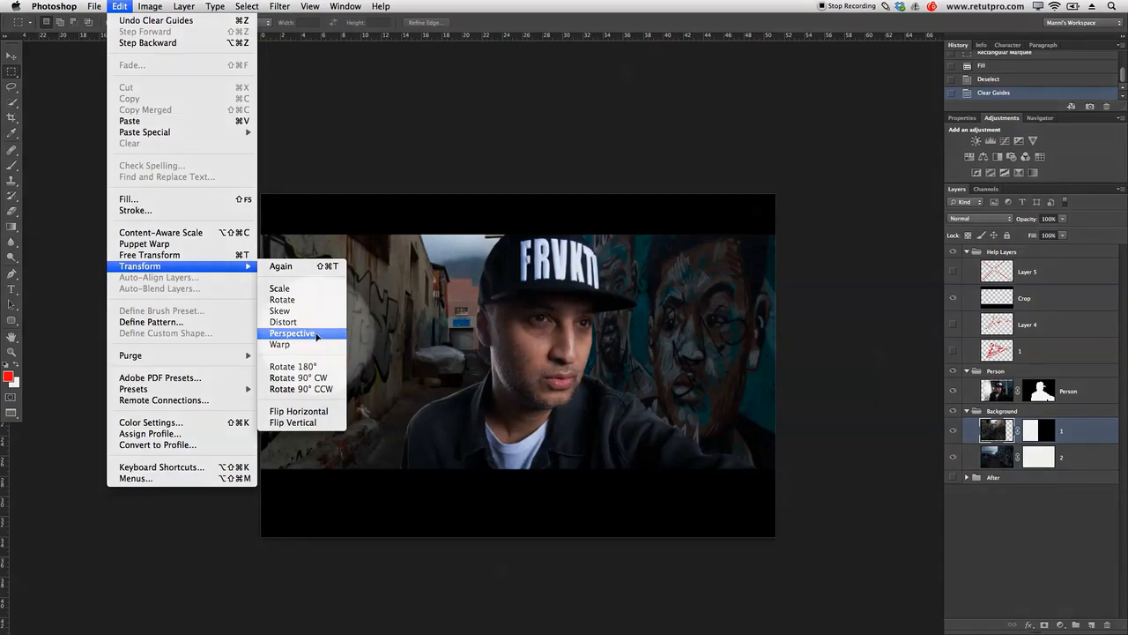
{"action": "left_click", "coordinate": [317, 333]}
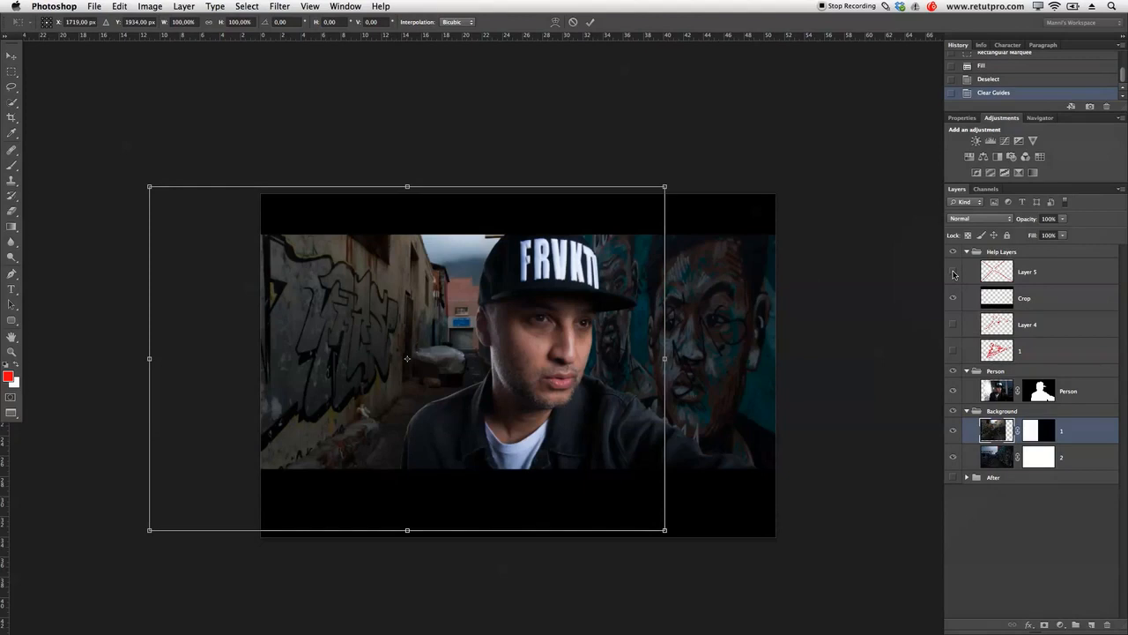
{"action": "left_click", "coordinate": [573, 22]}
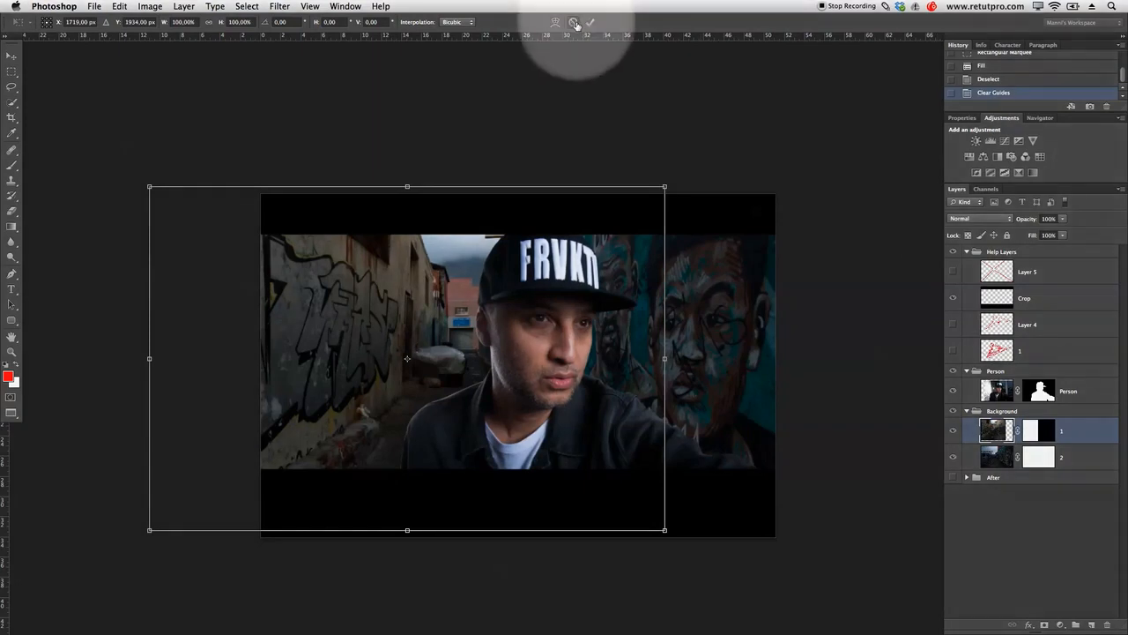
- Using Layer 5's red lines as a temporary reference, narrow background layer 1's left edge with a Perspective transform at -1.56 vertical skew
{"action": "left_click", "coordinate": [953, 271]}
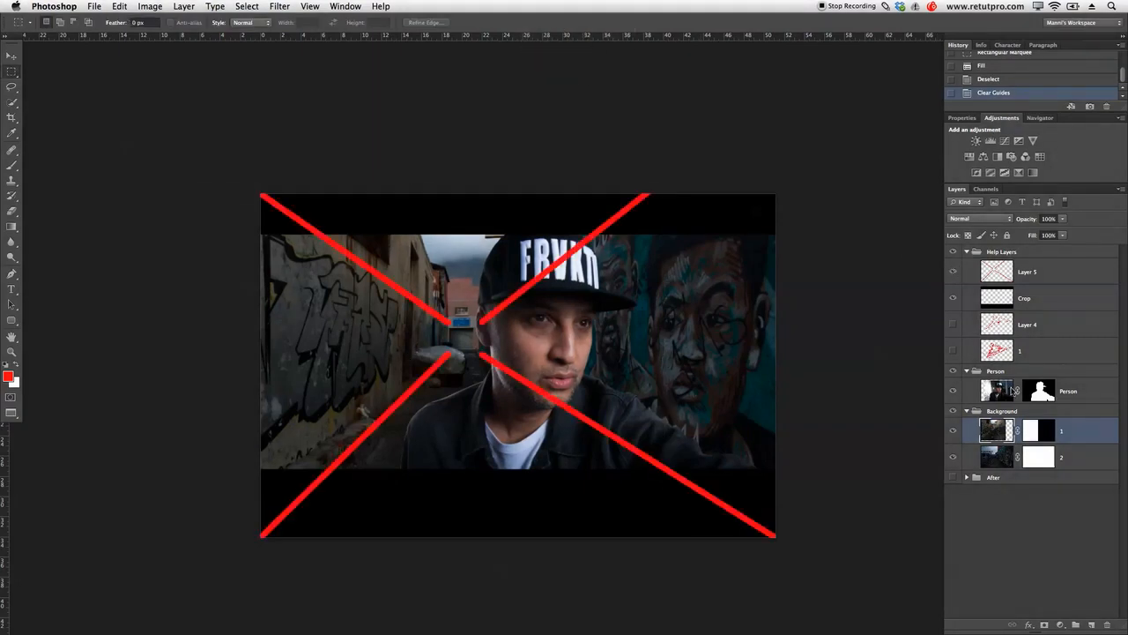
{"action": "left_click", "coordinate": [177, 5]}
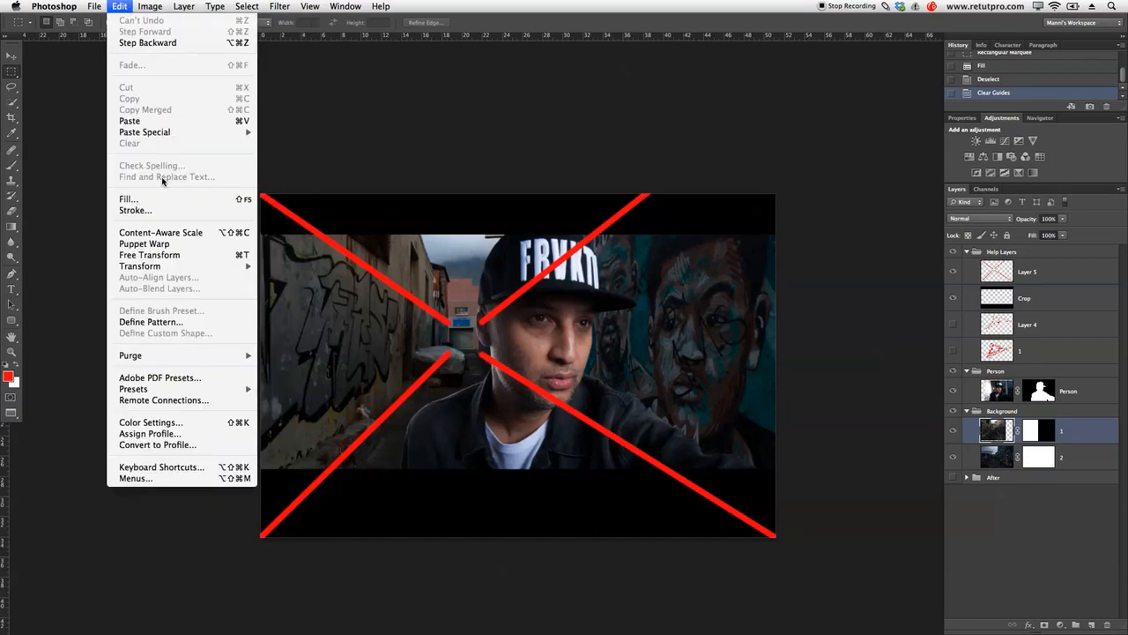
{"action": "mouse_move", "coordinate": [181, 265]}
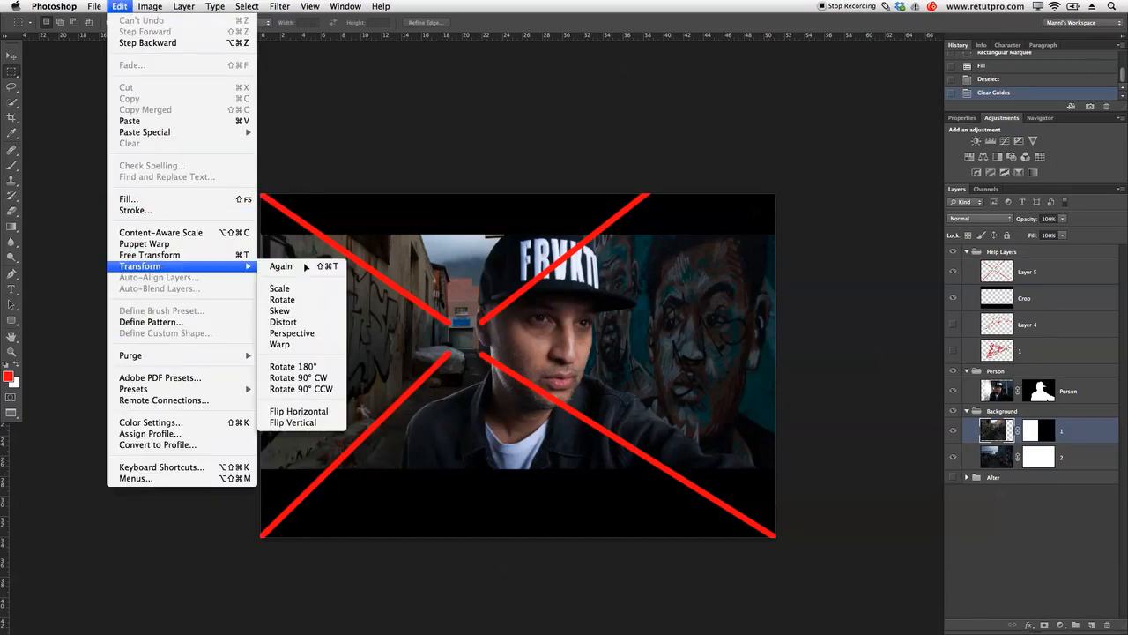
{"action": "left_click", "coordinate": [304, 324]}
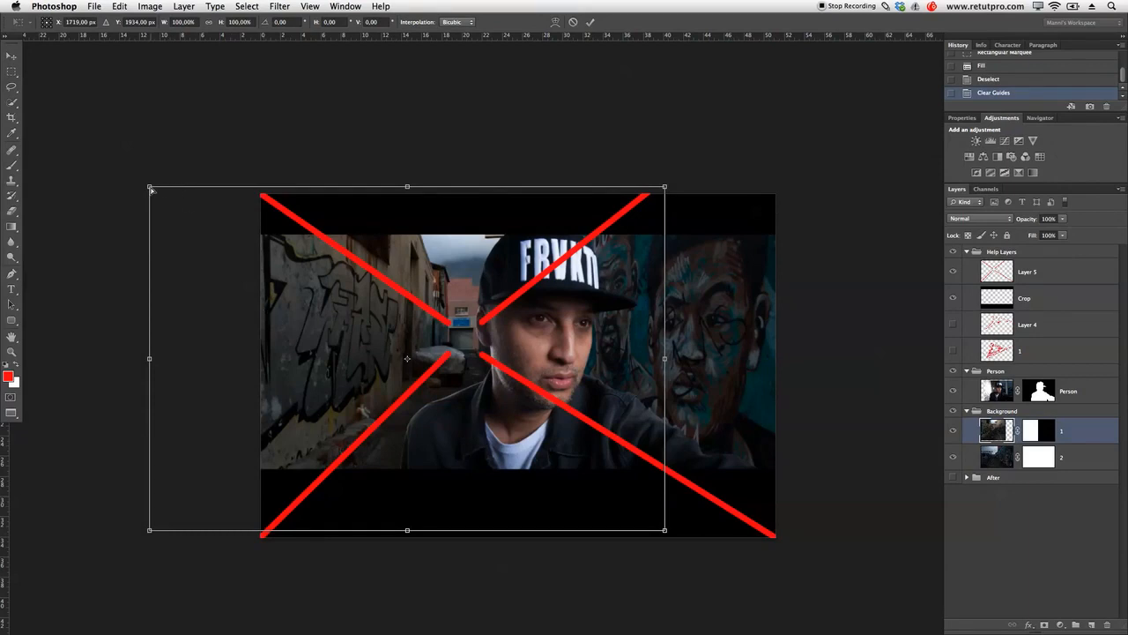
{"action": "mouse_move", "coordinate": [150, 187]}
{"action": "left_mouse_down"}
{"action": "mouse_move", "coordinate": [150, 150]}
{"action": "mouse_move", "coordinate": [154, 237]}
{"action": "mouse_move", "coordinate": [149, 200]}
{"action": "left_mouse_up"}
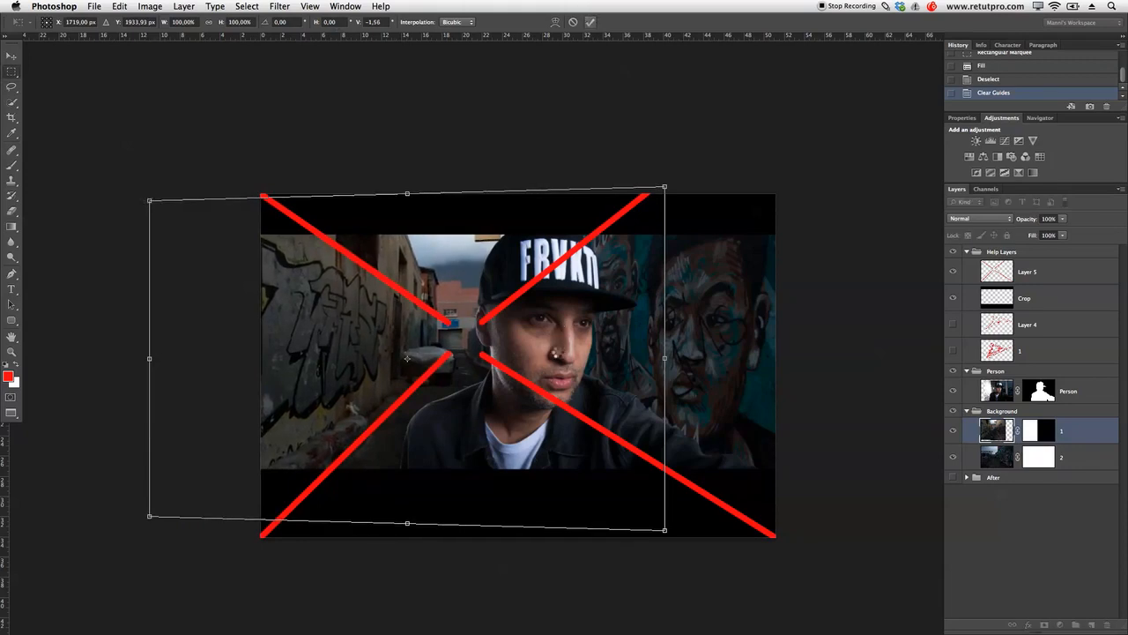
{"action": "left_click", "coordinate": [589, 22]}
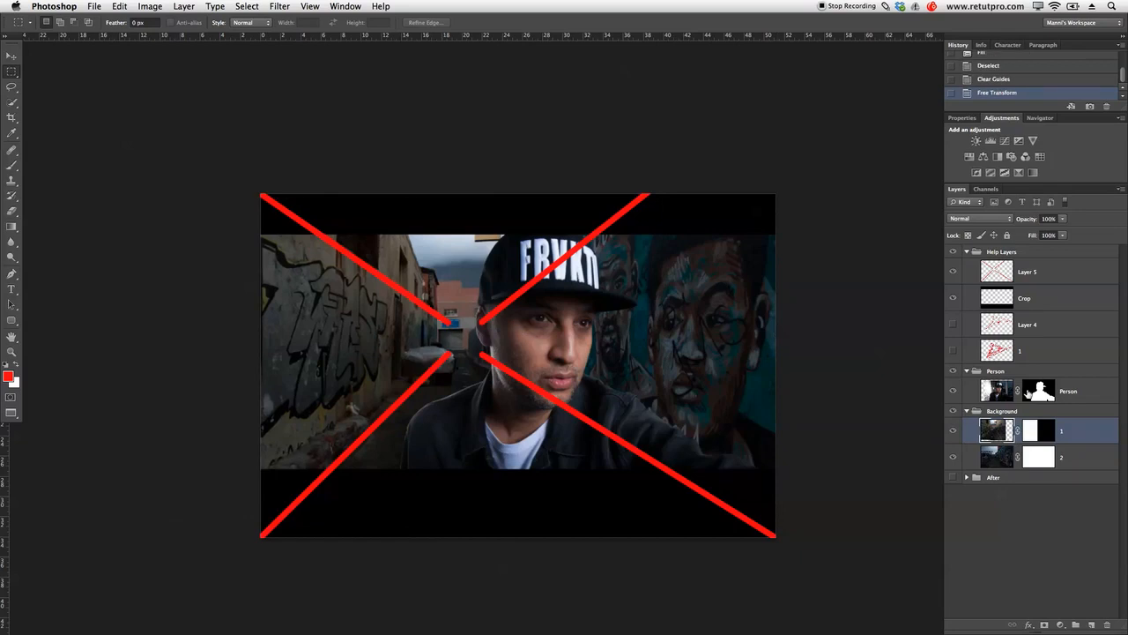
{"action": "left_click", "coordinate": [955, 272]}
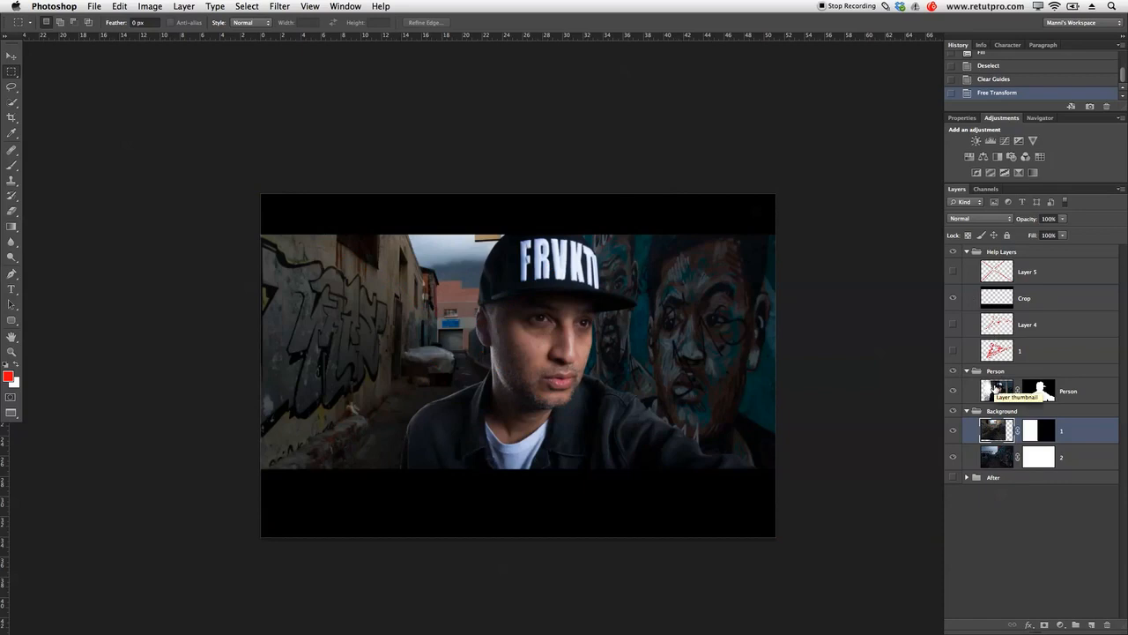
- Move the Person layer left and slightly up, exposing more of the painted wall behind the shoulder
{"action": "left_click", "coordinate": [1009, 394]}
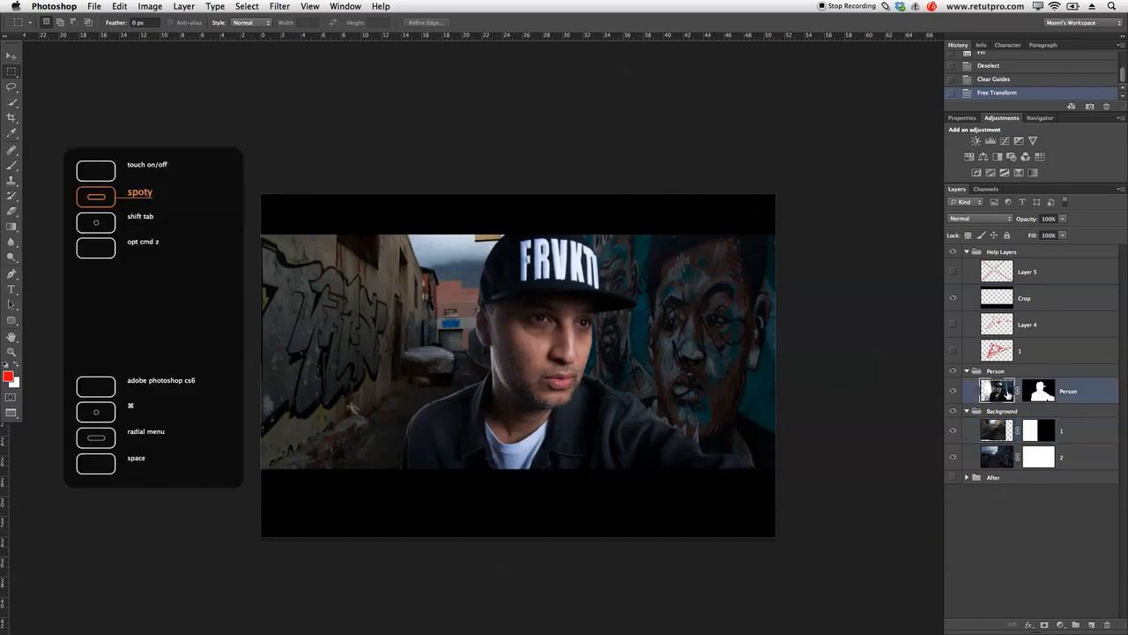
{"action": "key", "text": "v"}
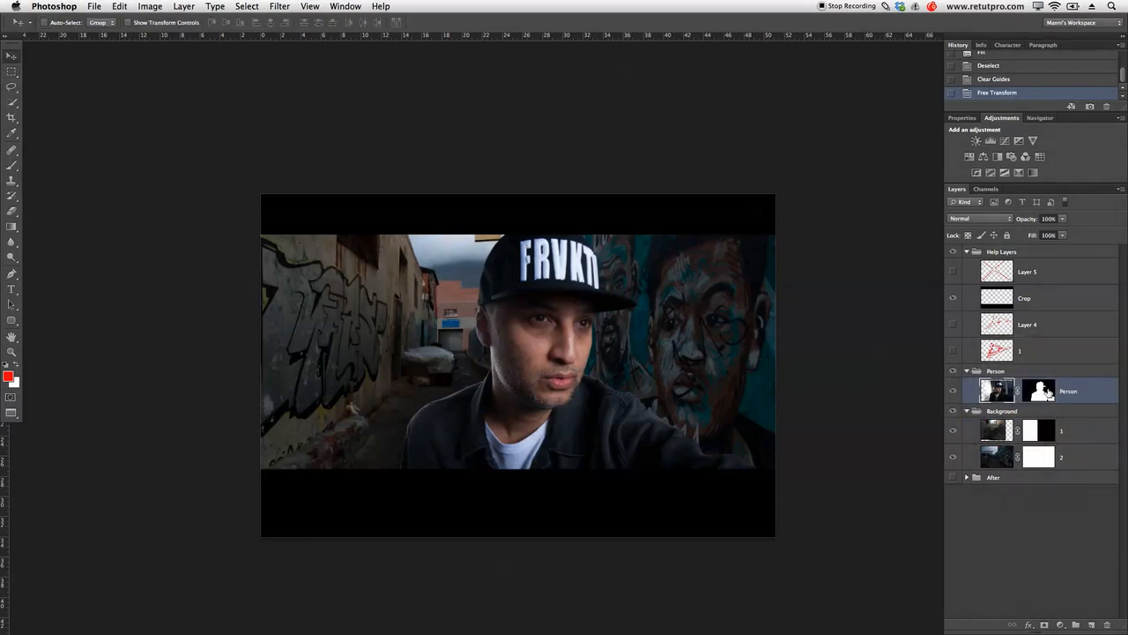
{"action": "key", "text": "Left"}
{"action": "key", "text": "Left"}
{"action": "key", "text": "Left"}
{"action": "key", "text": "Left"}
{"action": "key", "text": "Left"}
{"action": "key", "text": "Left"}
{"action": "key", "text": "Left"}
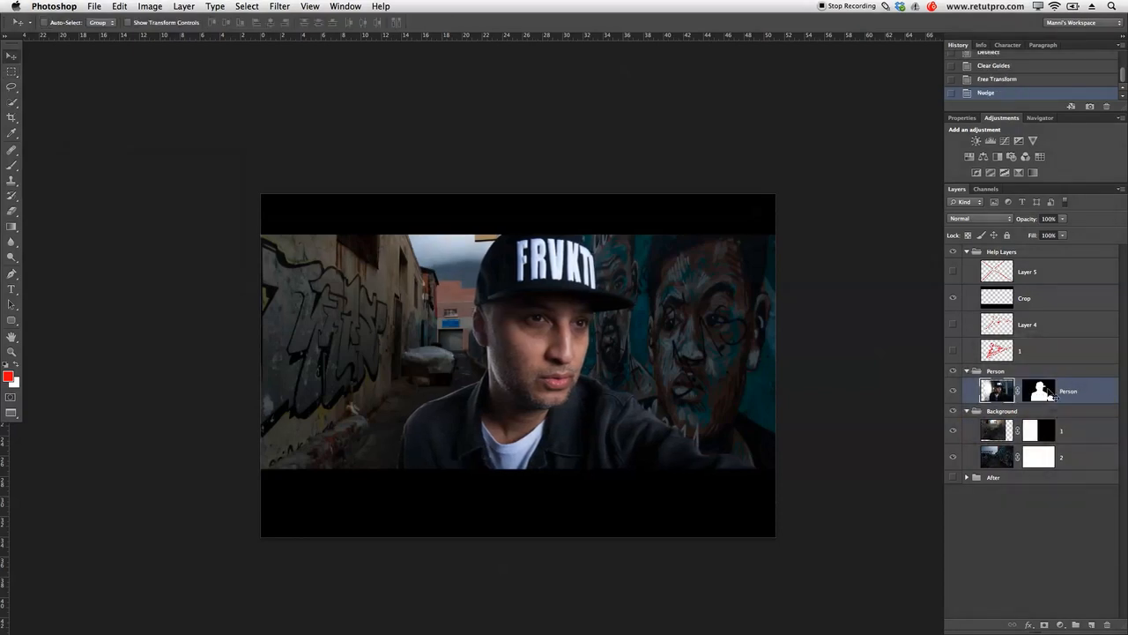
{"action": "left_click_drag", "start_coordinate": [608, 435], "coordinate": [593, 432]}
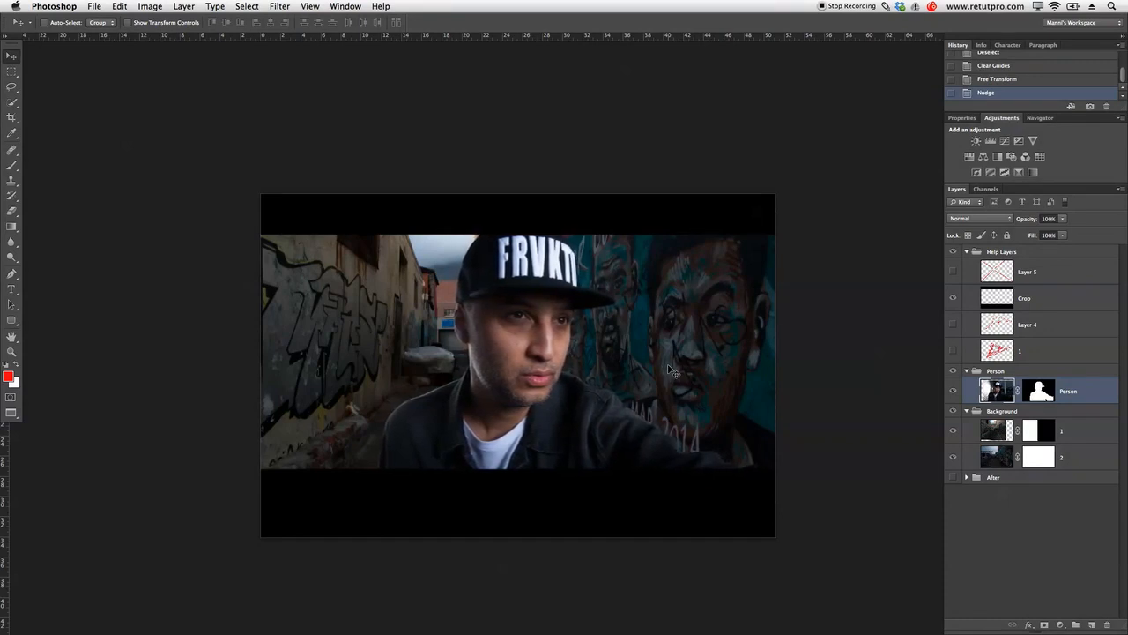
- Toggle the visibility of background layers 2 and 1 in turn to examine which part of the frame each one covers
{"action": "left_click", "coordinate": [1008, 458]}
{"action": "left_click", "coordinate": [1038, 459]}
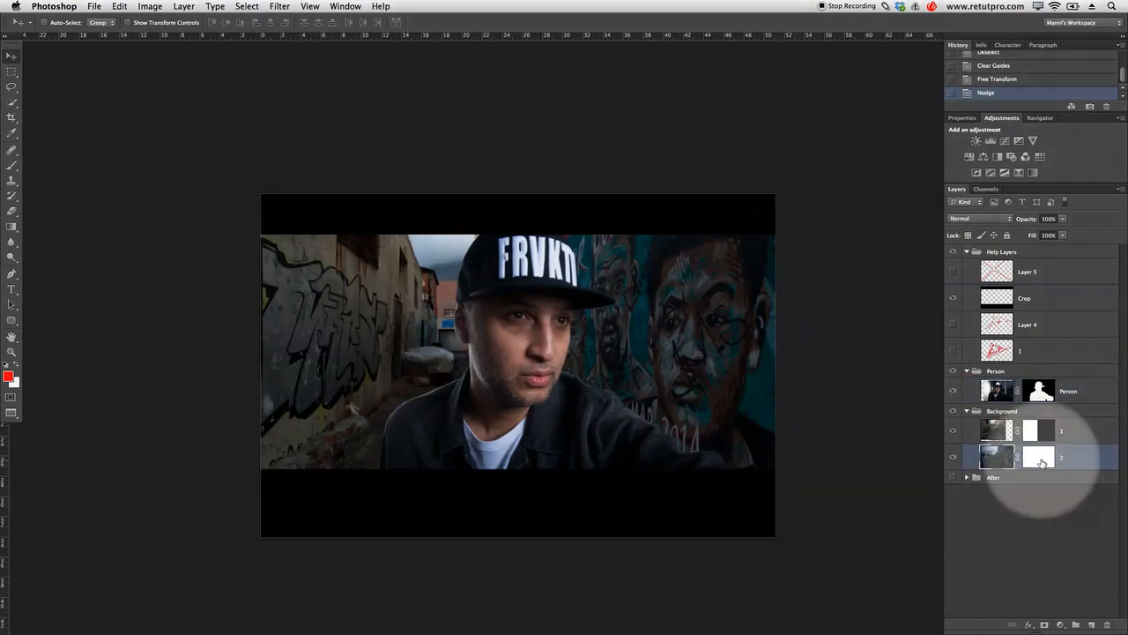
{"action": "left_click", "coordinate": [953, 457]}
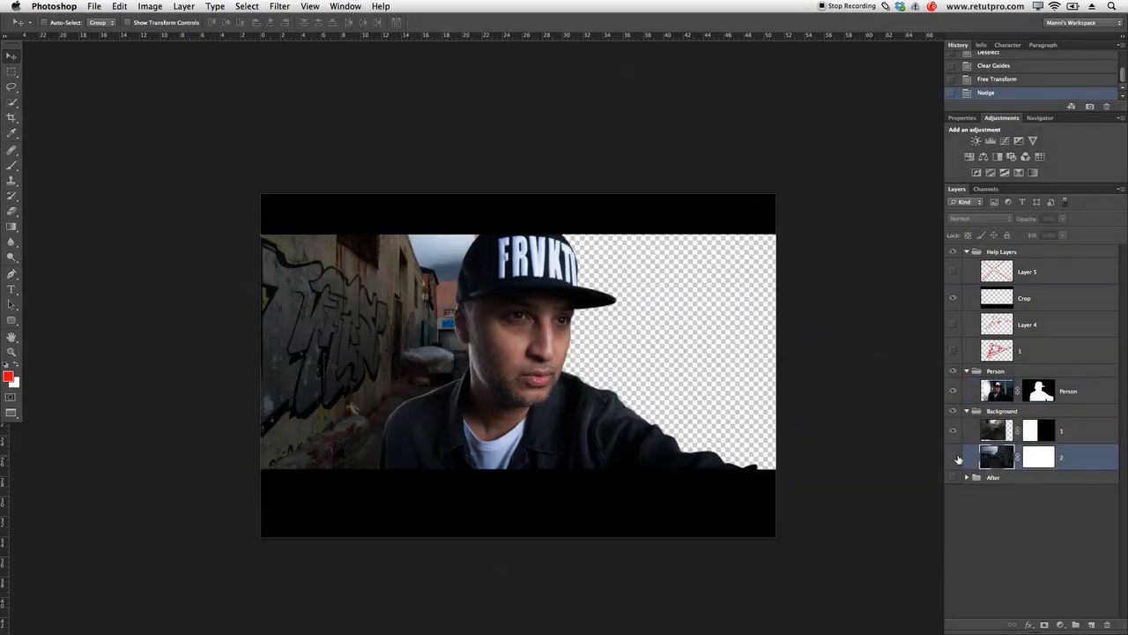
{"action": "left_click", "coordinate": [953, 456]}
{"action": "left_click", "coordinate": [952, 456]}
{"action": "left_click", "coordinate": [952, 457]}
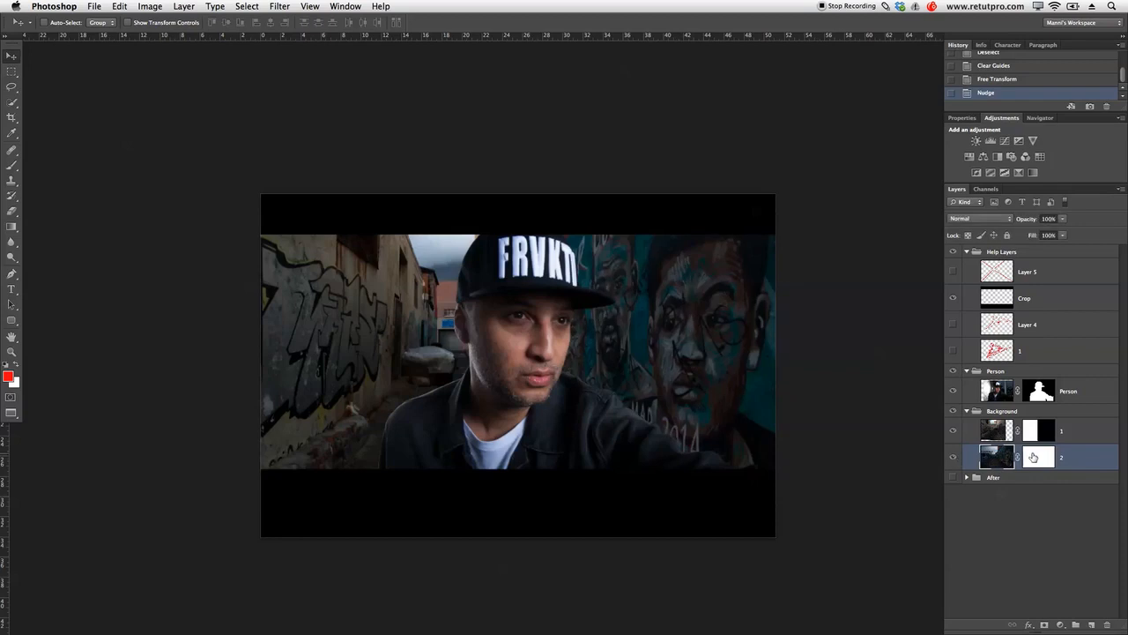
{"action": "left_click", "coordinate": [954, 432]}
{"action": "left_click", "coordinate": [953, 431]}
{"action": "left_click", "coordinate": [953, 432]}
{"action": "left_click", "coordinate": [954, 432]}
- Fill background layer 2's mask with black from the canvas's left edge to behind the face, deselect, and target the layer's image
{"action": "left_click", "coordinate": [1036, 456]}
{"action": "key", "text": "m"}
{"action": "left_click_drag", "start_coordinate": [236, 196], "coordinate": [542, 559]}
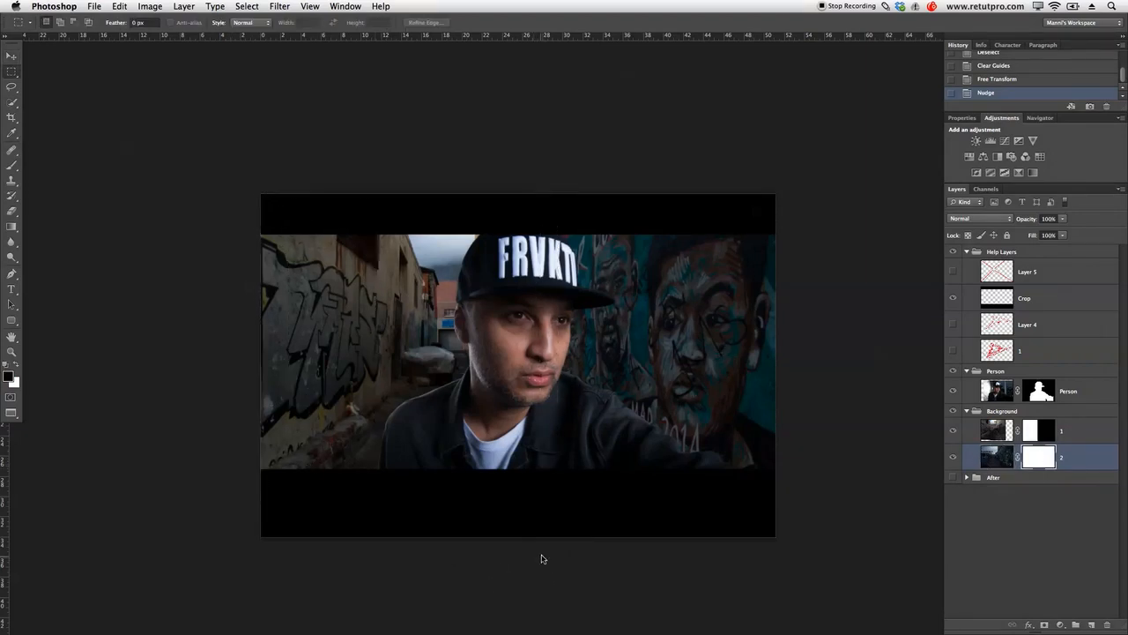
{"action": "right_click", "coordinate": [511, 331]}
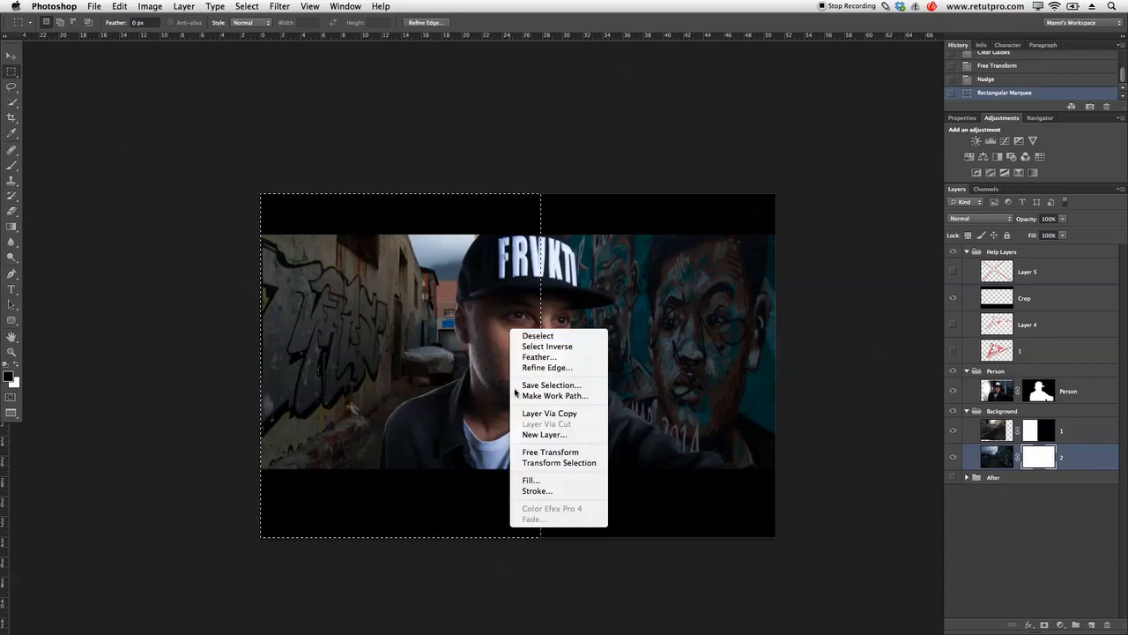
{"action": "left_click", "coordinate": [532, 481]}
{"action": "left_click", "coordinate": [820, 361]}
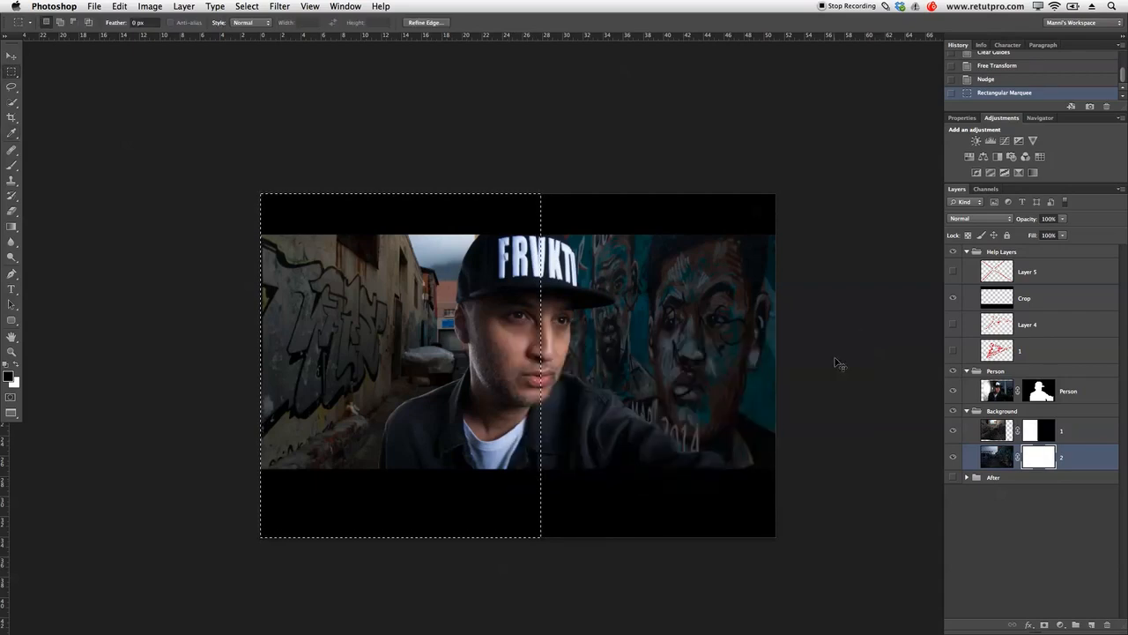
{"action": "key", "text": "super+d"}
{"action": "left_click", "coordinate": [996, 457]}
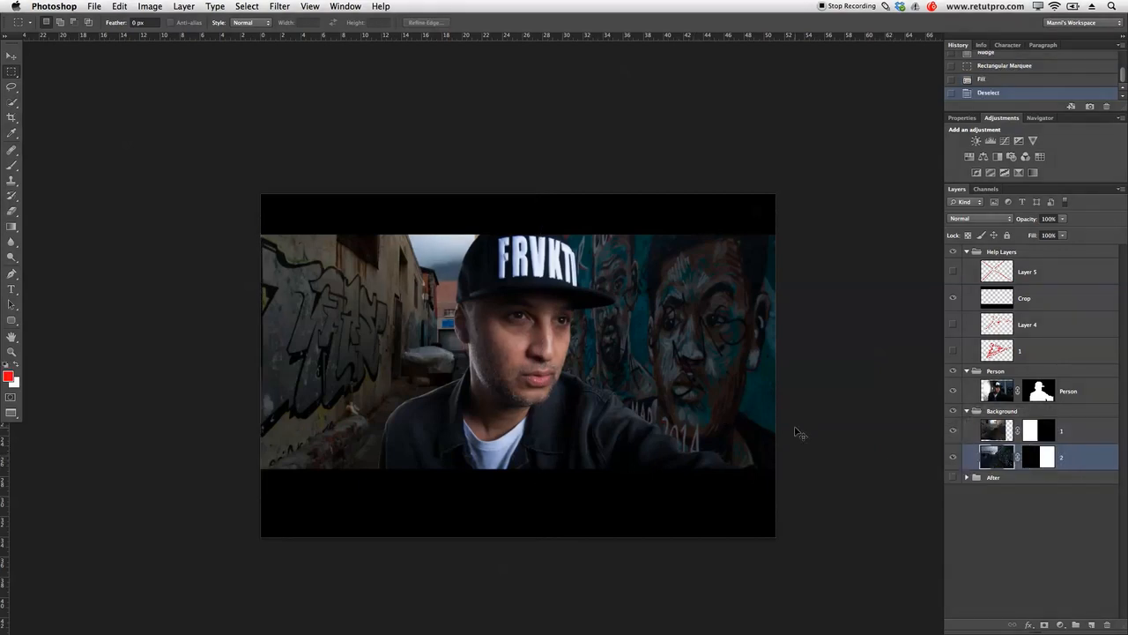
- Move background layer 2 right, show Layer 5's red lines, and nudge the mural slightly back left against them
{"action": "key", "text": "v"}
{"action": "left_click_drag", "start_coordinate": [707, 396], "coordinate": [818, 391]}
{"action": "left_click", "coordinate": [953, 272]}
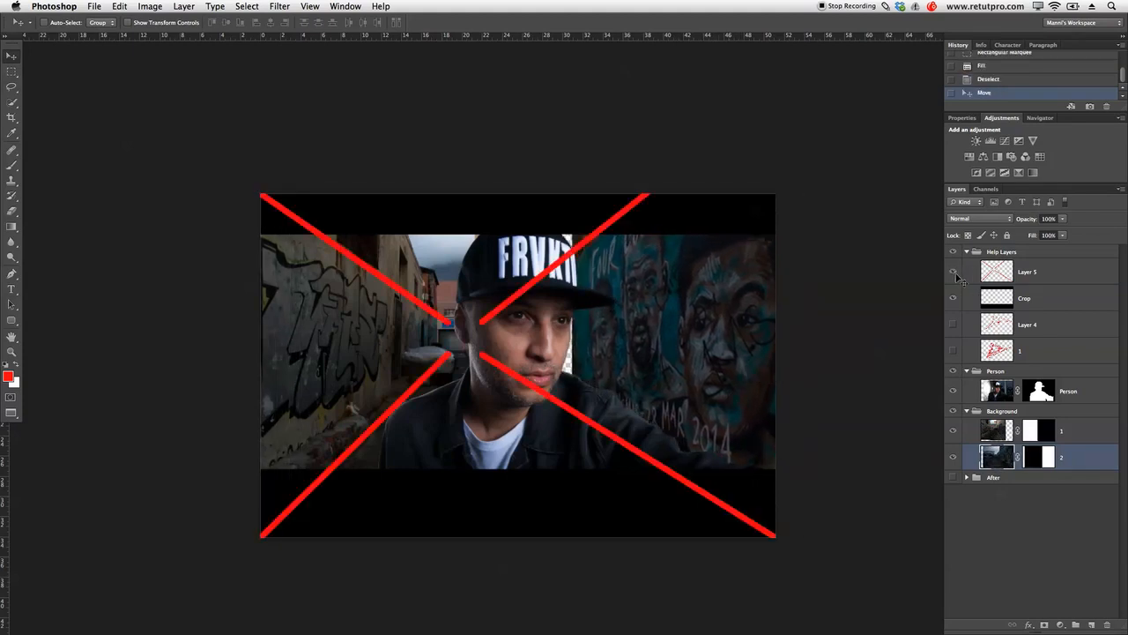
{"action": "left_click_drag", "start_coordinate": [715, 358], "coordinate": [698, 358]}
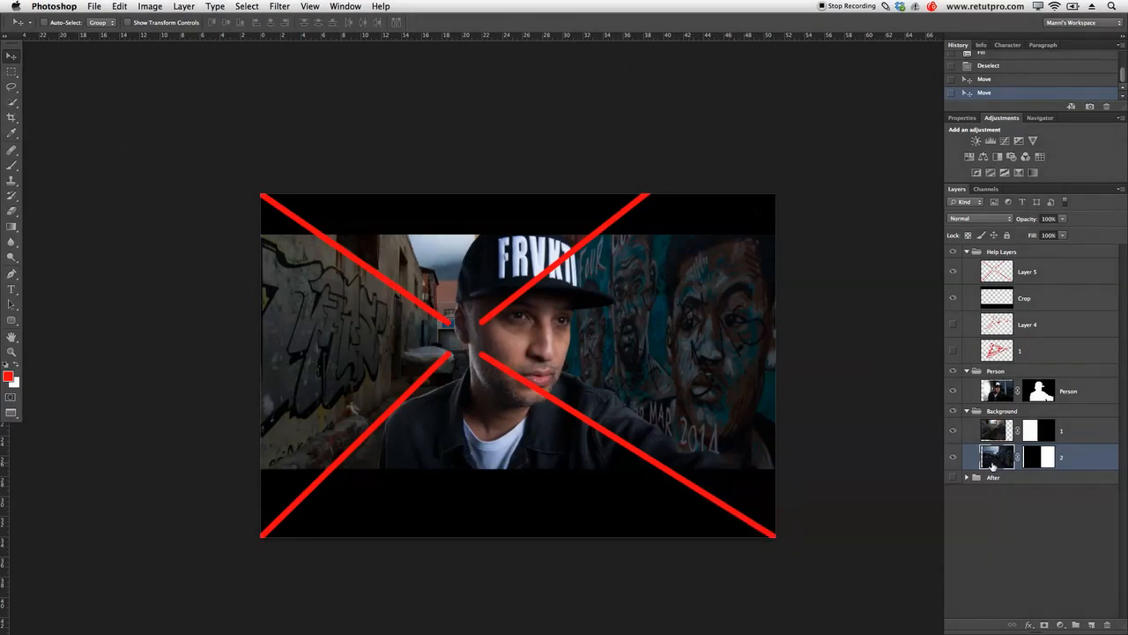
- Enlarge background layer 2's left edge with a Perspective transform at 1.50 vertical skew
{"action": "left_click", "coordinate": [119, 6]}
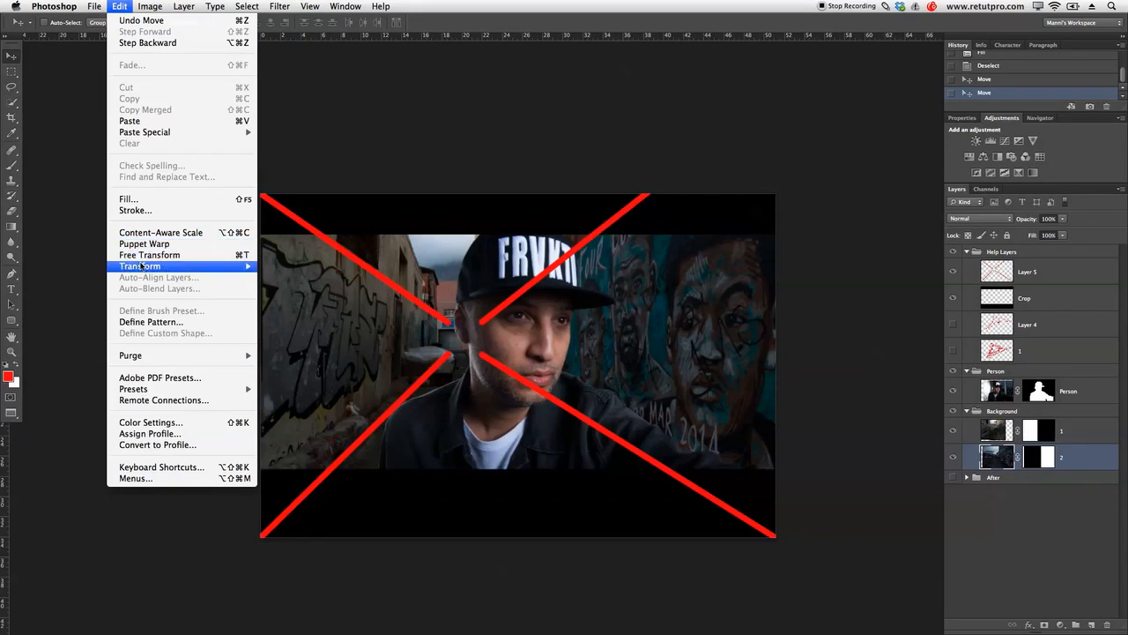
{"action": "mouse_move", "coordinate": [141, 265]}
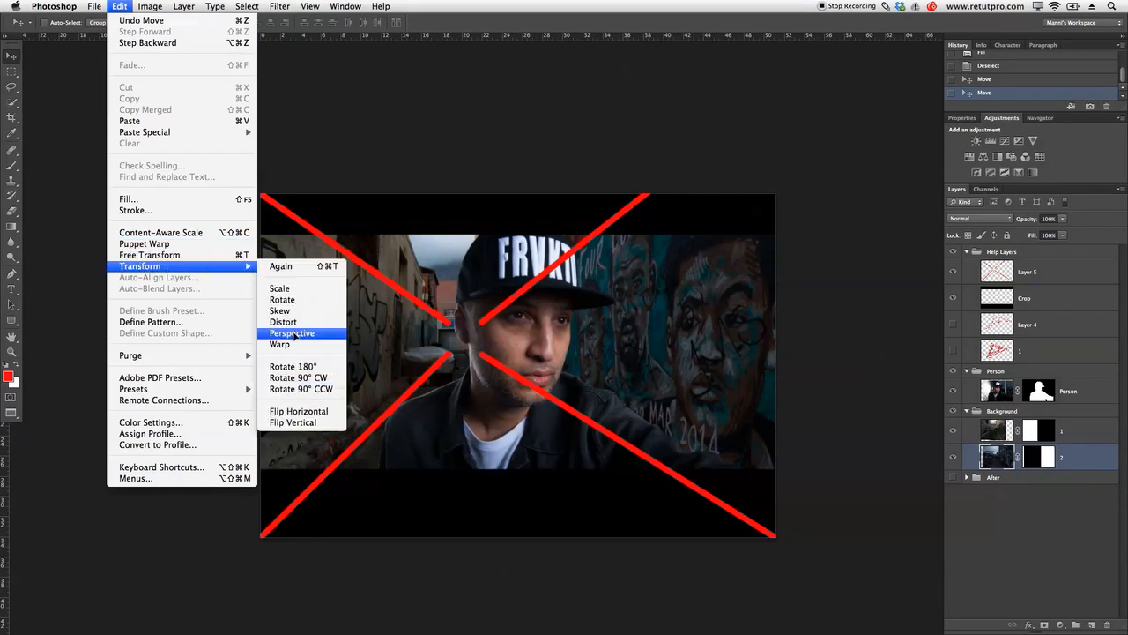
{"action": "left_click", "coordinate": [295, 334]}
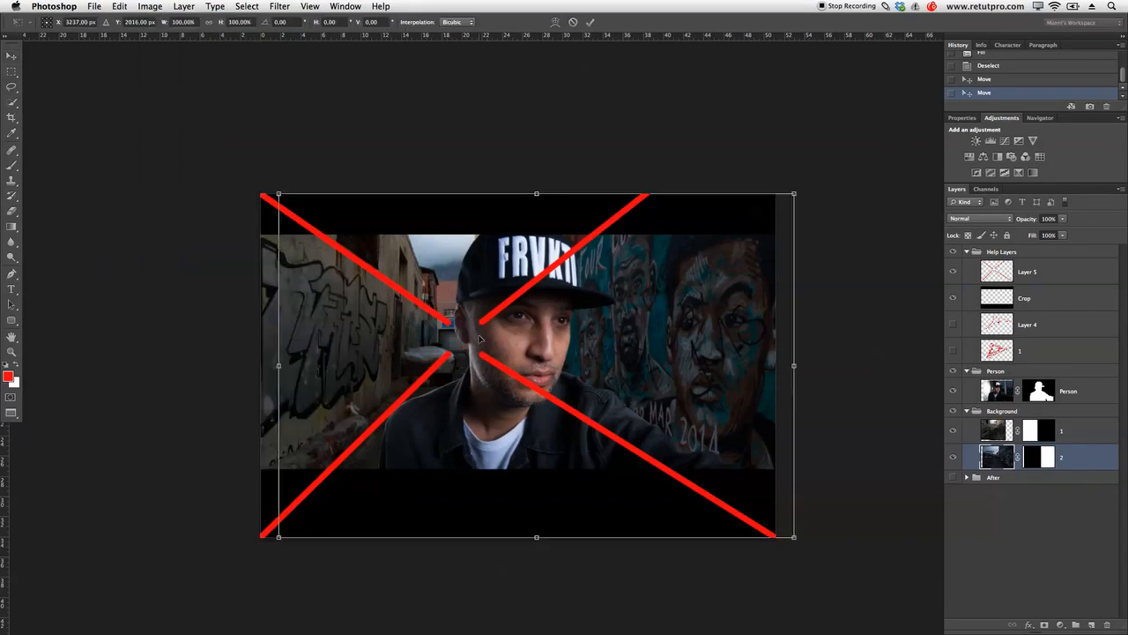
{"action": "left_click_drag", "start_coordinate": [279, 195], "coordinate": [293, 176]}
{"action": "left_click_drag", "start_coordinate": [294, 174], "coordinate": [282, 184]}
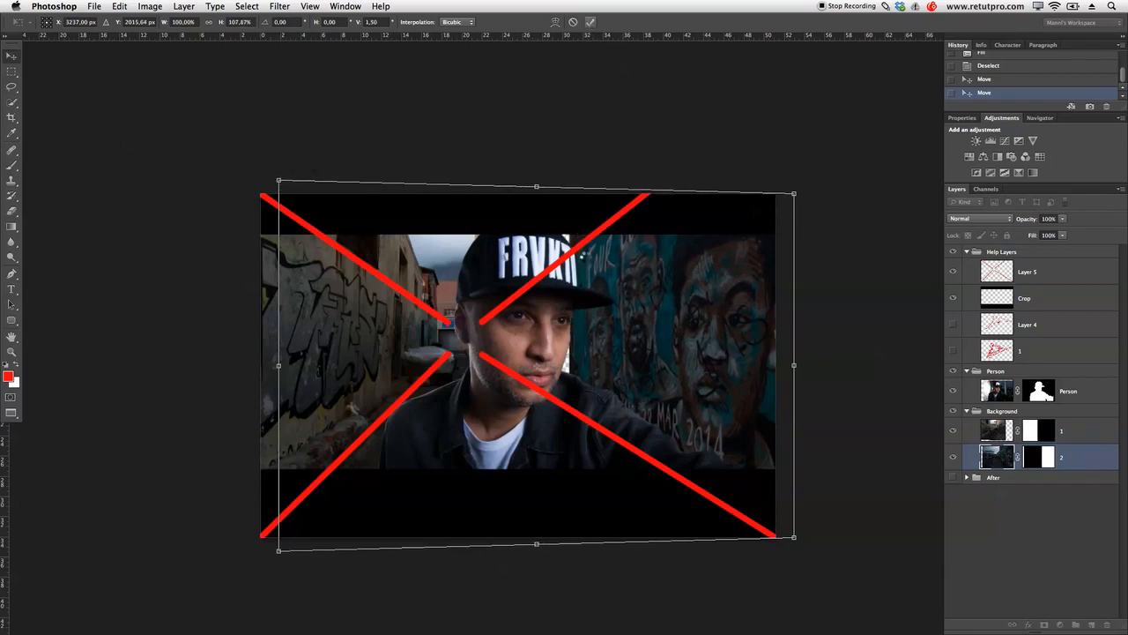
{"action": "key", "text": "Return"}
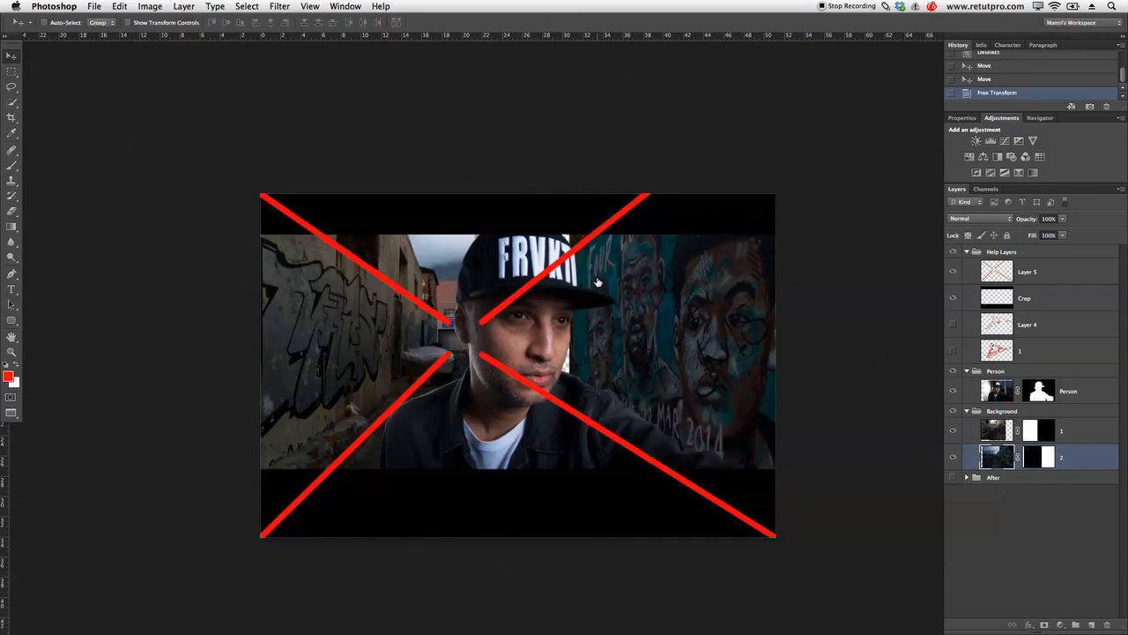
- Paint white with a 500 px brush on background layer 2's mask behind the face and cap to fill the gap
{"action": "left_click", "coordinate": [1040, 457]}
{"action": "key", "text": "b"}
{"action": "key", "text": "bracketright"}
{"action": "key", "text": "bracketright"}
{"action": "key", "text": "bracketright"}
{"action": "key", "text": "bracketright"}
{"action": "key", "text": "x"}
{"action": "mouse_move", "coordinate": [521, 368]}
{"action": "left_mouse_down"}
{"action": "mouse_move", "coordinate": [553, 367]}
{"action": "mouse_move", "coordinate": [575, 308]}
{"action": "left_mouse_up"}
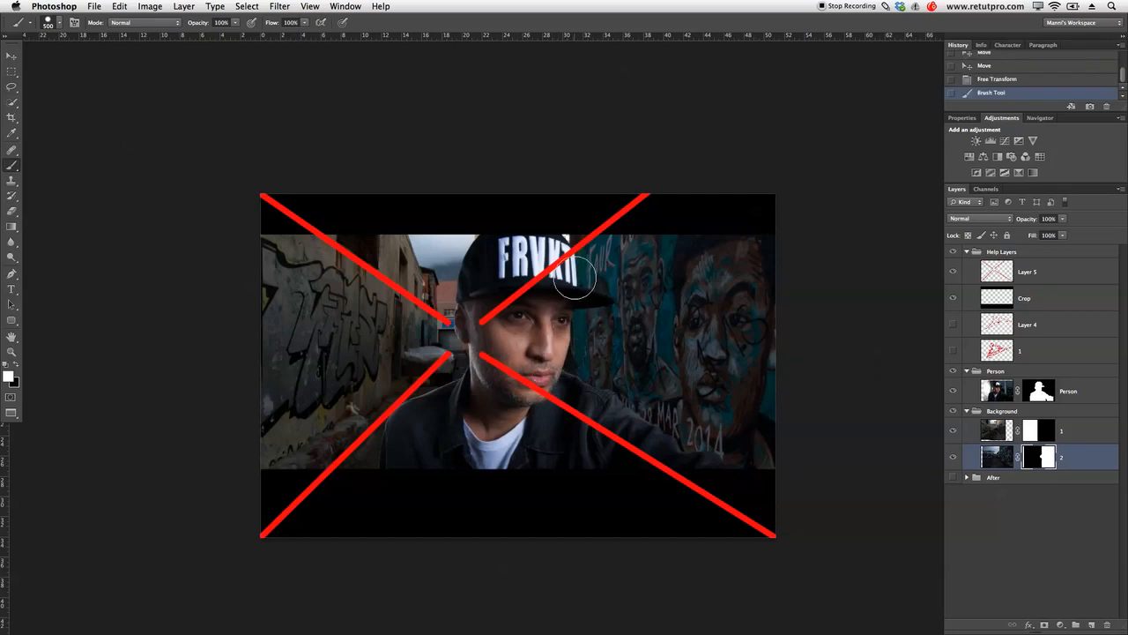
{"action": "left_click_drag", "start_coordinate": [582, 231], "coordinate": [553, 257]}
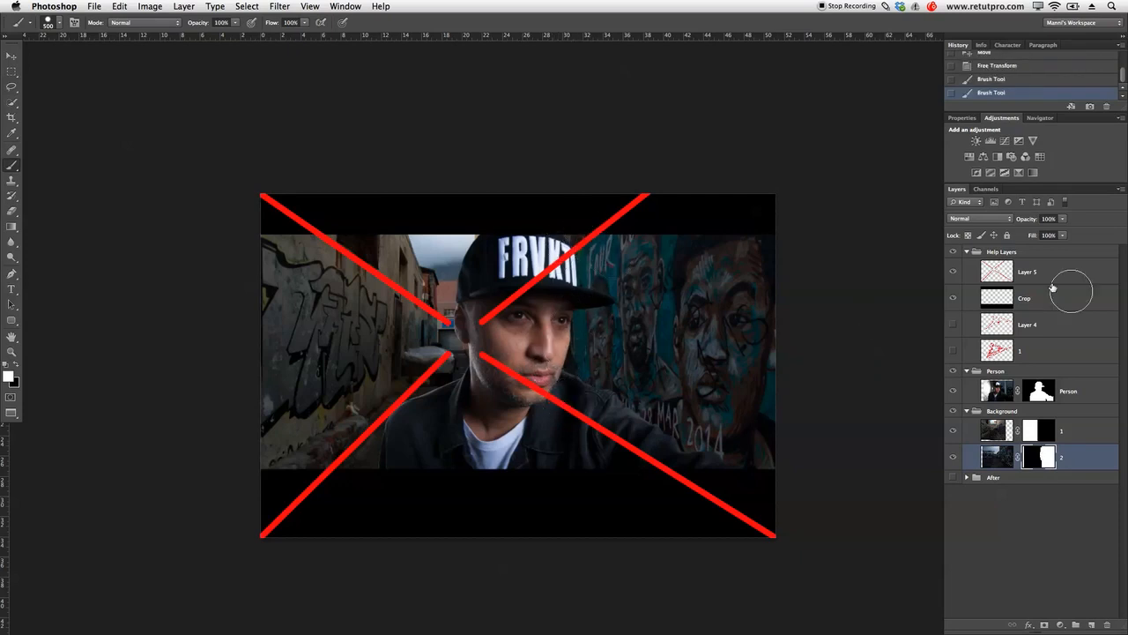
- Hide Layer 5's red lines and move background layer 2 a little further right and slightly up
{"action": "left_click", "coordinate": [960, 272]}
{"action": "left_click", "coordinate": [953, 274]}
{"action": "key", "text": "v"}
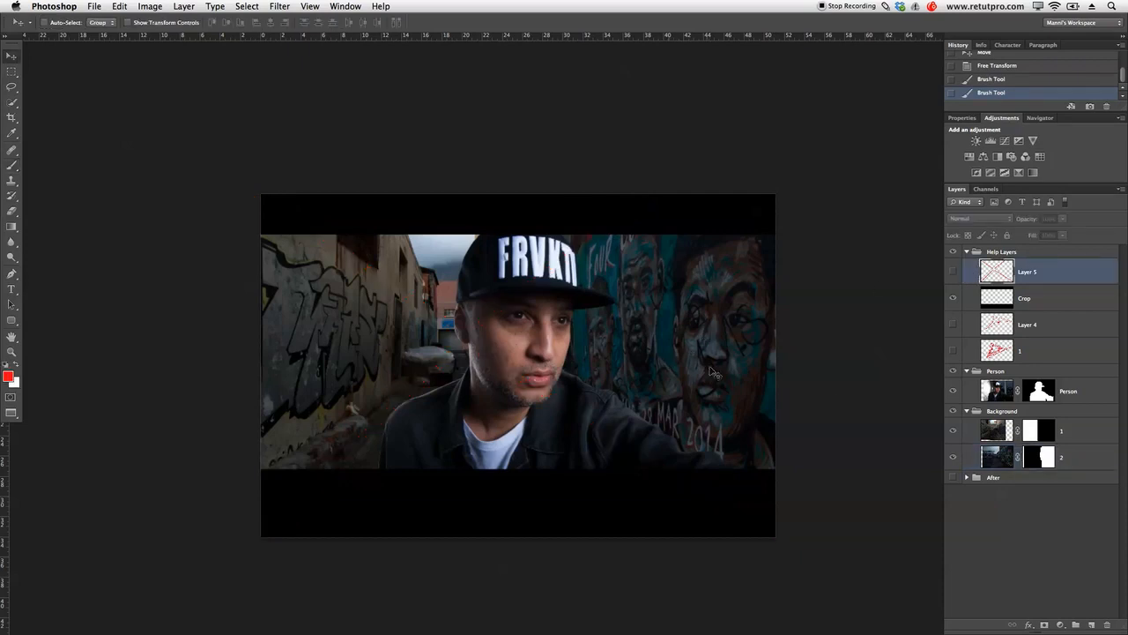
{"action": "left_click", "coordinate": [1010, 458]}
{"action": "mouse_move", "coordinate": [763, 378]}
{"action": "left_mouse_down"}
{"action": "mouse_move", "coordinate": [790, 373]}
{"action": "mouse_move", "coordinate": [777, 375]}
{"action": "left_mouse_up"}
- Paint white on background layer 2's mask around the cap and face to cover the newly exposed gap
{"action": "left_click", "coordinate": [1039, 458]}
{"action": "key", "text": "b"}
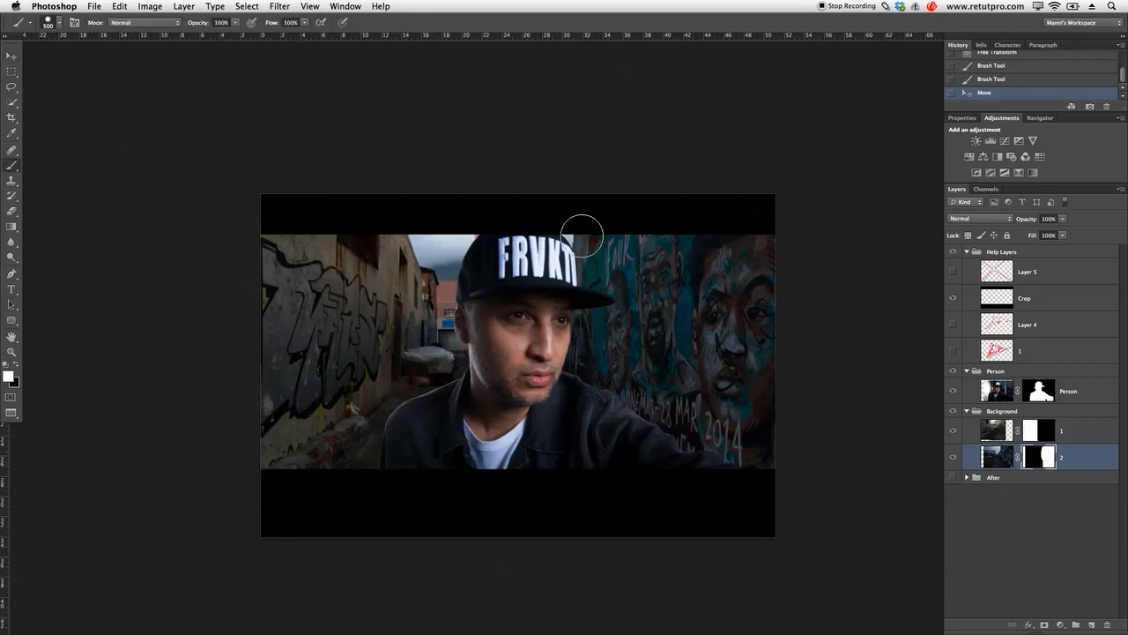
{"action": "left_click", "coordinate": [558, 305]}
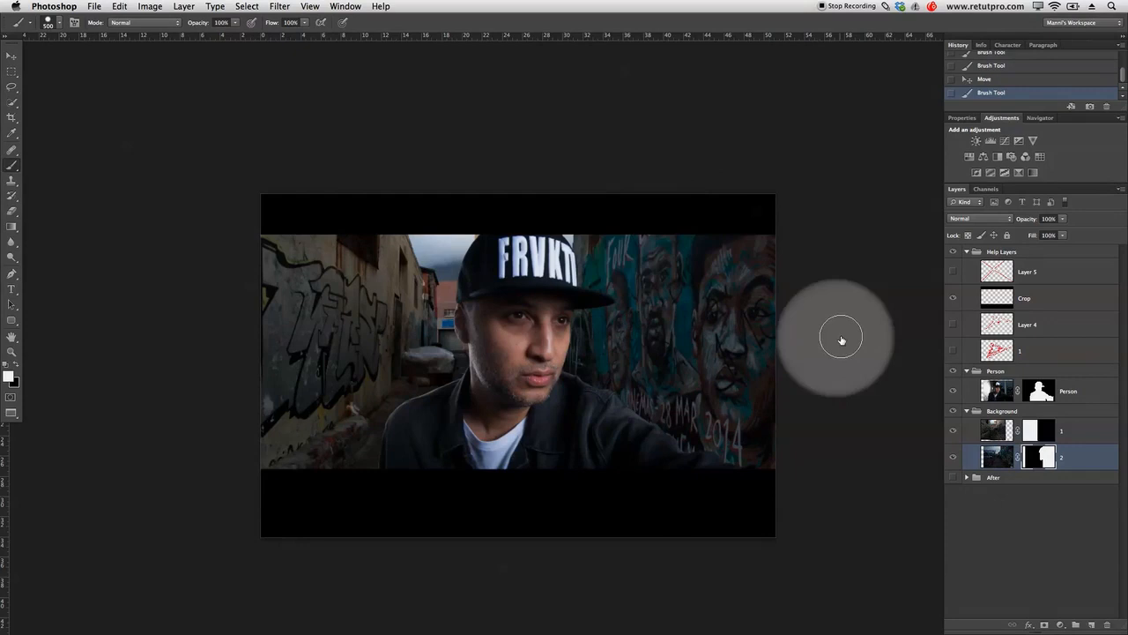
- Move the Crop layer above the Help Layers group, then preview the red guide layers beneath it and hide them again
{"action": "left_click_drag", "start_coordinate": [978, 296], "coordinate": [996, 253]}
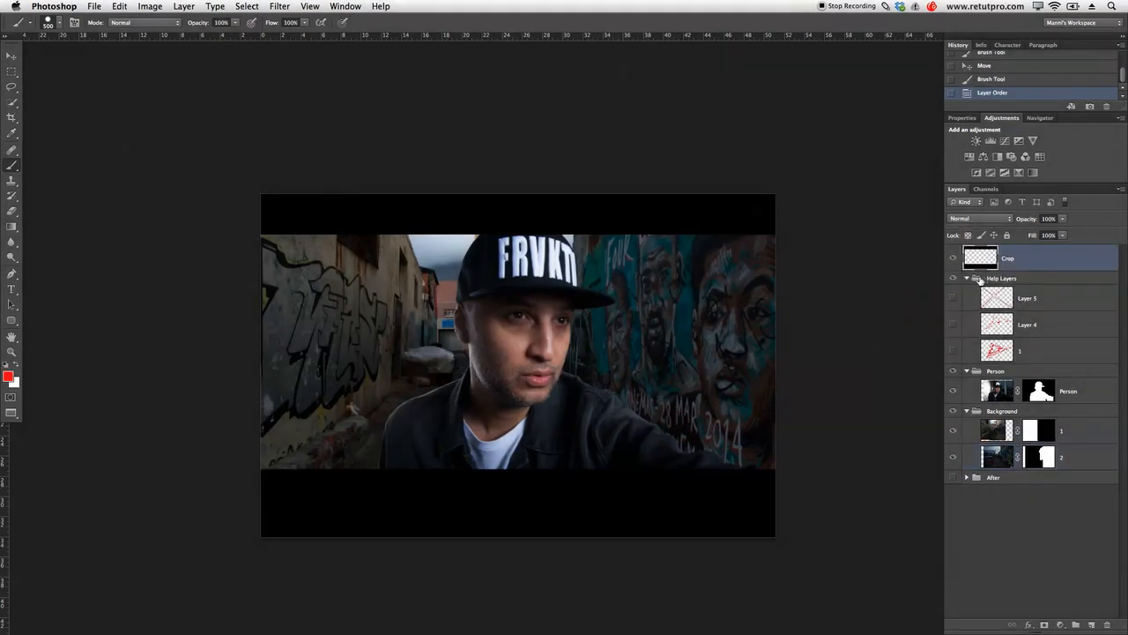
{"action": "left_click", "coordinate": [953, 298]}
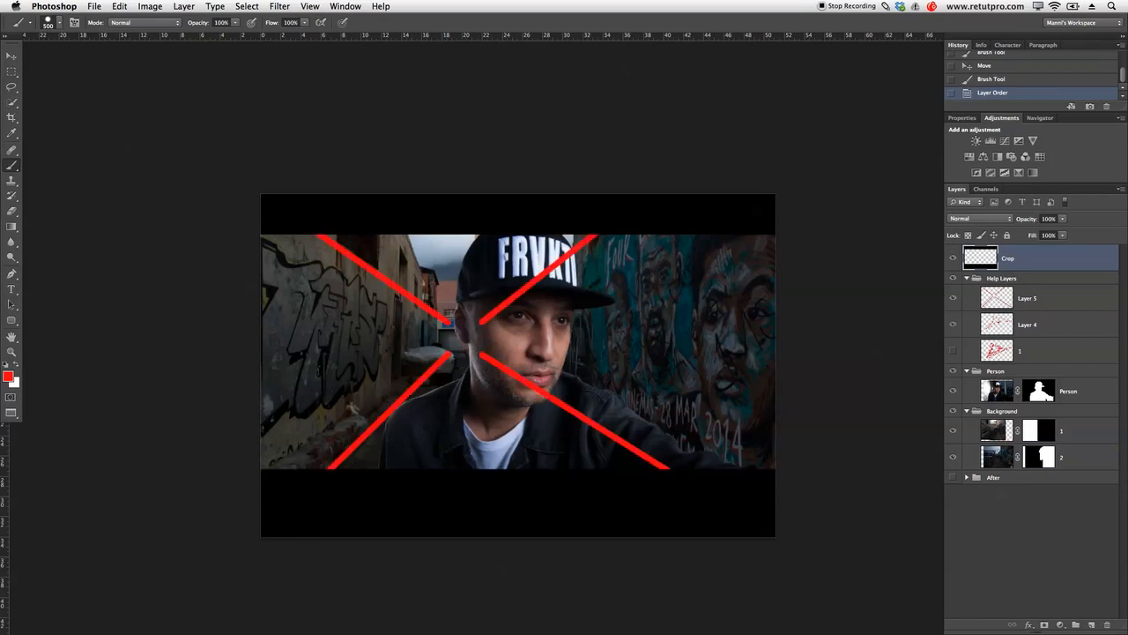
{"action": "left_click", "coordinate": [953, 324]}
{"action": "left_click", "coordinate": [953, 350]}
{"action": "left_click", "coordinate": [953, 351]}
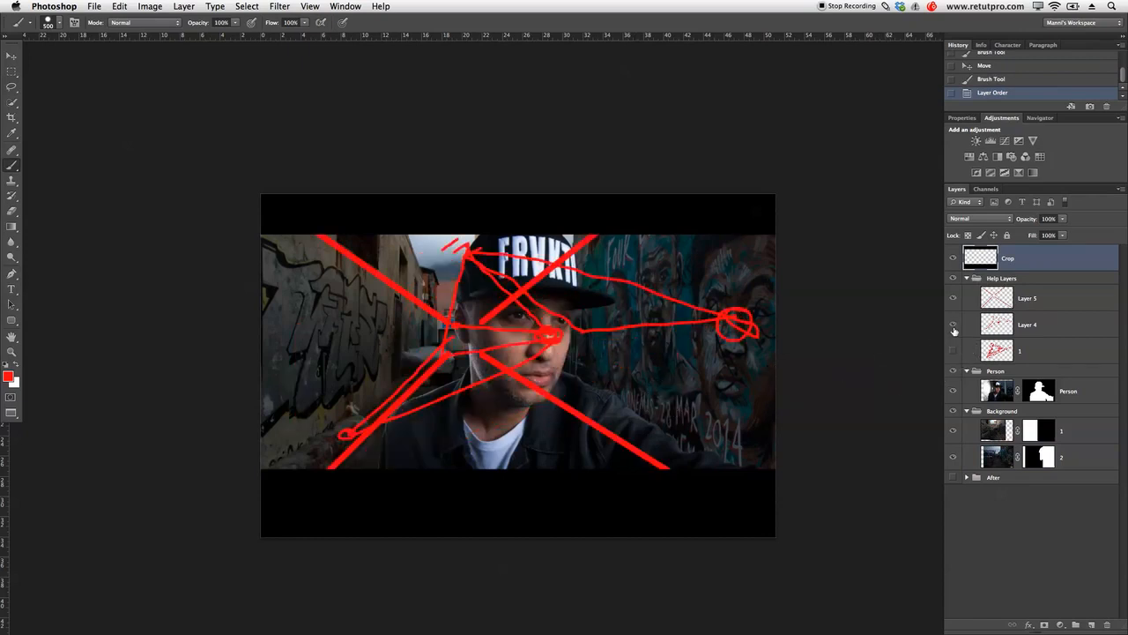
{"action": "left_click", "coordinate": [952, 324]}
{"action": "left_click", "coordinate": [953, 298]}
{"action": "left_click", "coordinate": [952, 298]}
{"action": "left_click", "coordinate": [952, 300]}
{"action": "left_click", "coordinate": [953, 300]}
{"action": "left_click", "coordinate": [953, 300]}
{"action": "left_click", "coordinate": [1004, 304]}
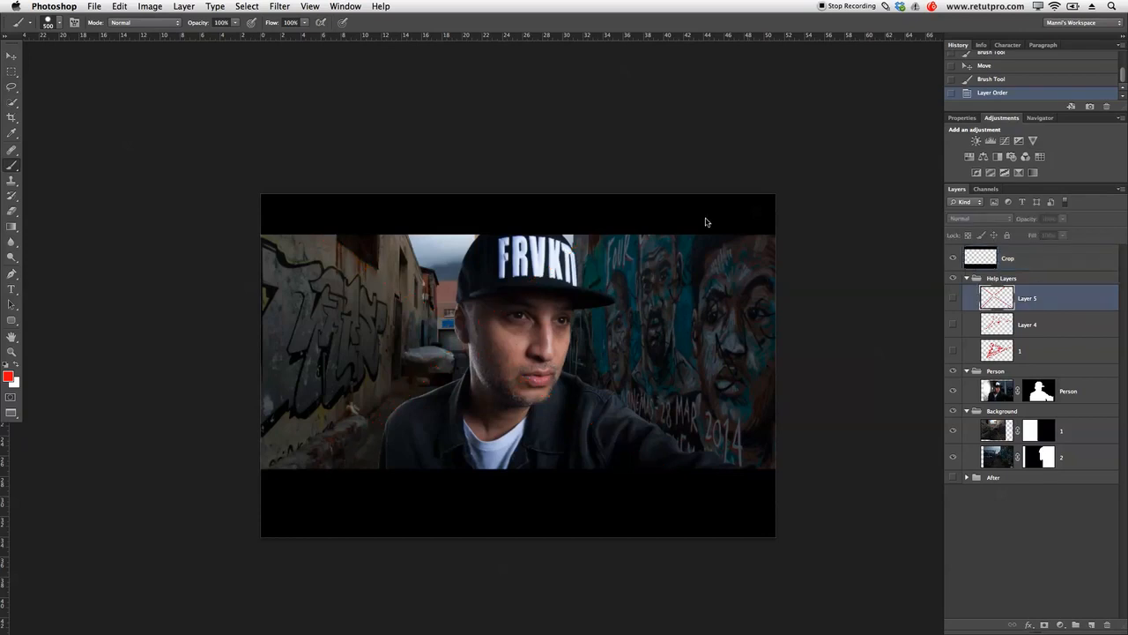
- Open trst tut2.psd, hide every layer and group above Background, and expand the Background group
{"action": "left_click", "coordinate": [120, 6]}
{"action": "left_click", "coordinate": [384, 493]}
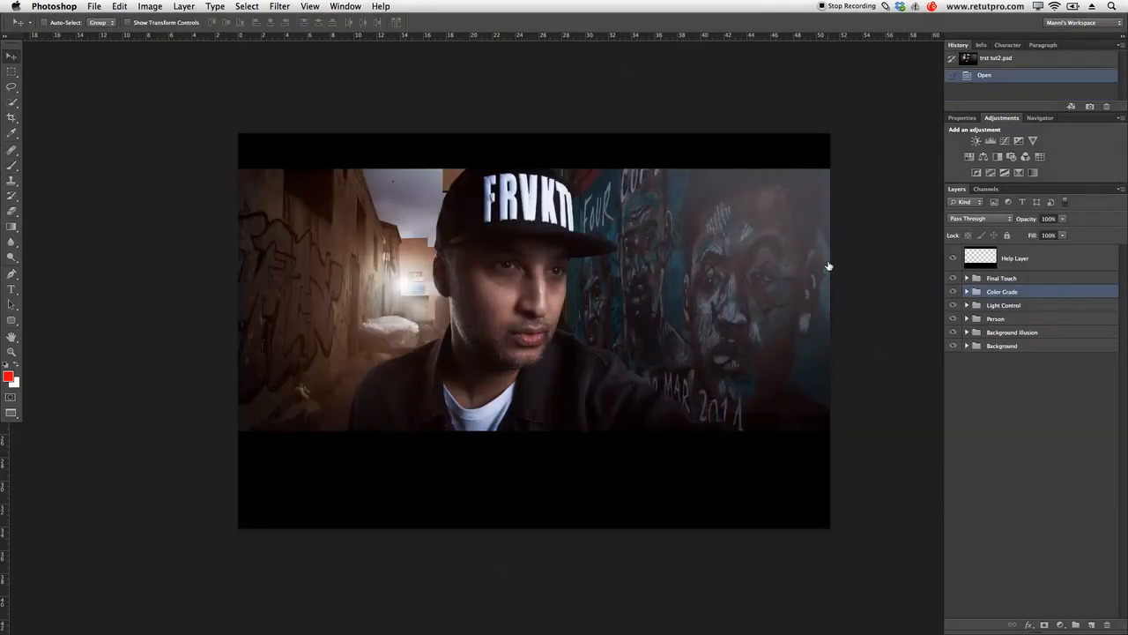
{"action": "left_click_drag", "start_coordinate": [953, 266], "coordinate": [954, 332]}
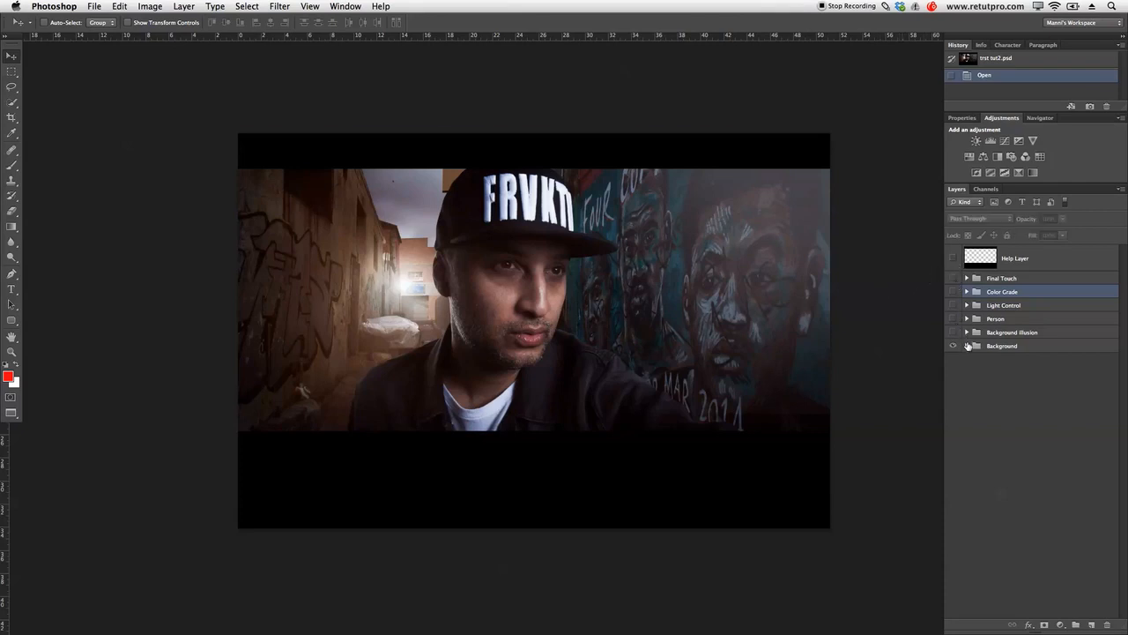
{"action": "left_click", "coordinate": [965, 346]}
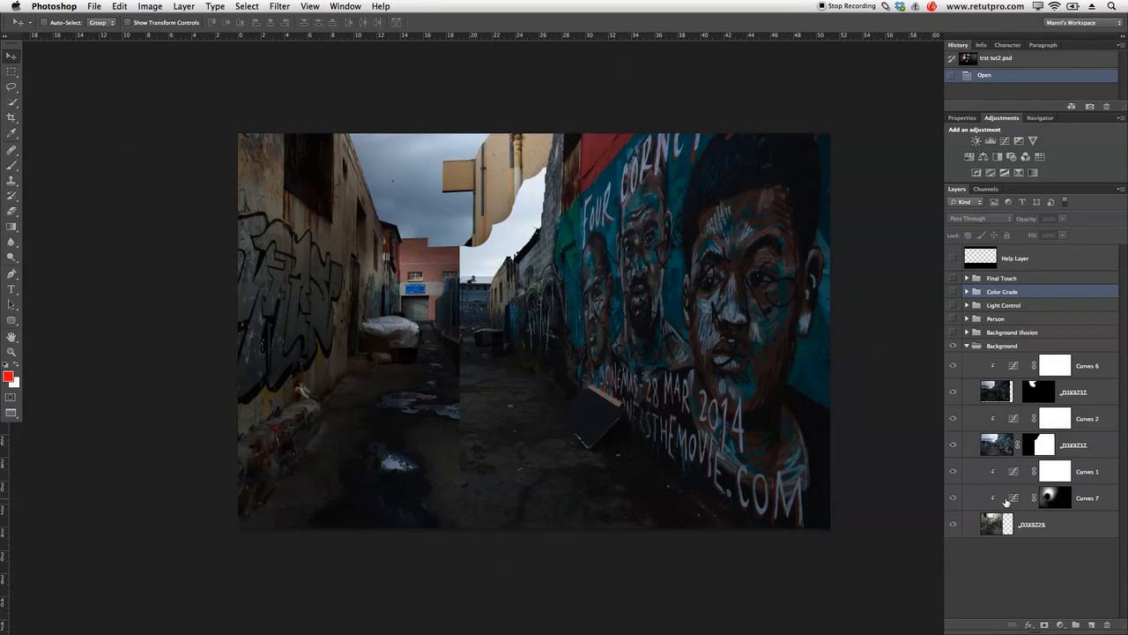
- Hide the Background group's upper photos and the base photo's curves adjustments to examine the unadjusted alley photo
{"action": "left_click_drag", "start_coordinate": [952, 365], "coordinate": [952, 433]}
{"action": "left_click", "coordinate": [953, 441]}
{"action": "left_click", "coordinate": [953, 496]}
{"action": "left_click", "coordinate": [954, 472]}
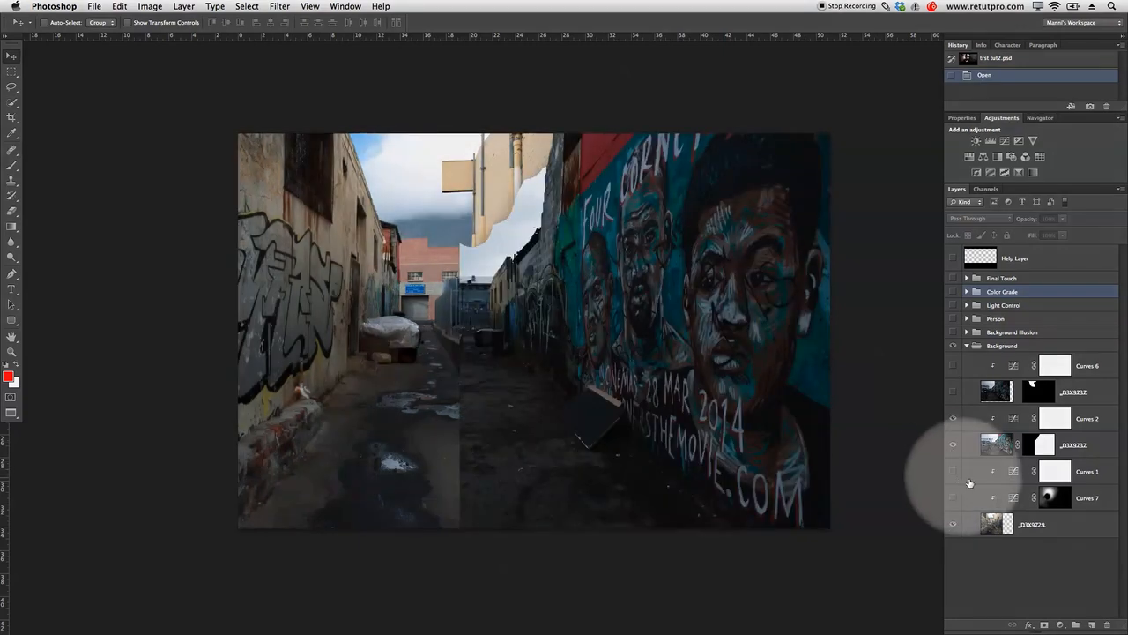
{"action": "left_click", "coordinate": [953, 445]}
{"action": "left_click", "coordinate": [954, 445]}
{"action": "left_click", "coordinate": [953, 445]}
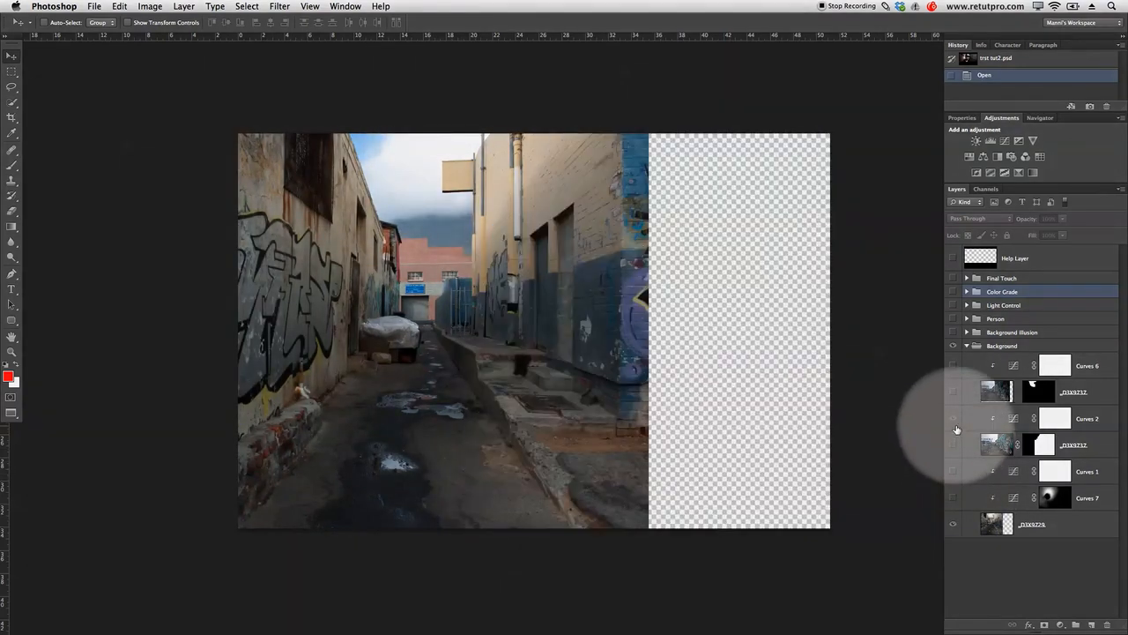
{"action": "left_click", "coordinate": [953, 524]}
{"action": "left_click", "coordinate": [953, 525]}
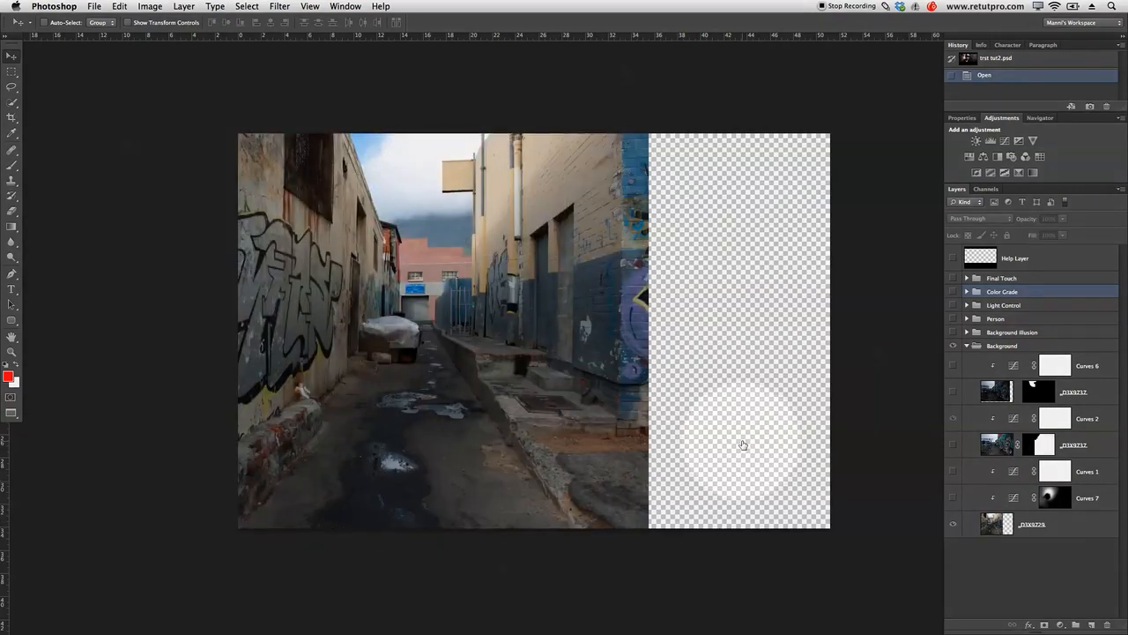
- Show Curves 7, Curves 1 and the masked mural photo in turn to examine how the darkened background builds up
{"action": "left_click", "coordinate": [953, 499]}
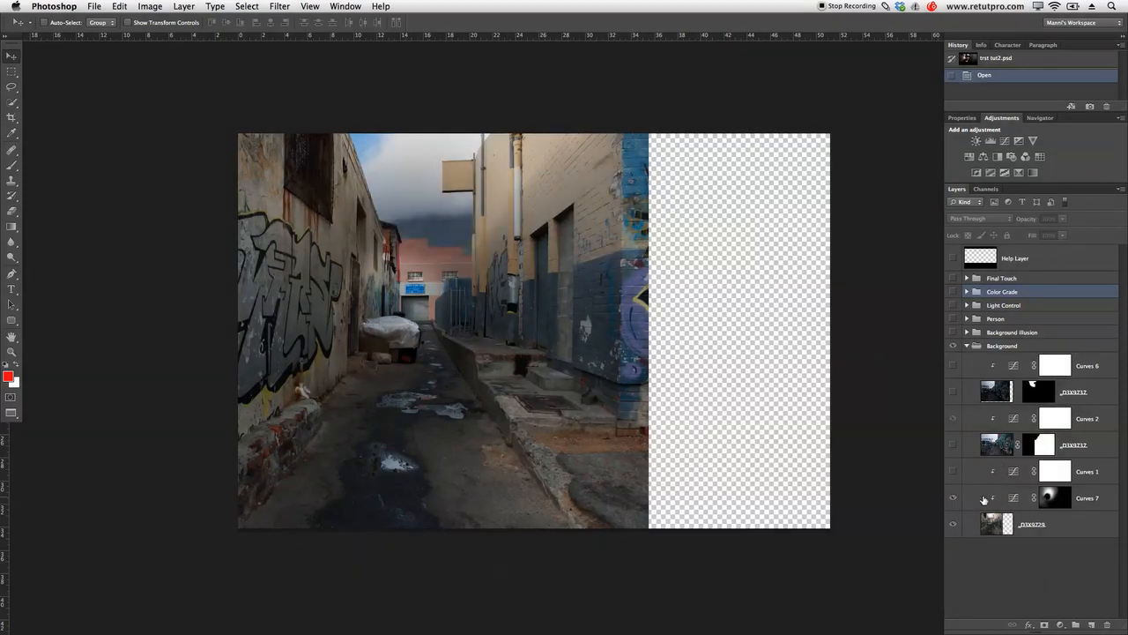
{"action": "left_click", "coordinate": [954, 474]}
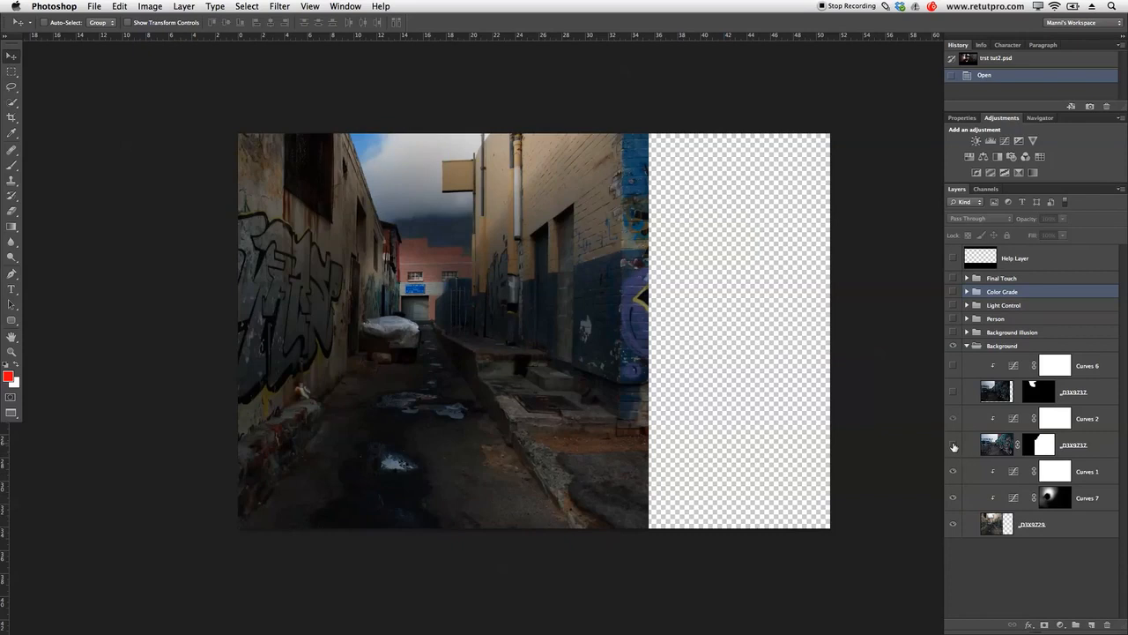
{"action": "left_click", "coordinate": [953, 447]}
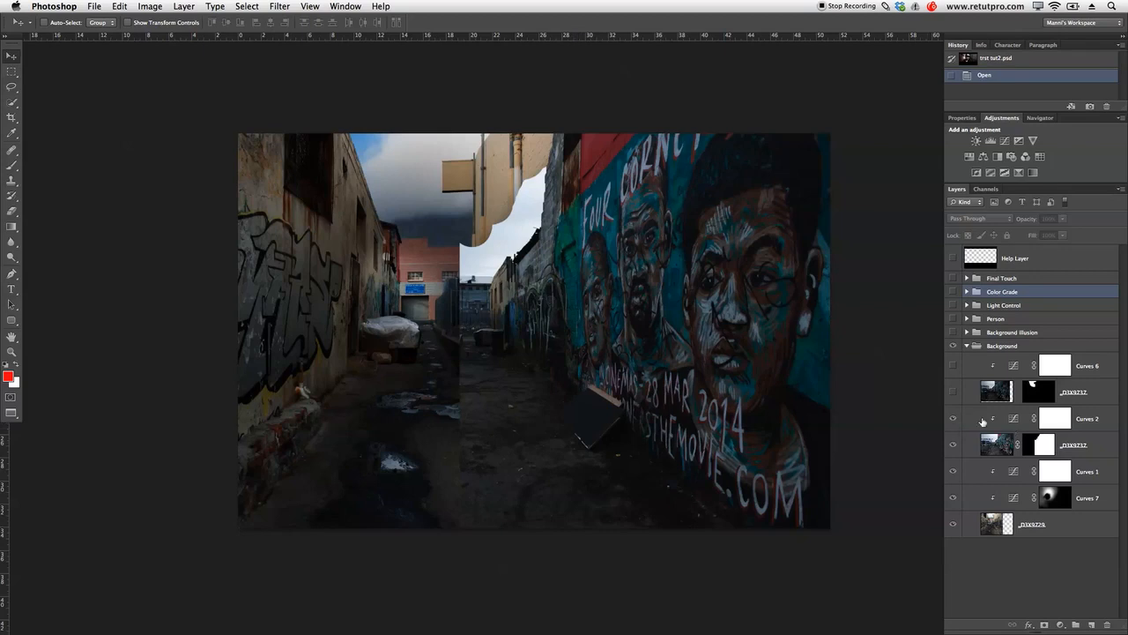
- Toggle the topmost background photo to compare the sky with and without it, then show its Curves 6 adjustment
{"action": "left_click", "coordinate": [953, 391]}
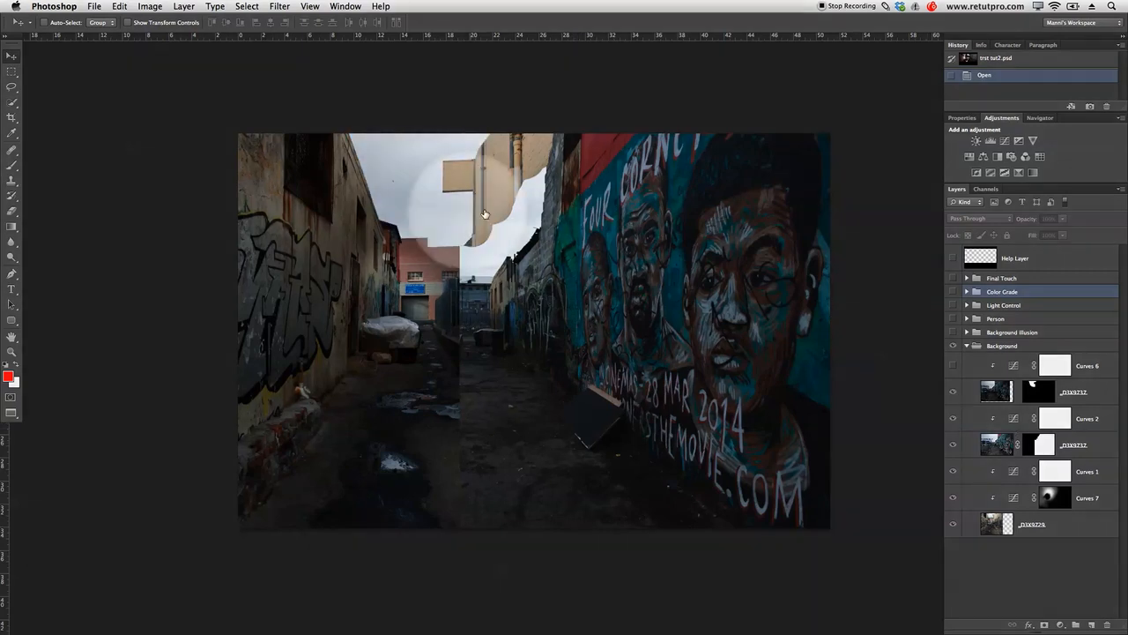
{"action": "left_click", "coordinate": [953, 392]}
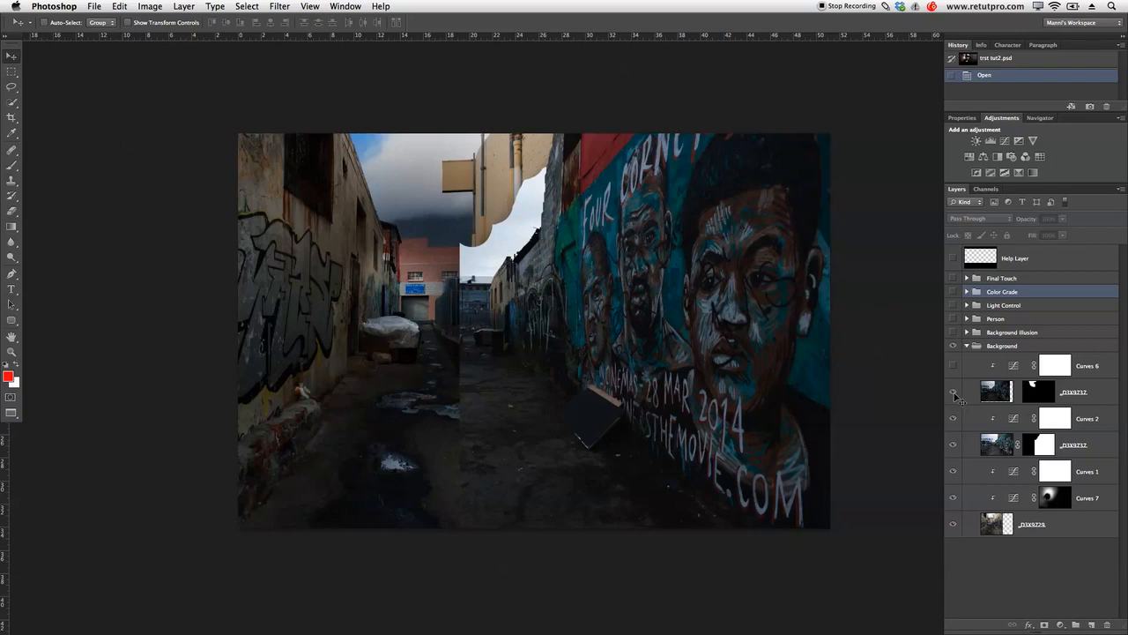
{"action": "left_click", "coordinate": [956, 394]}
{"action": "left_click", "coordinate": [955, 394]}
{"action": "left_click", "coordinate": [955, 394]}
{"action": "left_click", "coordinate": [448, 228]}
{"action": "left_click", "coordinate": [408, 193]}
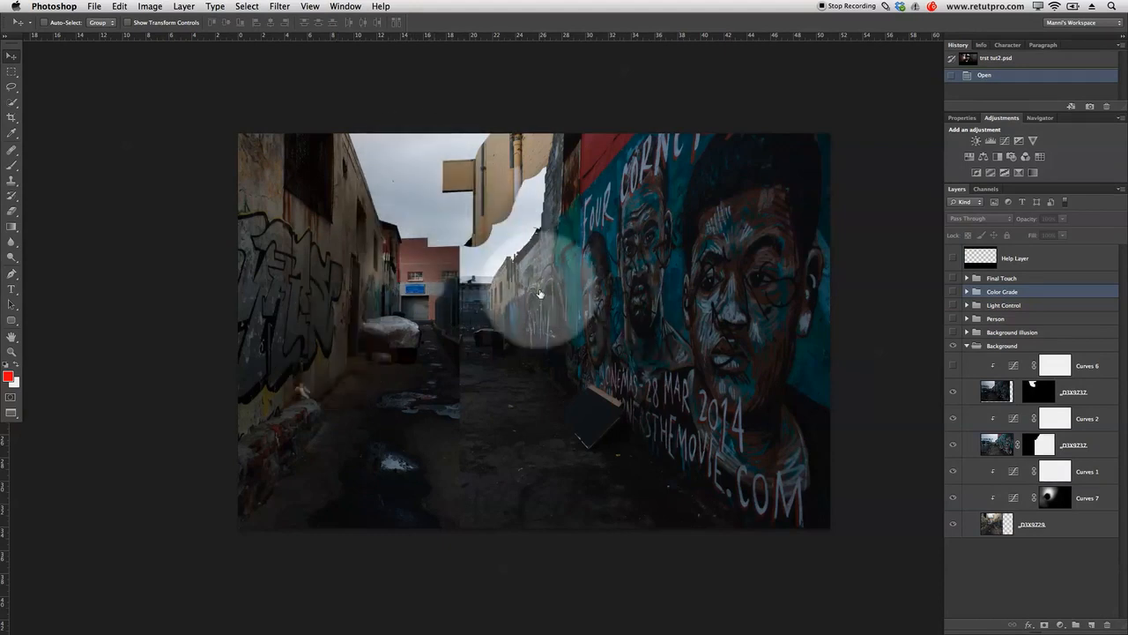
{"action": "left_click", "coordinate": [952, 365]}
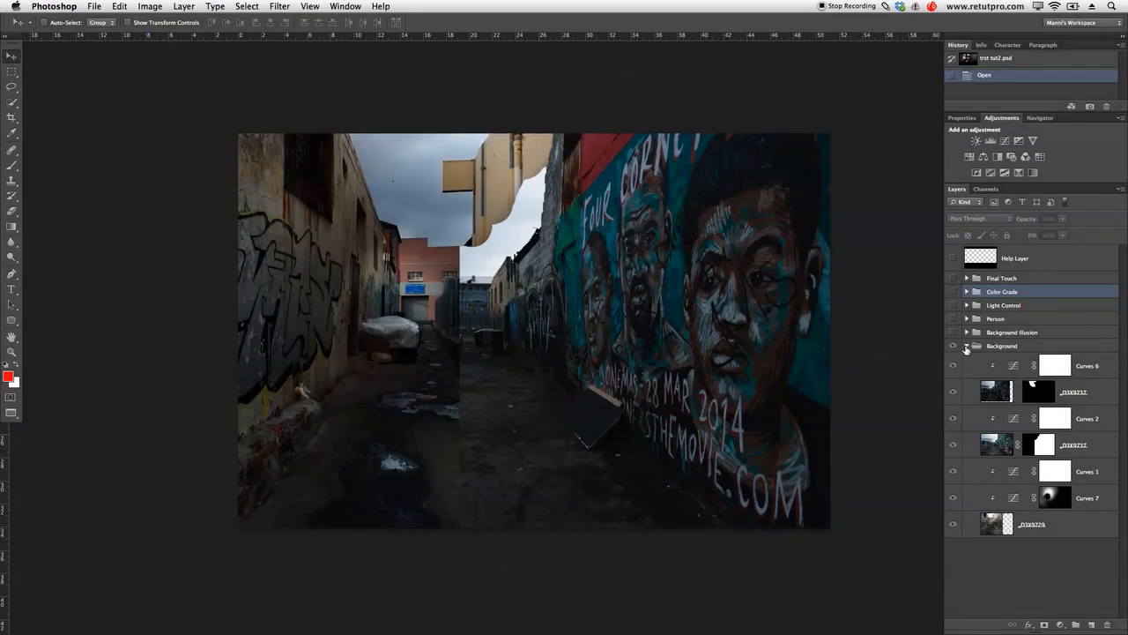
- Collapse the Background group, show and expand the Person group with its gradient fill hidden, and show the Help Layer crop bars
{"action": "left_click", "coordinate": [966, 346]}
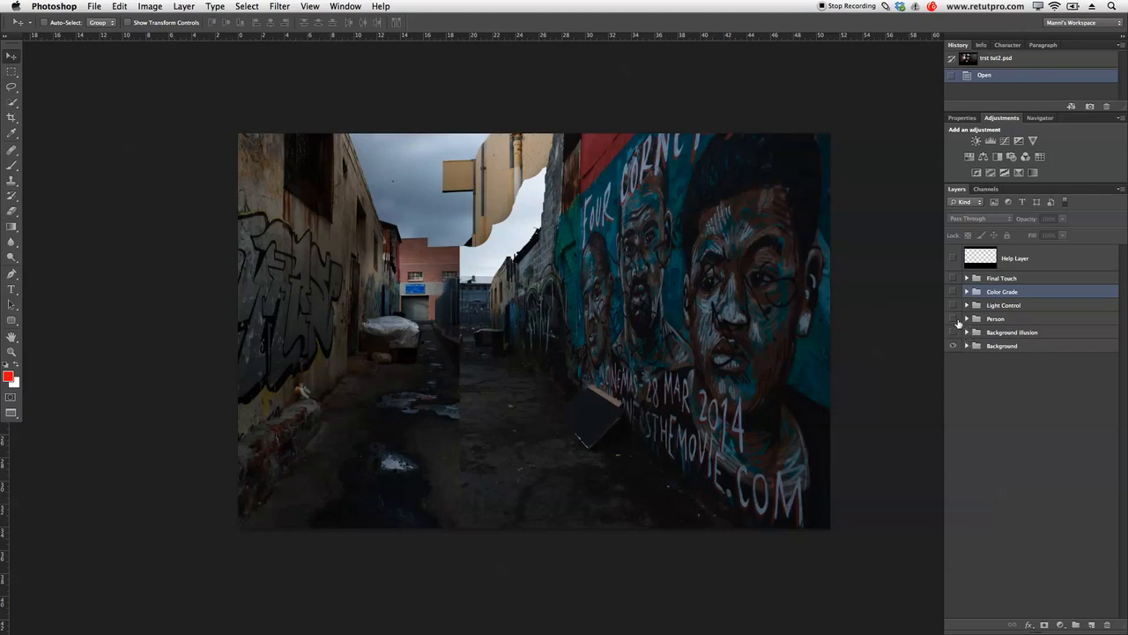
{"action": "left_click", "coordinate": [953, 318]}
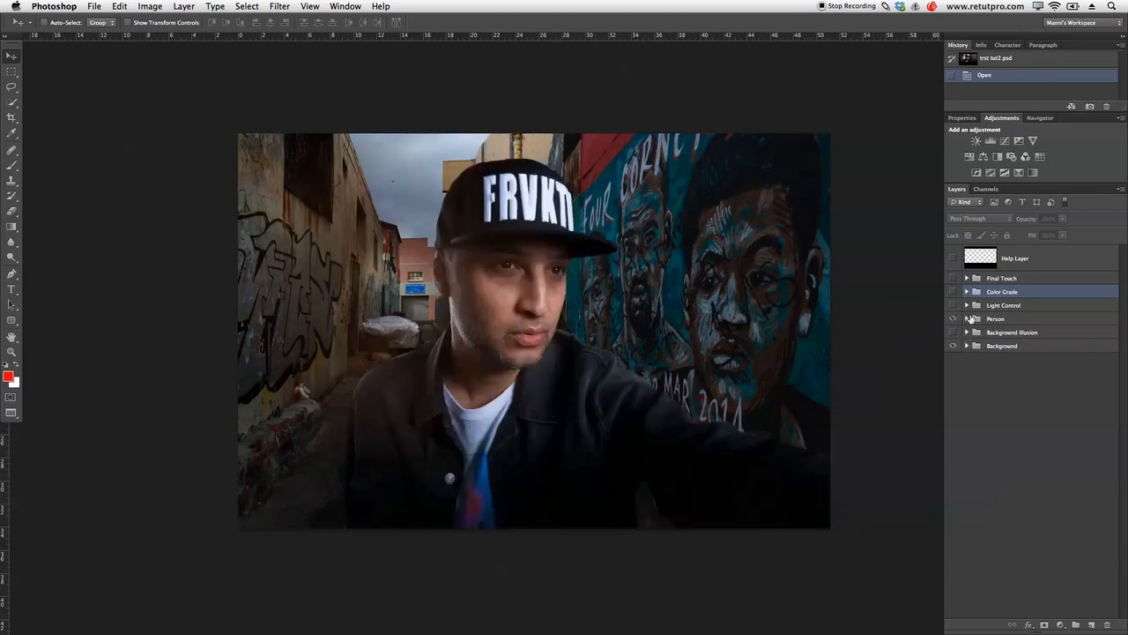
{"action": "left_click", "coordinate": [966, 318]}
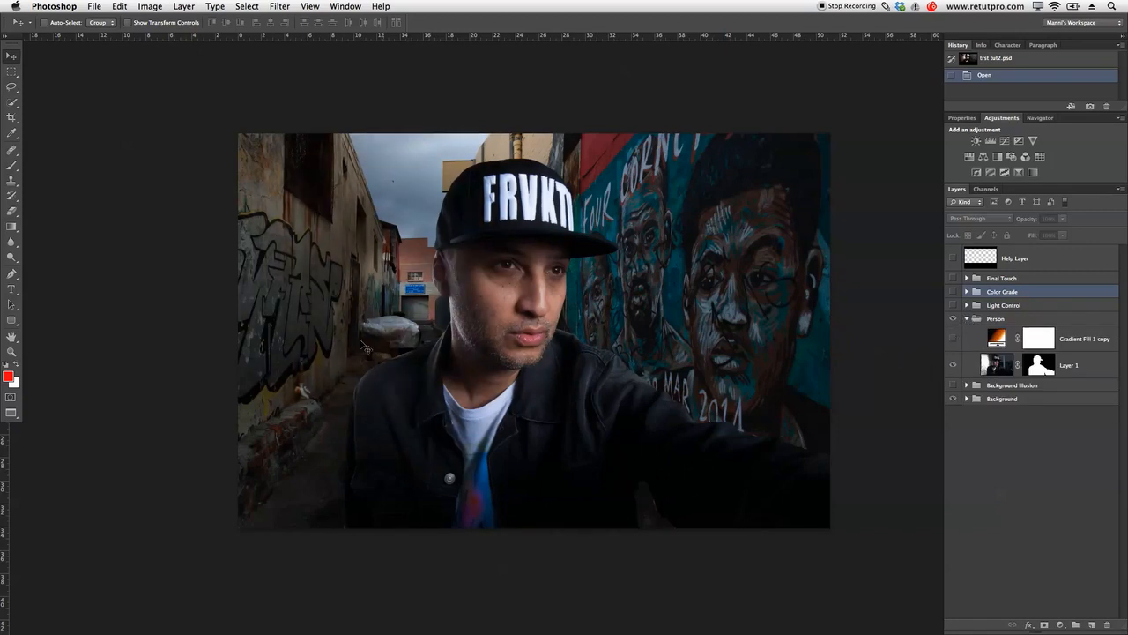
{"action": "left_click", "coordinate": [953, 258]}
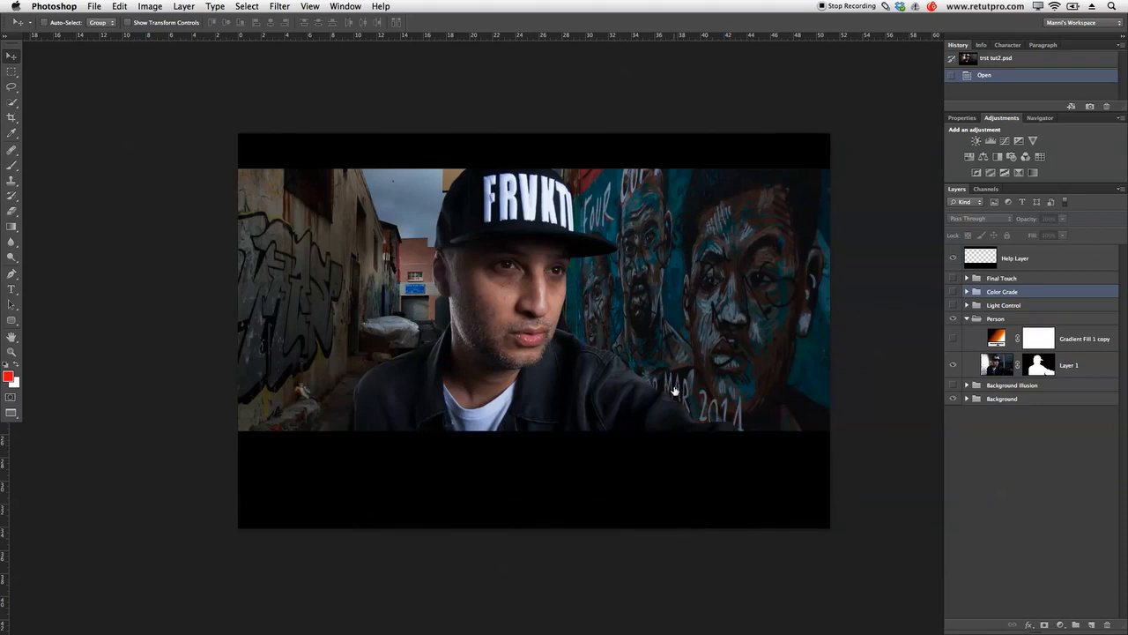
- Expand and show the Background Illusion group to examine its light effects, show the Person group's gradient fill, and collapse both groups
{"action": "left_click", "coordinate": [966, 385]}
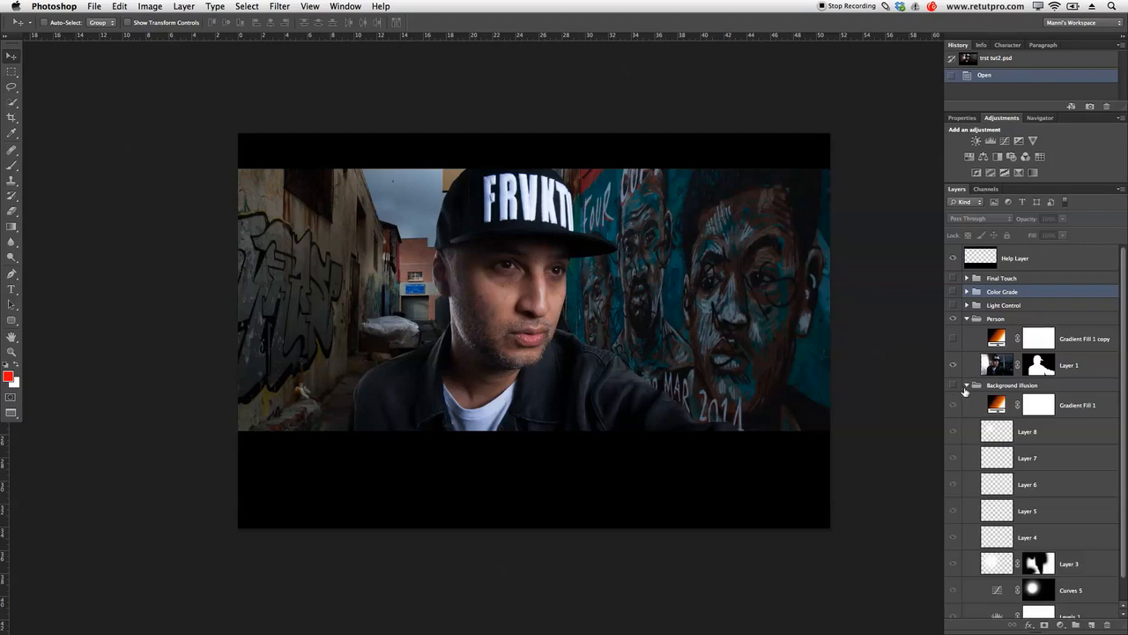
{"action": "left_click_drag", "start_coordinate": [1124, 396], "coordinate": [1126, 480]}
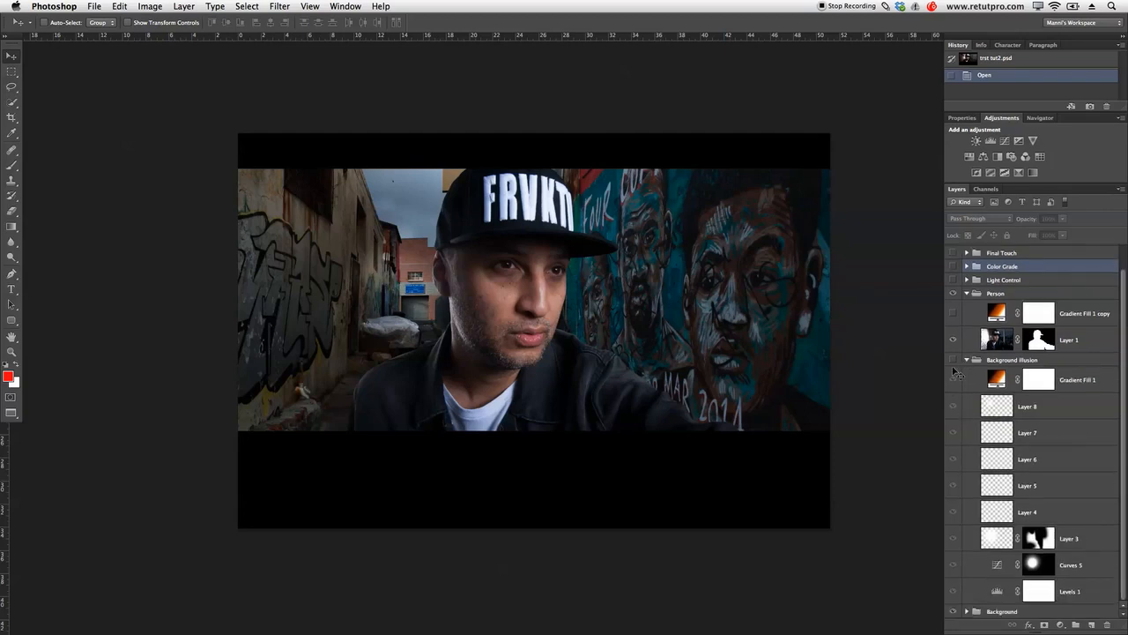
{"action": "left_click", "coordinate": [952, 359]}
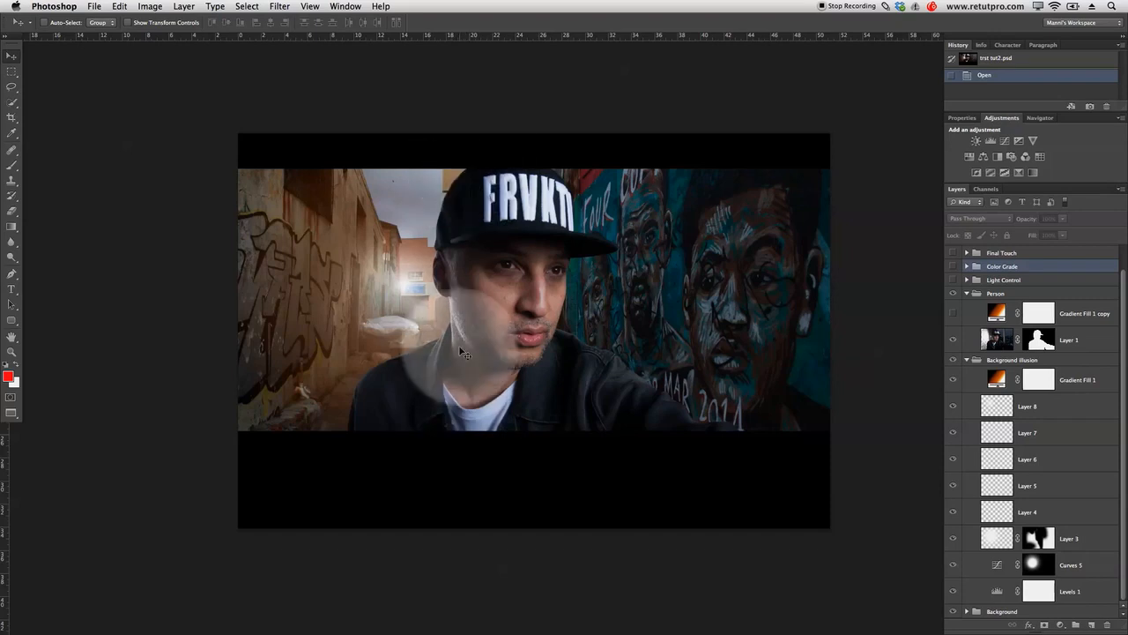
{"action": "left_click", "coordinate": [967, 360]}
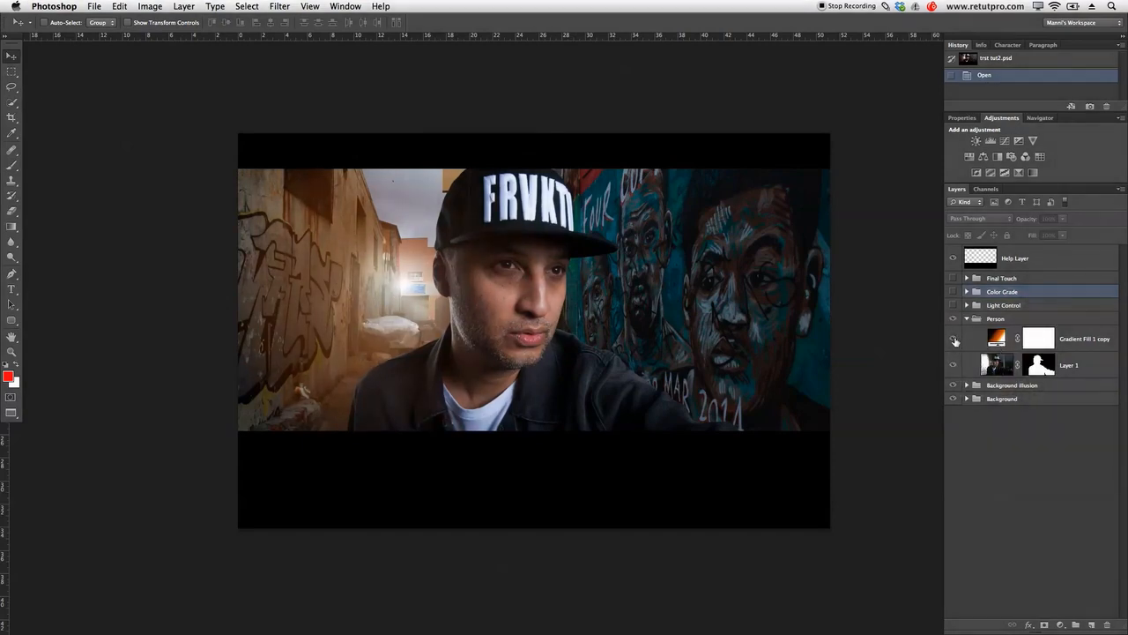
{"action": "left_click", "coordinate": [954, 341]}
{"action": "left_click", "coordinate": [967, 319]}
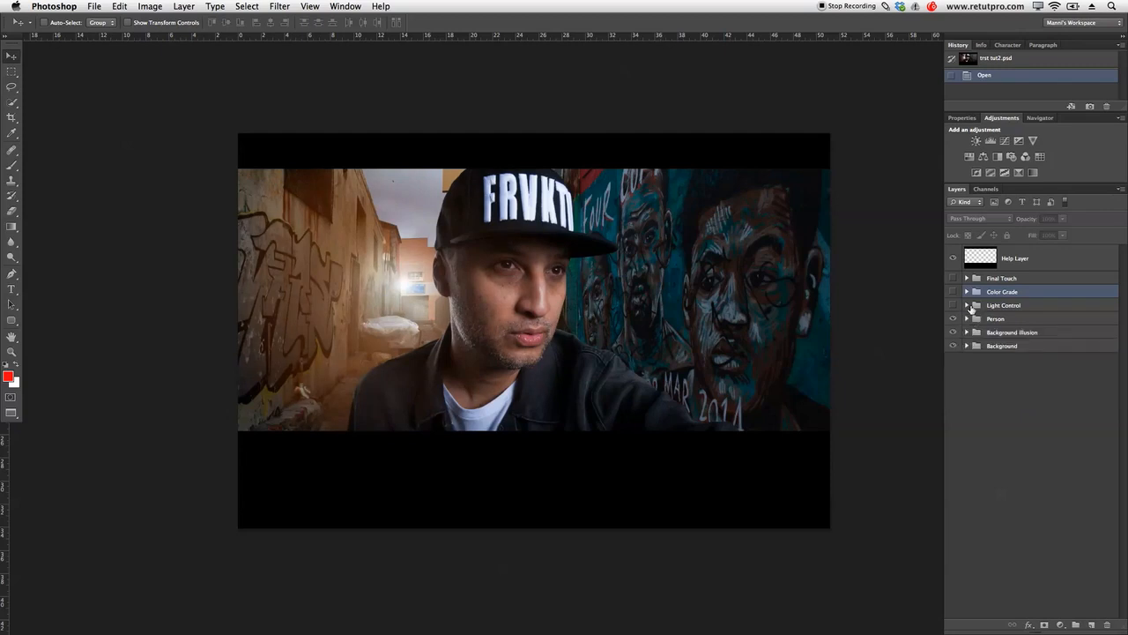
- Expand and show the Light Control group to examine its effect, show the Color Grade group, and collapse Light Control
{"action": "left_click", "coordinate": [966, 305]}
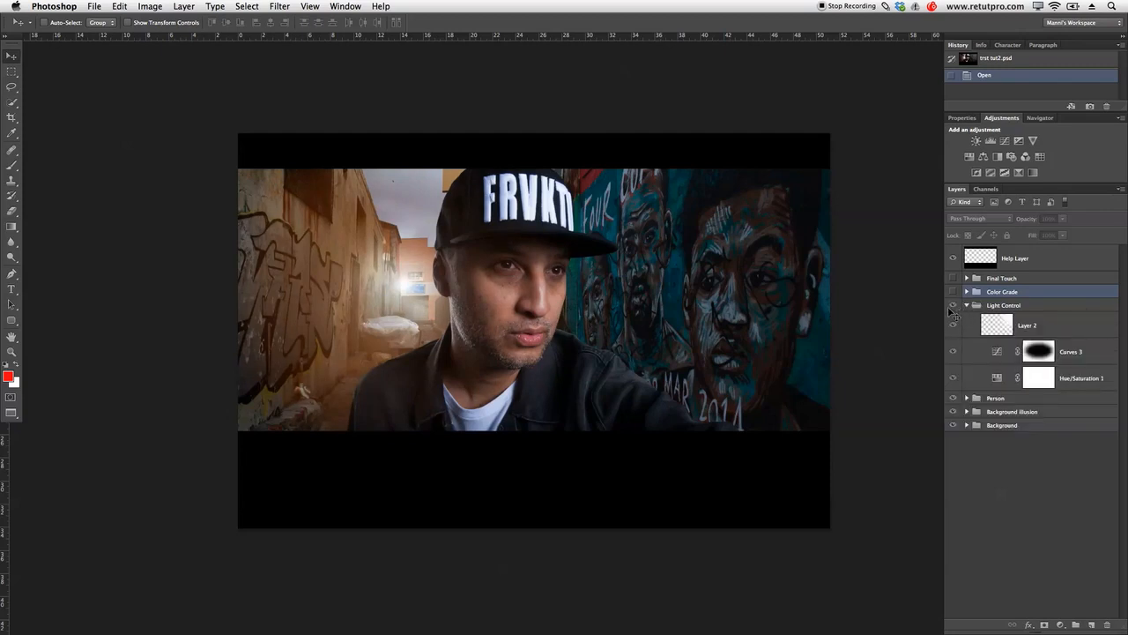
{"action": "left_click", "coordinate": [951, 306]}
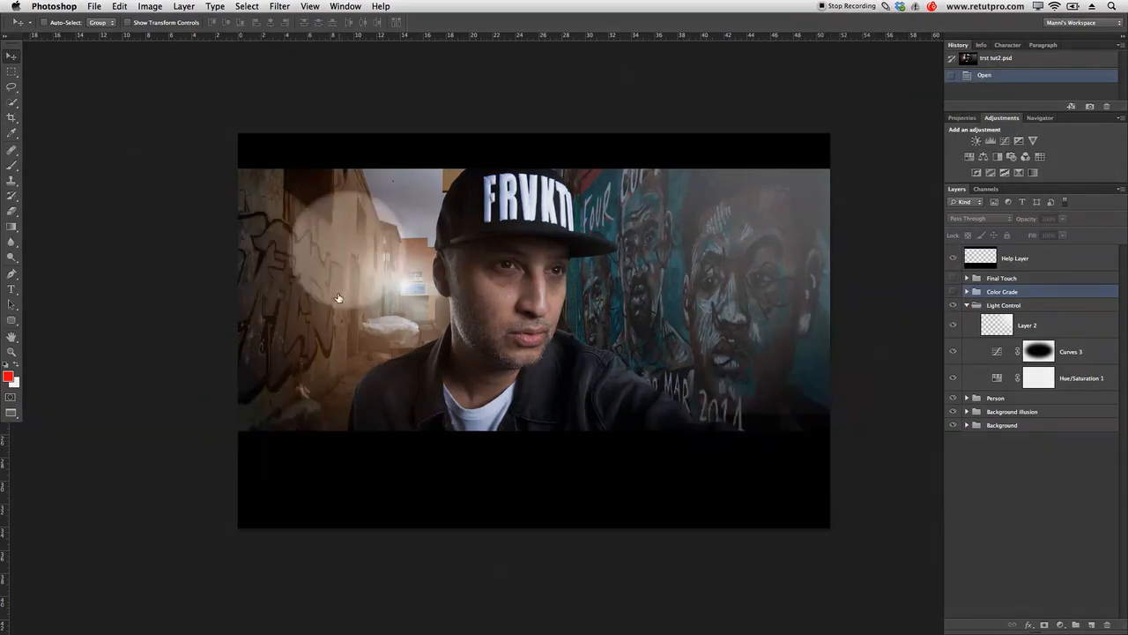
{"action": "left_click", "coordinate": [953, 292]}
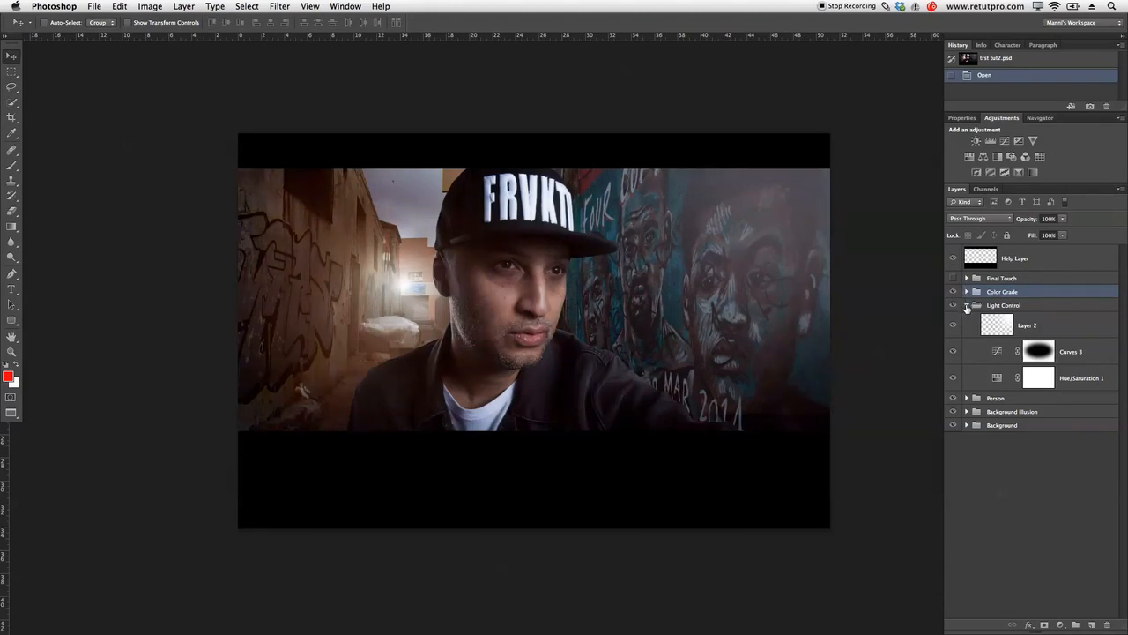
{"action": "left_click", "coordinate": [967, 305]}
- Expand the Color Grade group, select Curves 4, Selective Color 1 and POP in turn to examine them, and collapse the group
{"action": "left_click", "coordinate": [967, 292]}
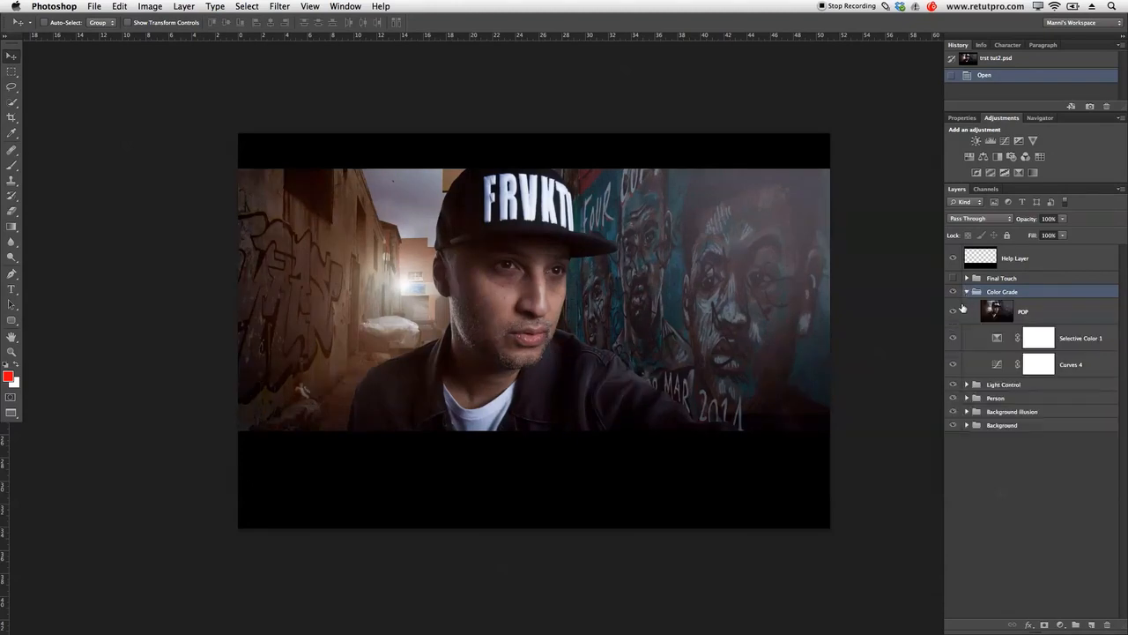
{"action": "left_click", "coordinate": [1081, 372]}
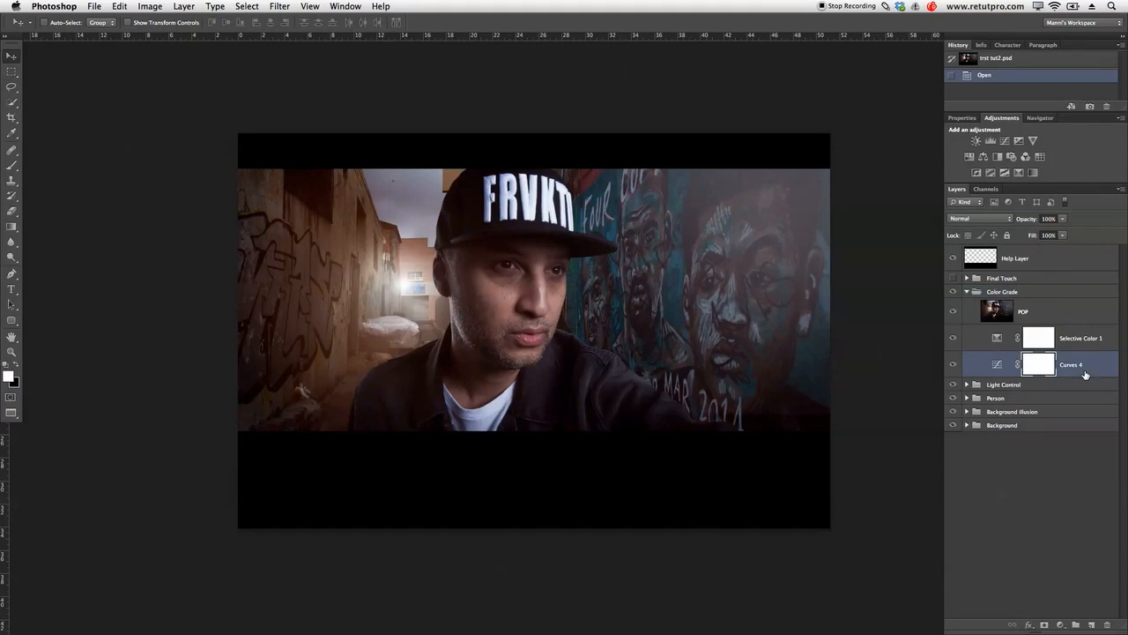
{"action": "left_click", "coordinate": [1088, 346]}
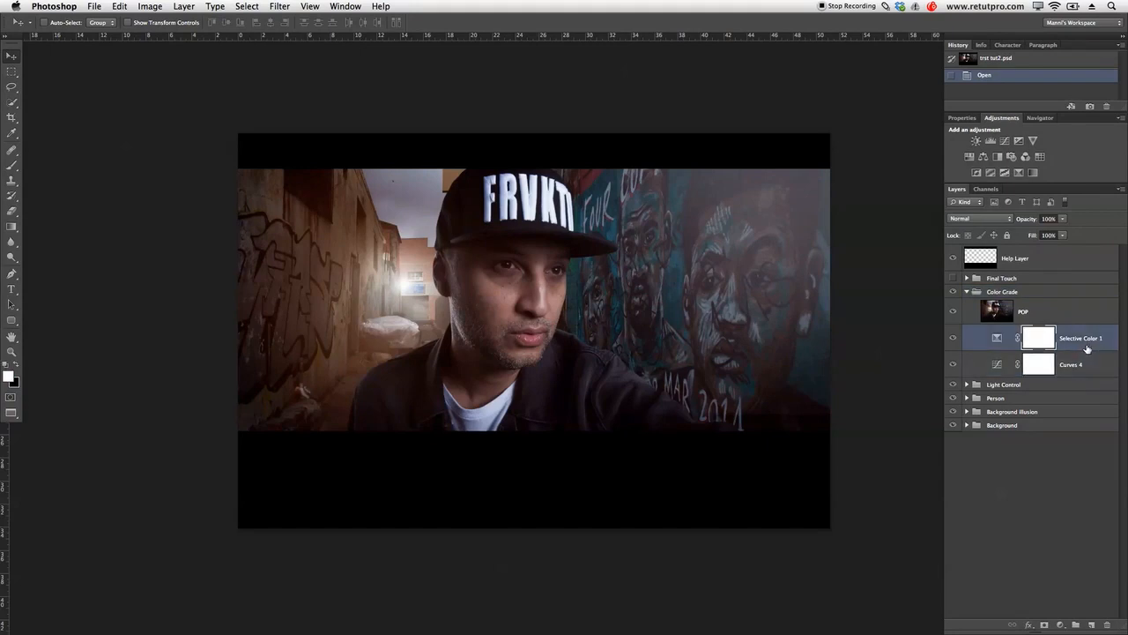
{"action": "left_click", "coordinate": [1071, 319]}
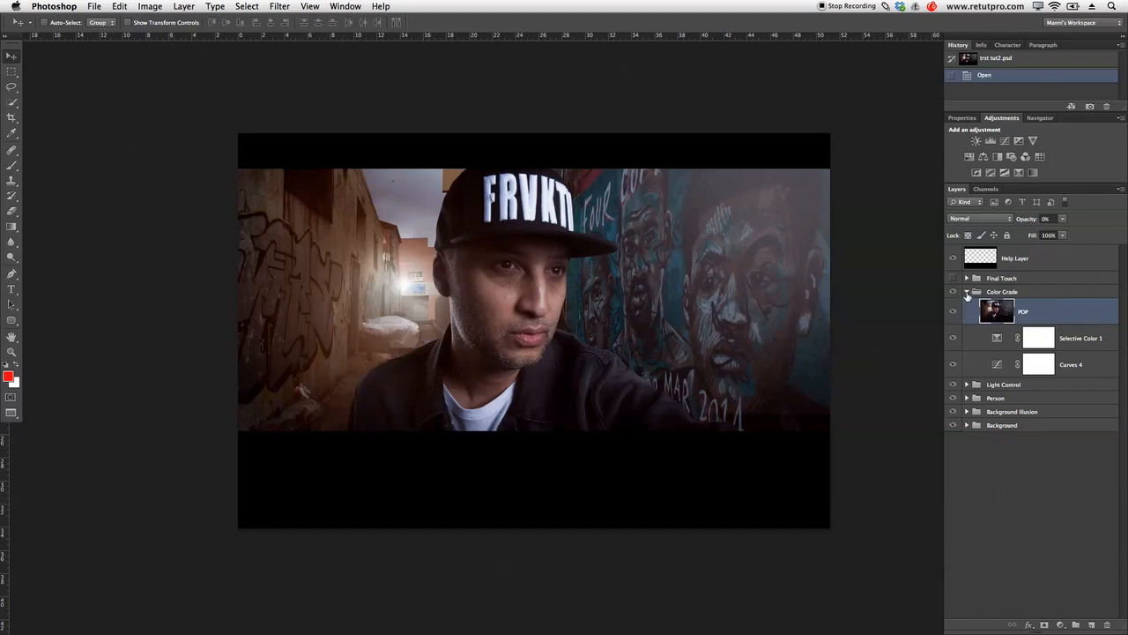
{"action": "left_click", "coordinate": [967, 292]}
- Expand and show the Final Touch group to examine its cleaning, D&B and color adjustment layers, and collapse it
{"action": "left_click", "coordinate": [966, 279]}
{"action": "left_click", "coordinate": [953, 279]}
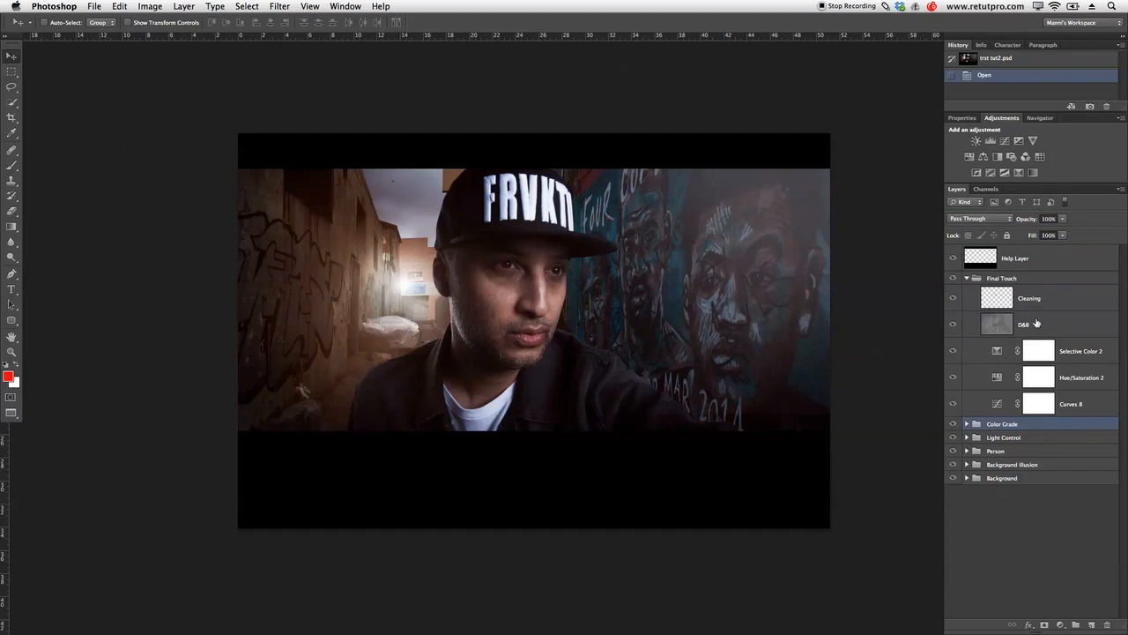
{"action": "left_click", "coordinate": [967, 278]}
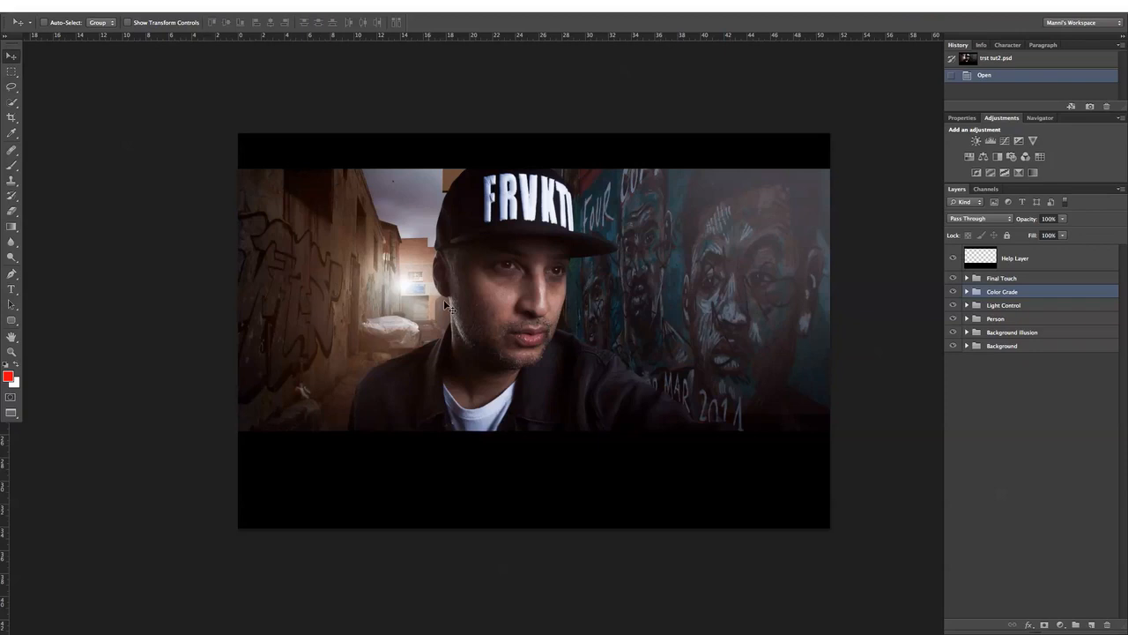
- Return to the standard screen mode and detach trst tut2.psd into its own floating window
{"action": "key", "text": "f"}
{"action": "key", "text": "f"}
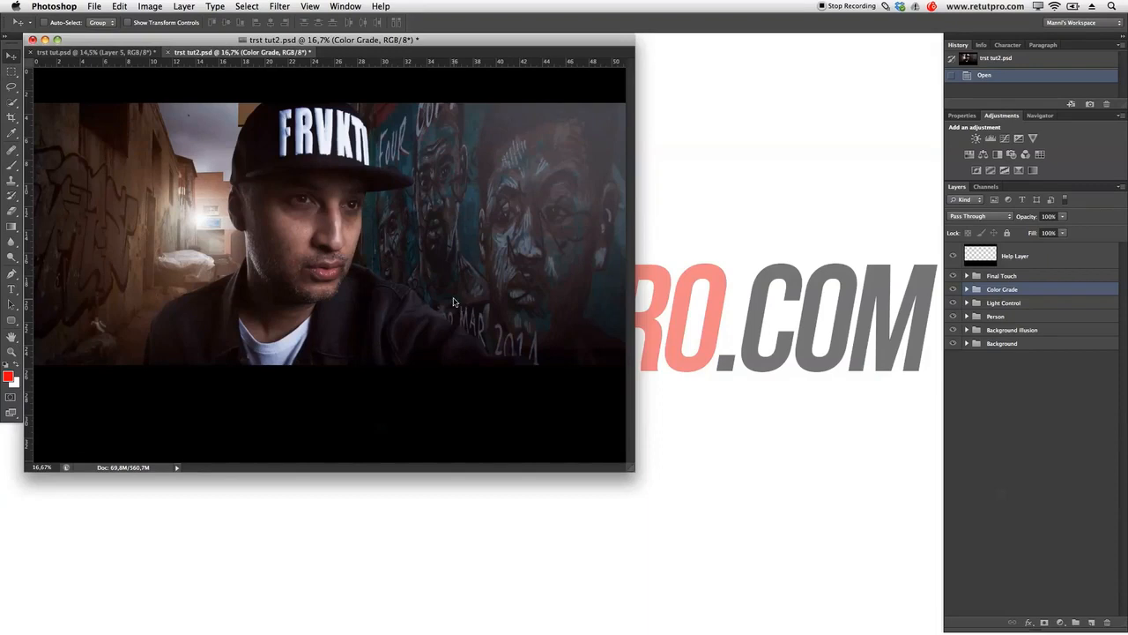
{"action": "left_click_drag", "start_coordinate": [198, 55], "coordinate": [476, 141]}
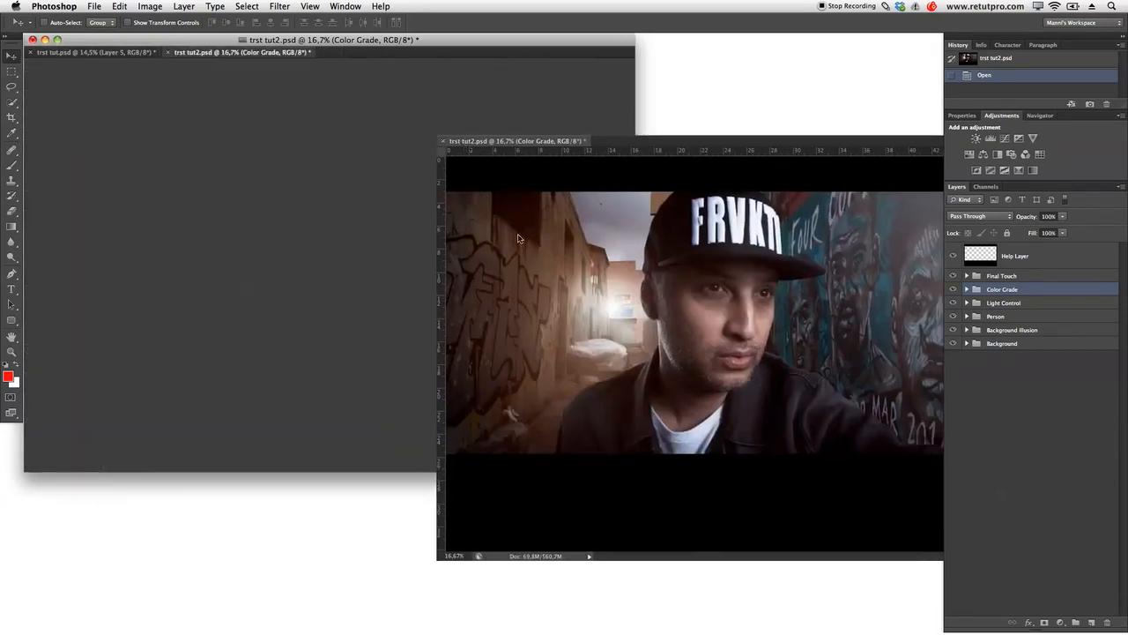